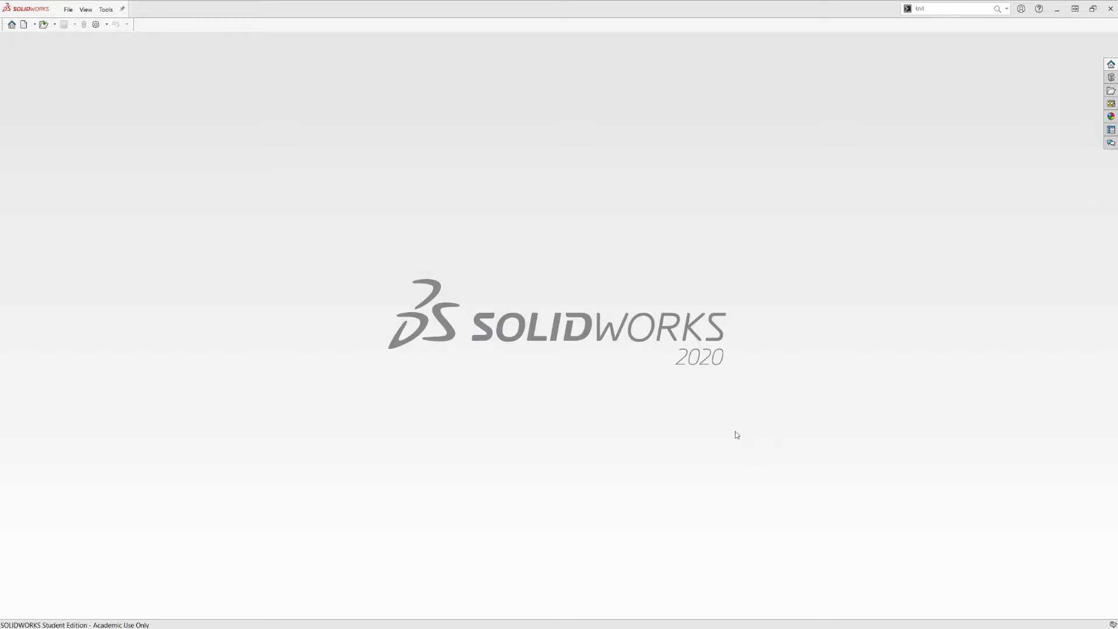
Create a new part document and confirm its units stay MMGS (millimetres)
click(23, 24)
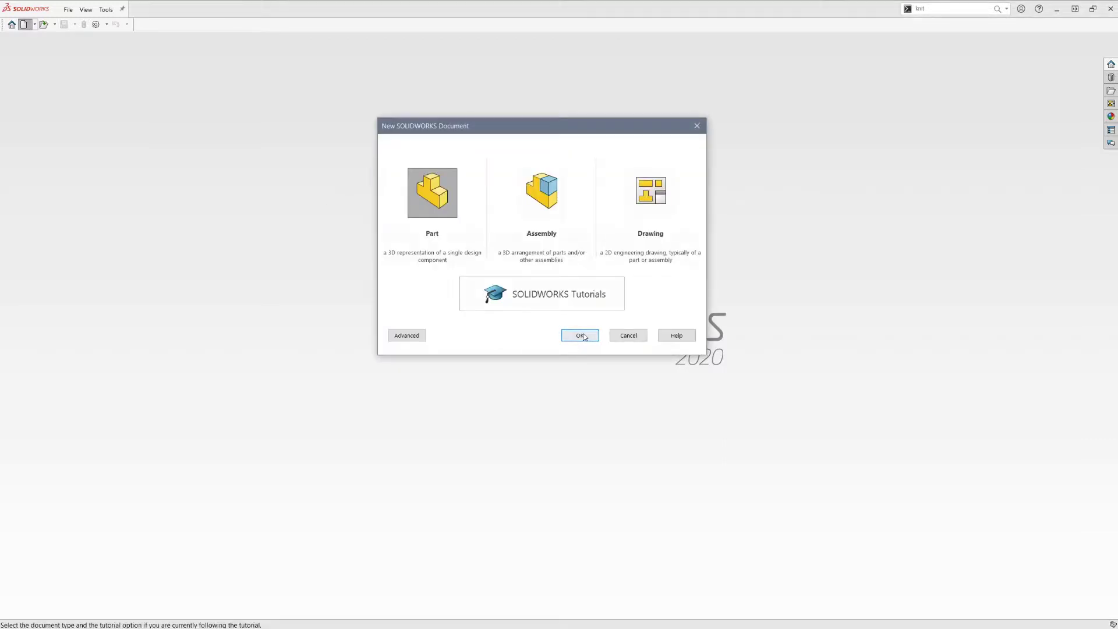
click(574, 331)
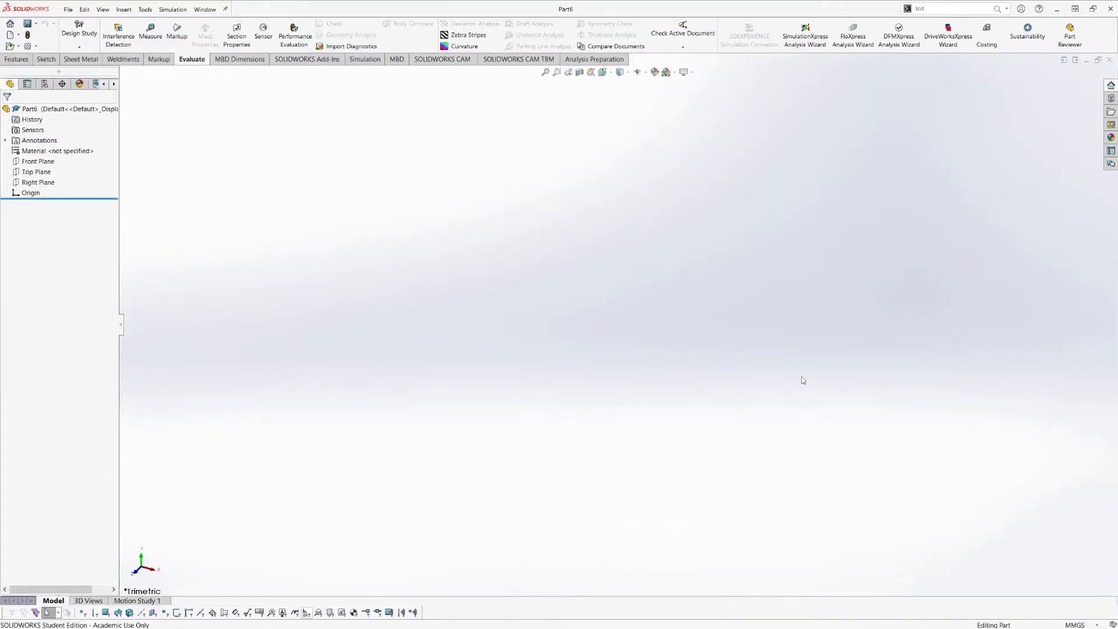
click(1075, 625)
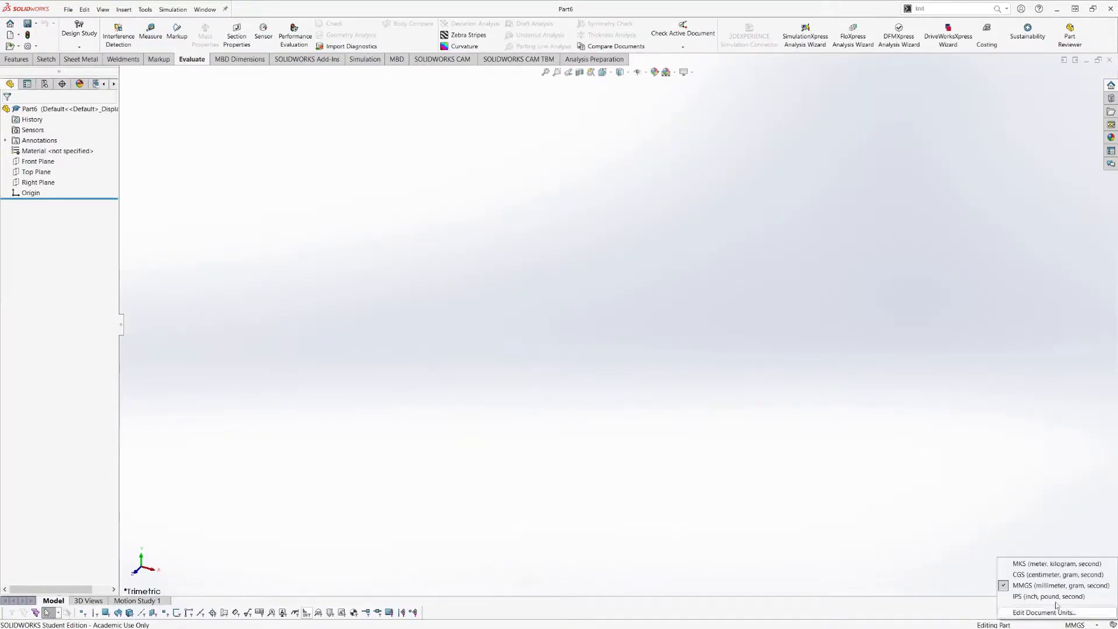
click(783, 395)
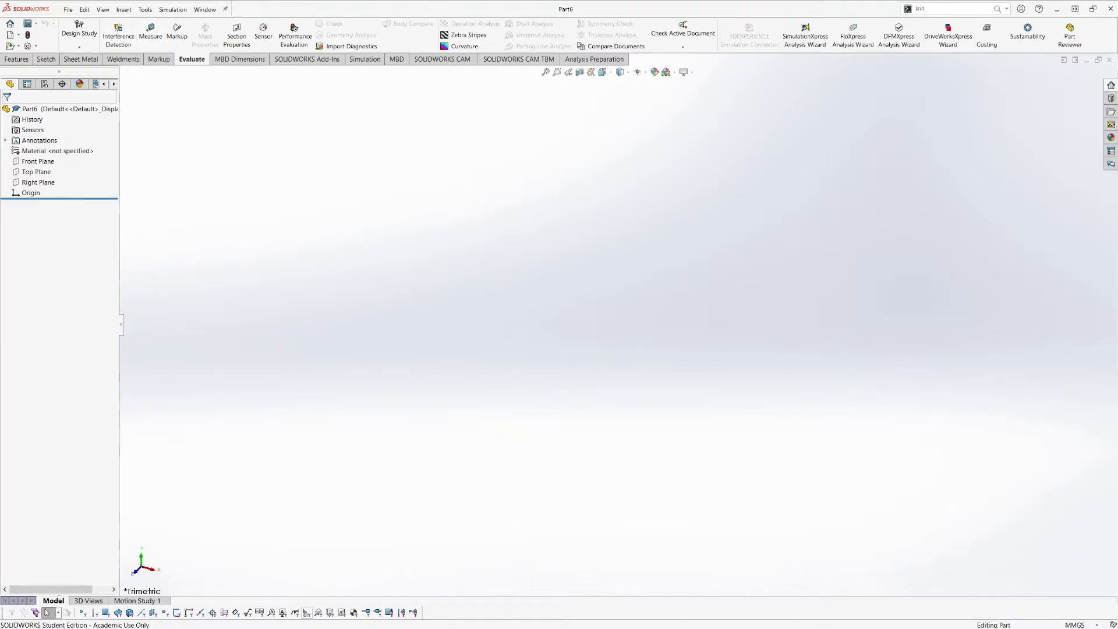
Browse the Features and Sketch command tabs
click(17, 59)
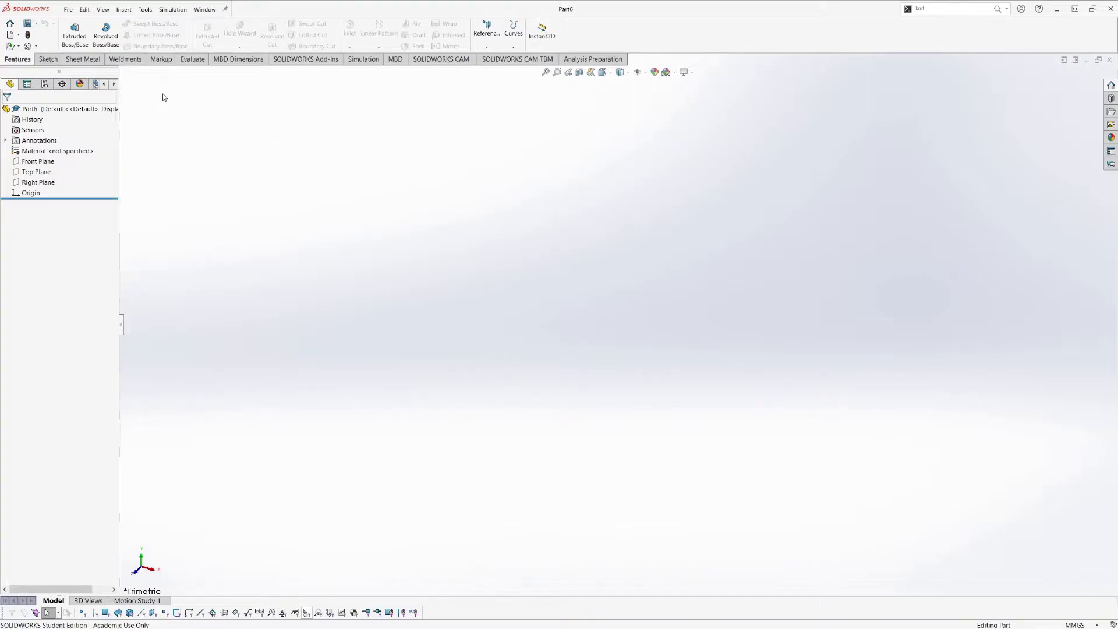
click(49, 59)
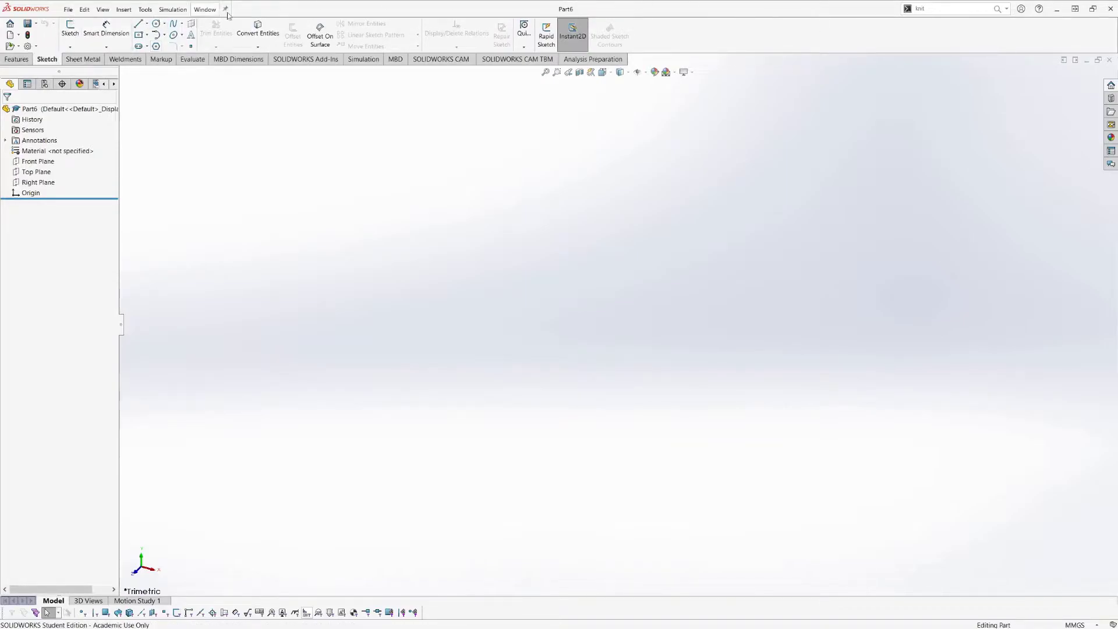
click(12, 60)
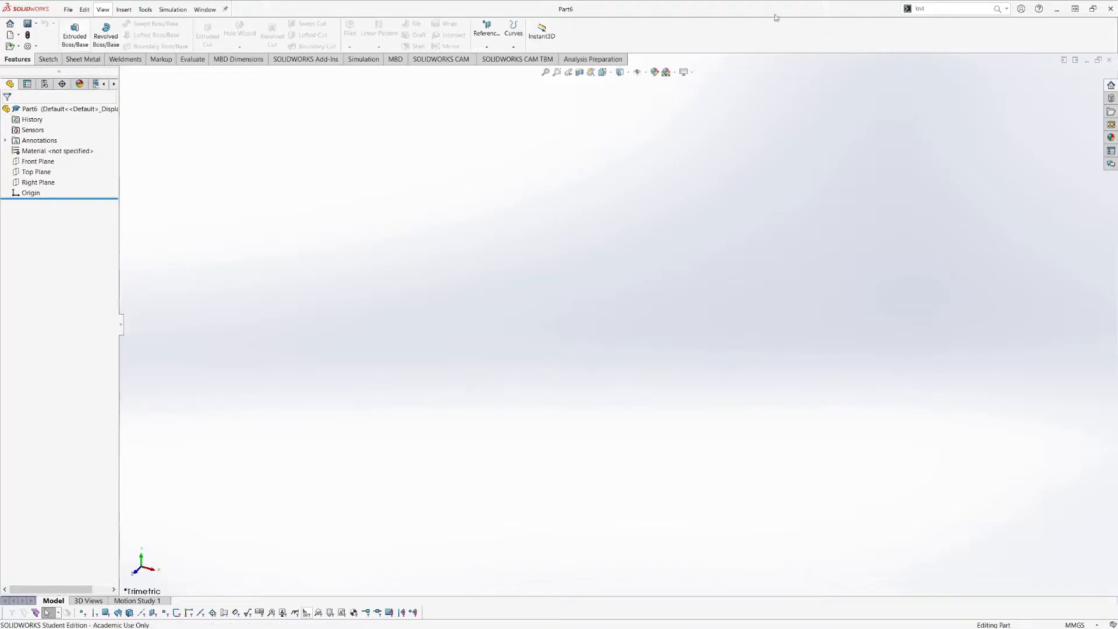
Abandon a trial sketch, then start an Extruded Boss/Base sketch on the Top Plane
click(48, 59)
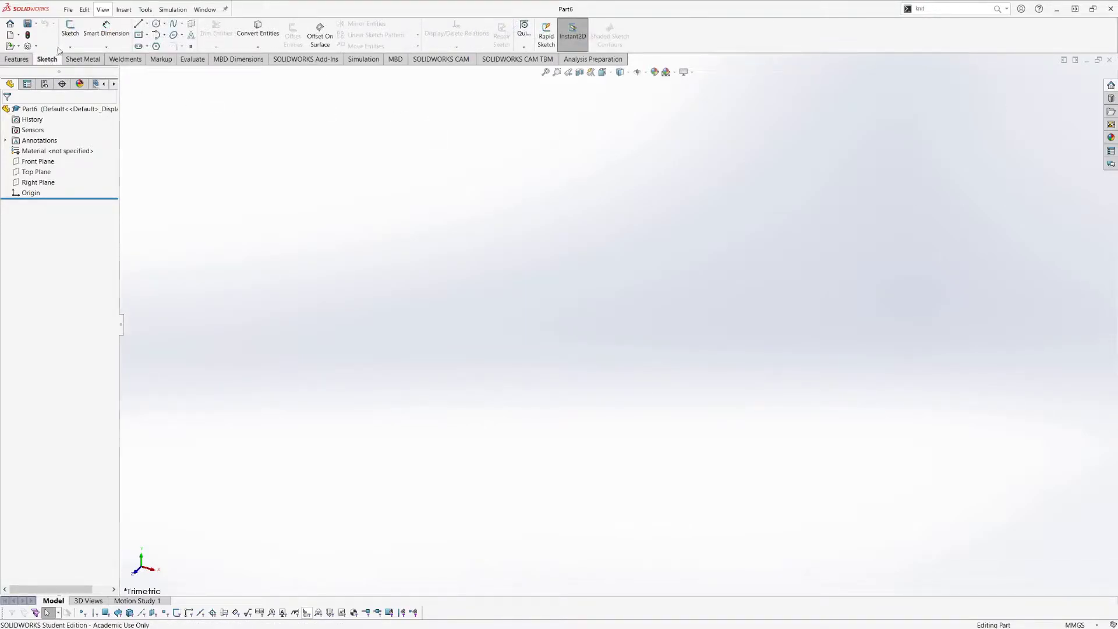
click(71, 29)
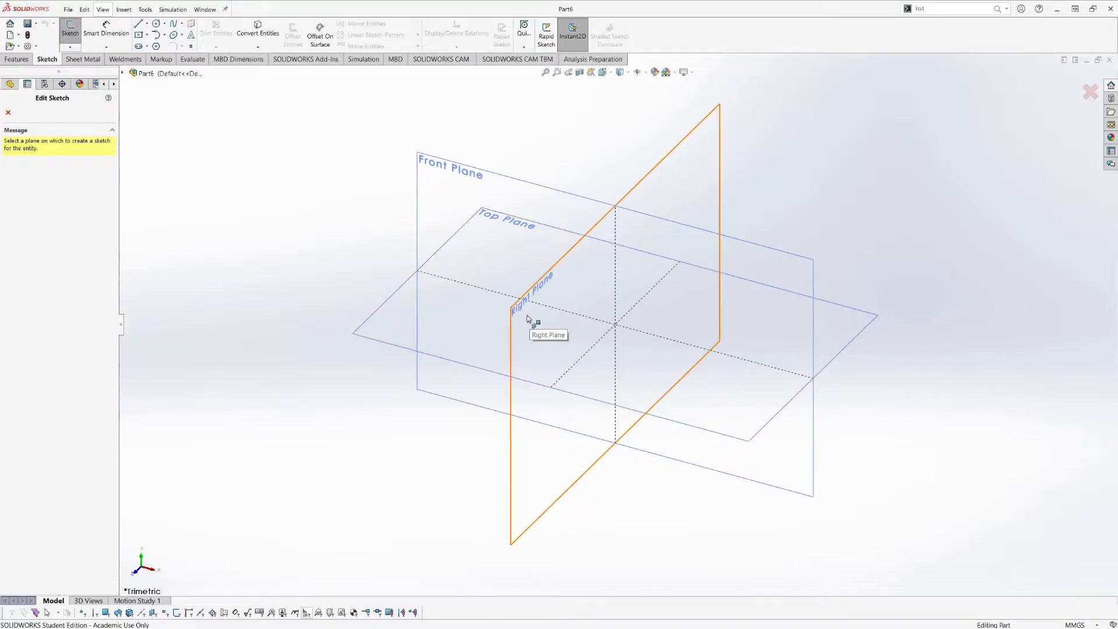
click(9, 112)
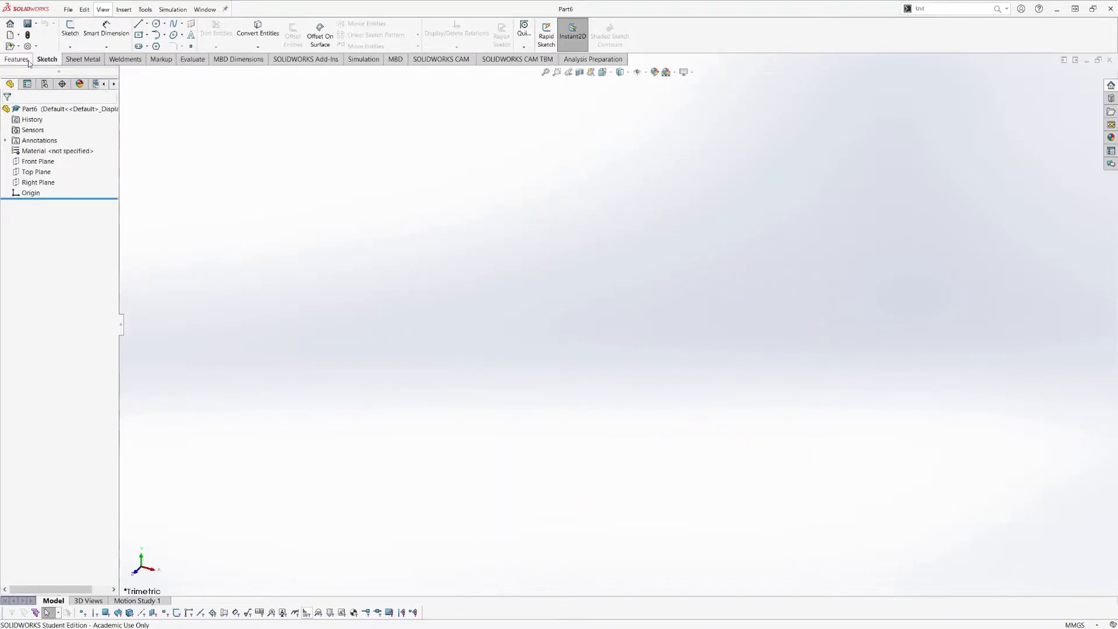
click(28, 60)
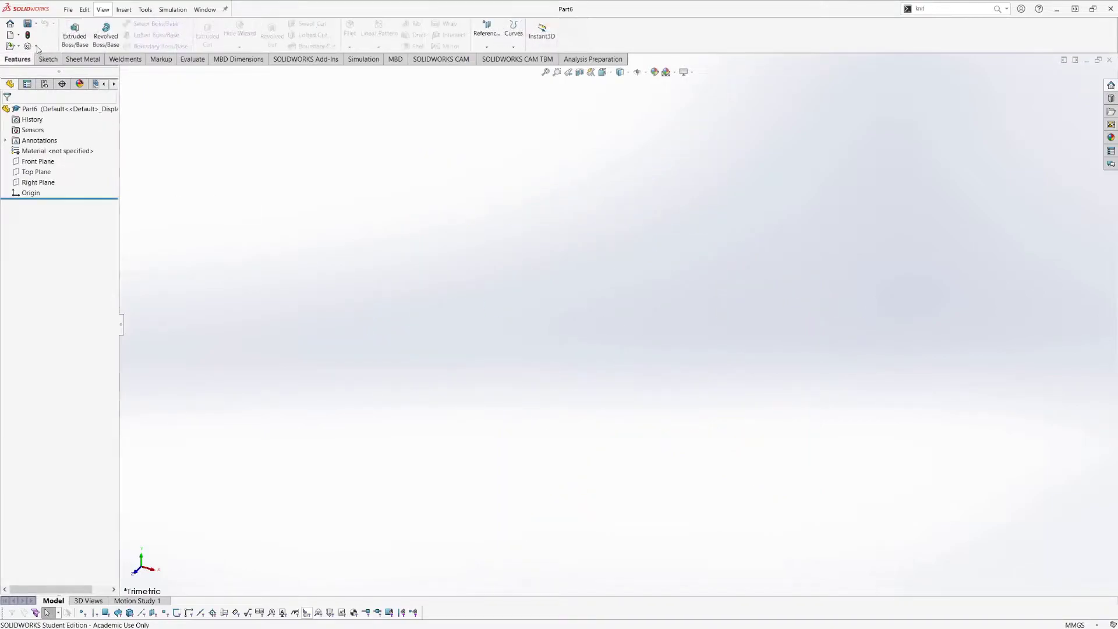
click(74, 30)
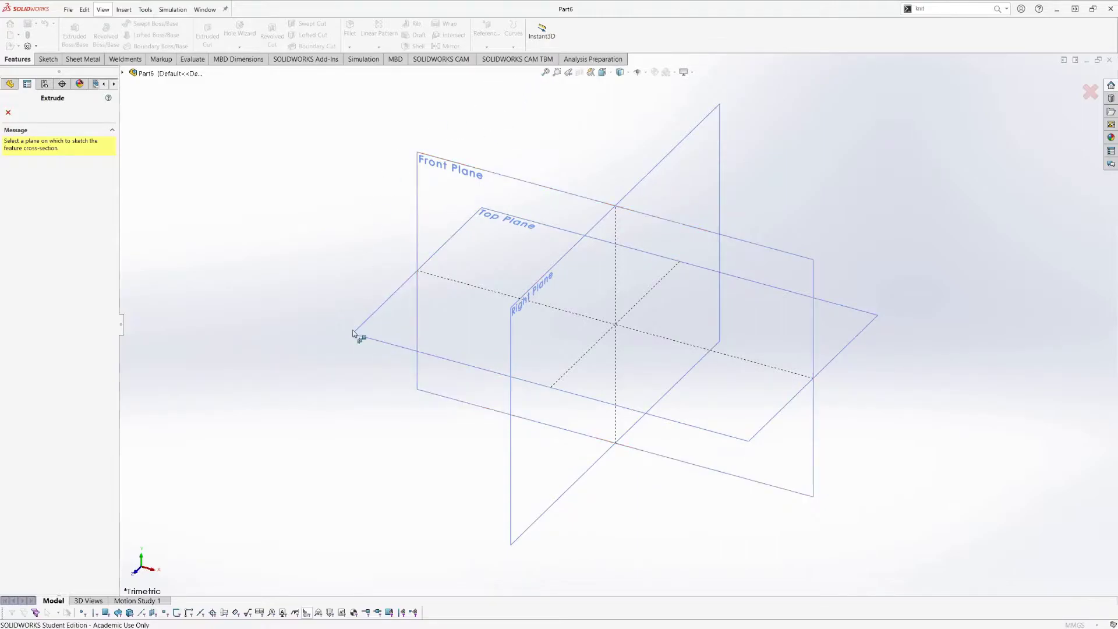
click(385, 336)
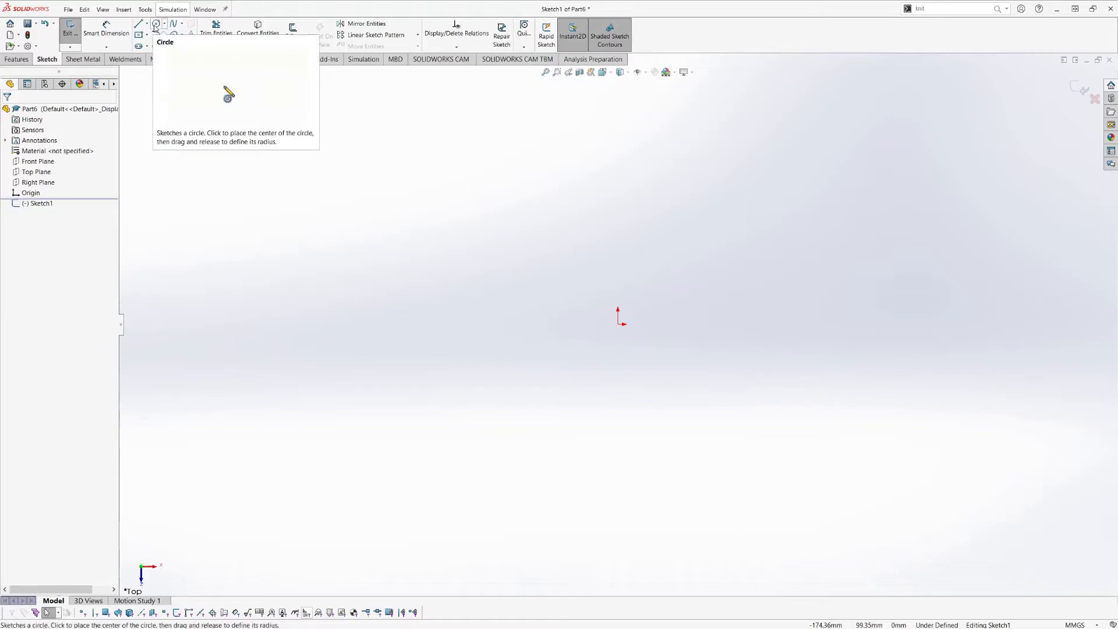
Draw a circle centred on the origin and dimension its diameter to 120 mm
click(156, 23)
click(618, 324)
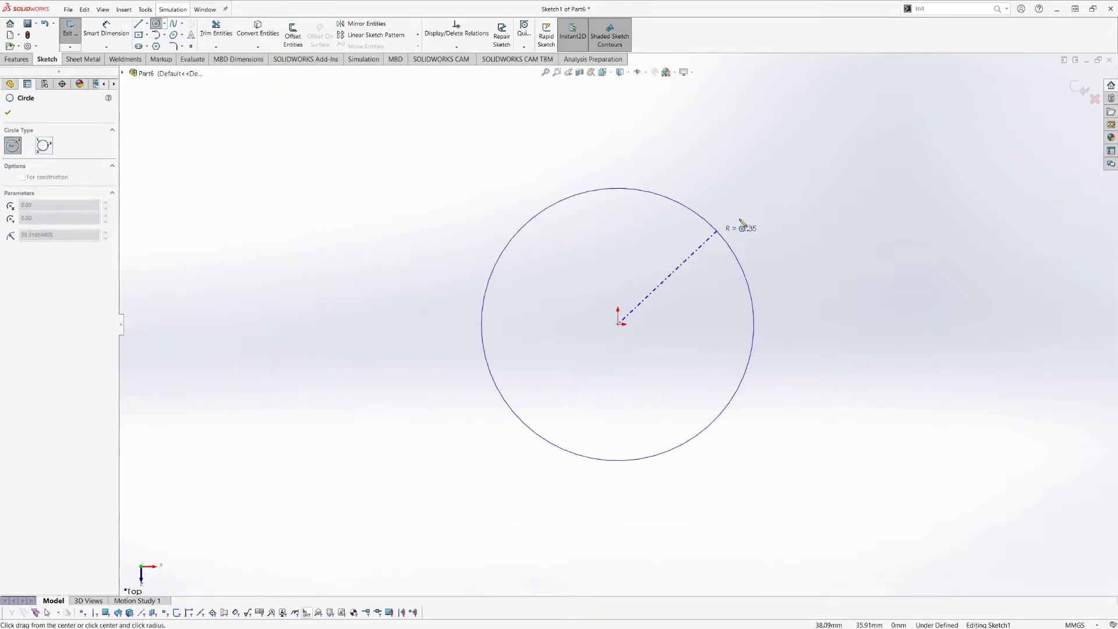
click(735, 225)
key(d)
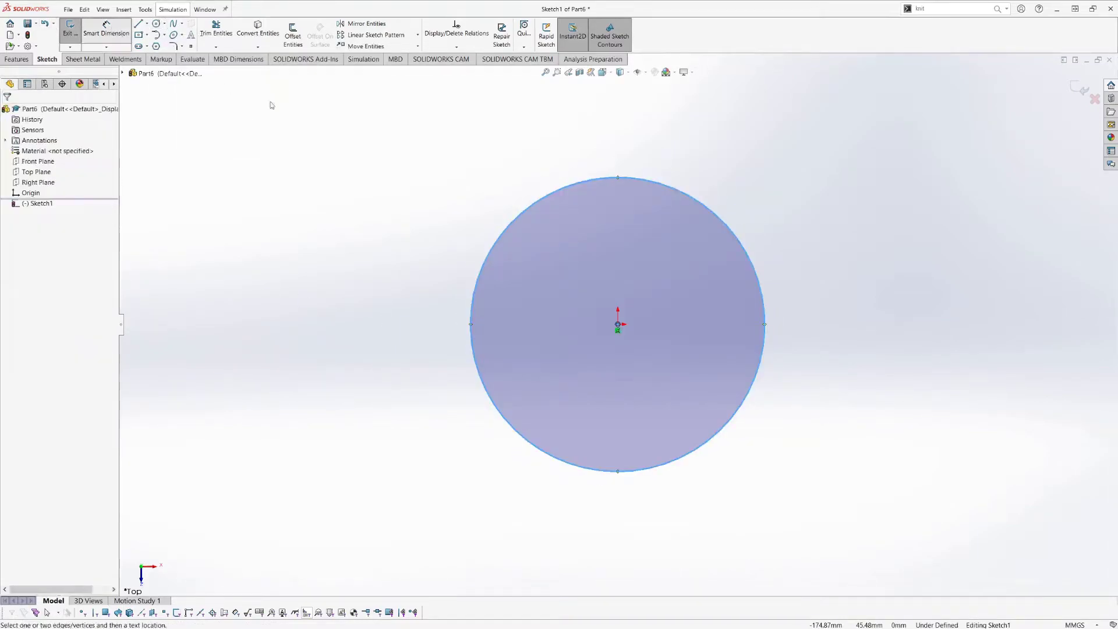
click(684, 194)
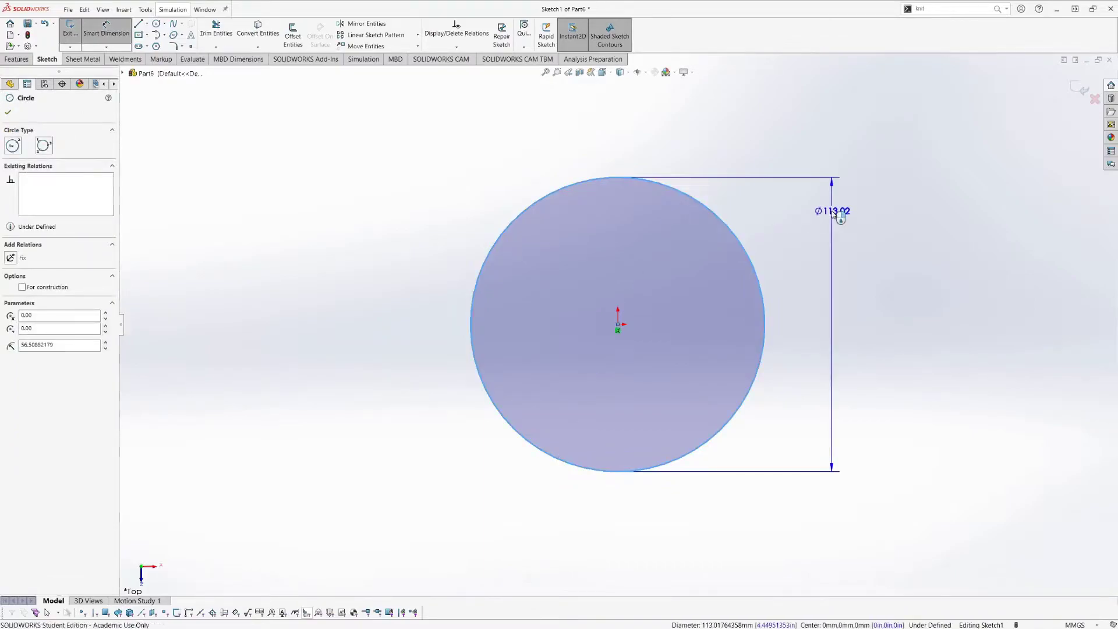
click(839, 215)
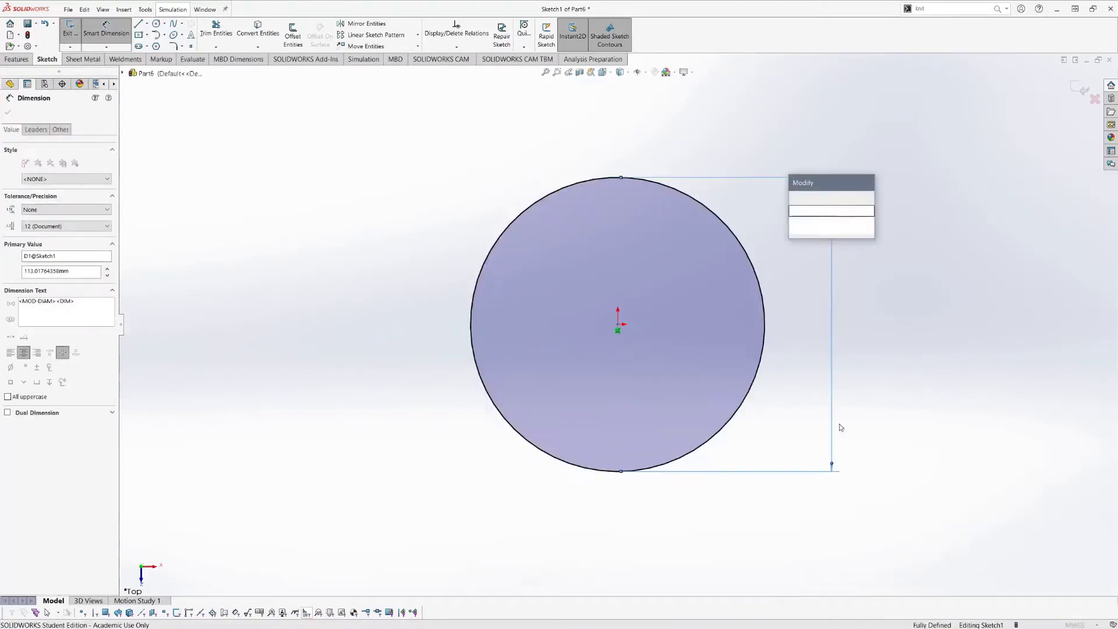
text(120)
key(Return)
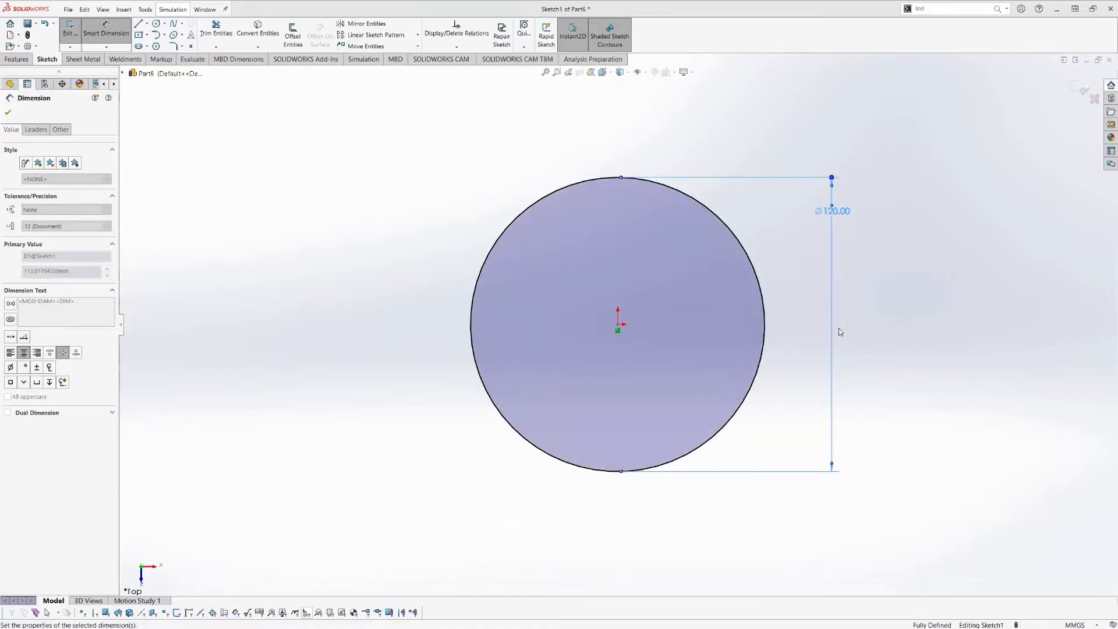
click(856, 379)
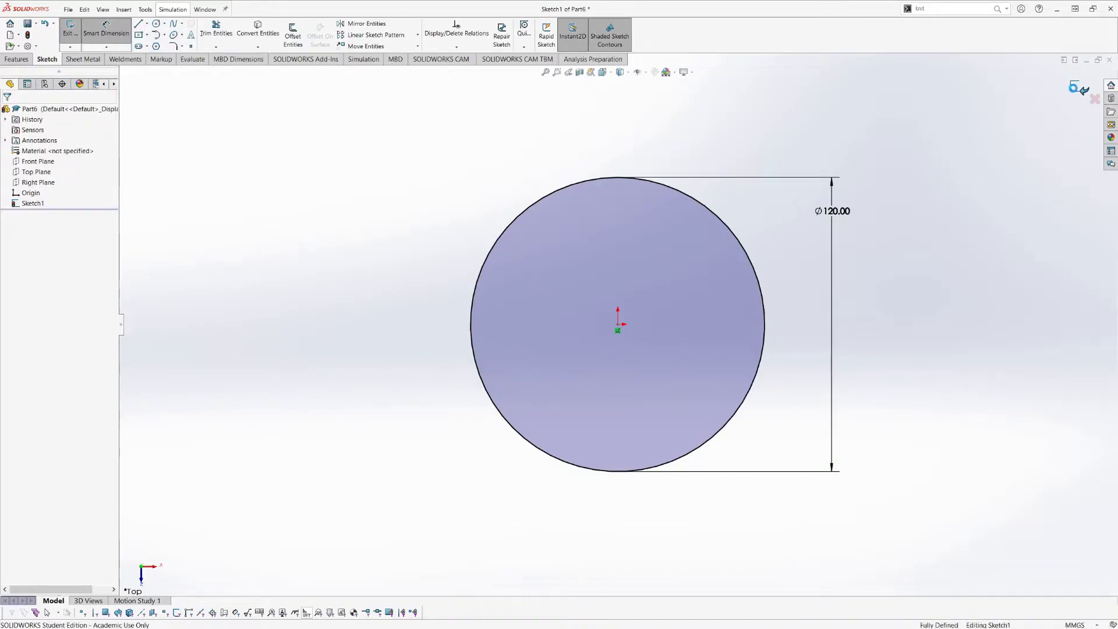
key(e)
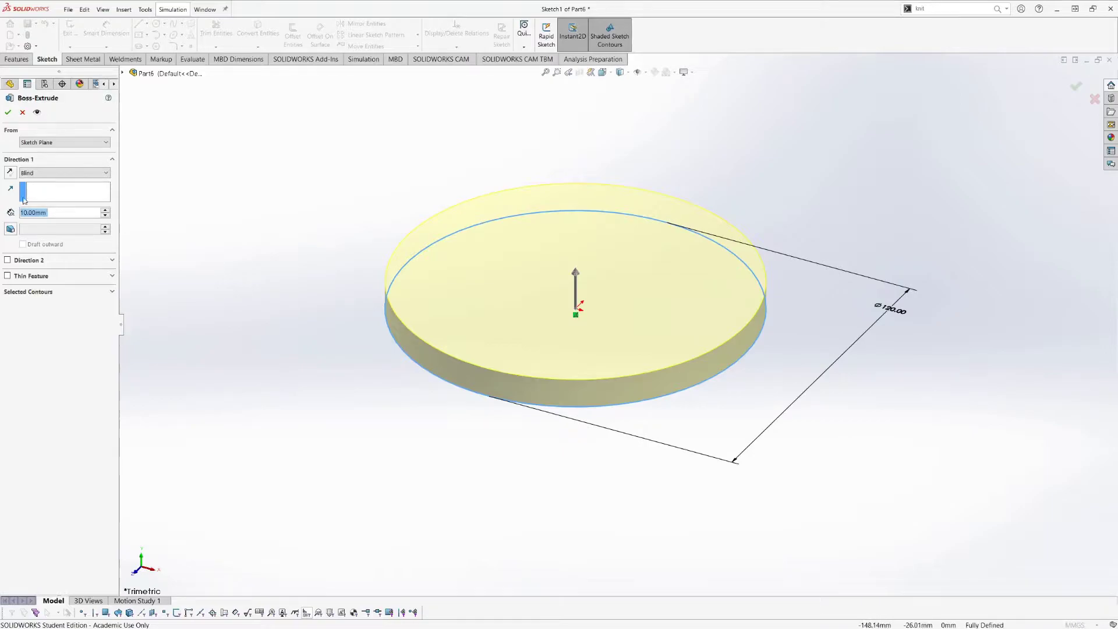
click(36, 215)
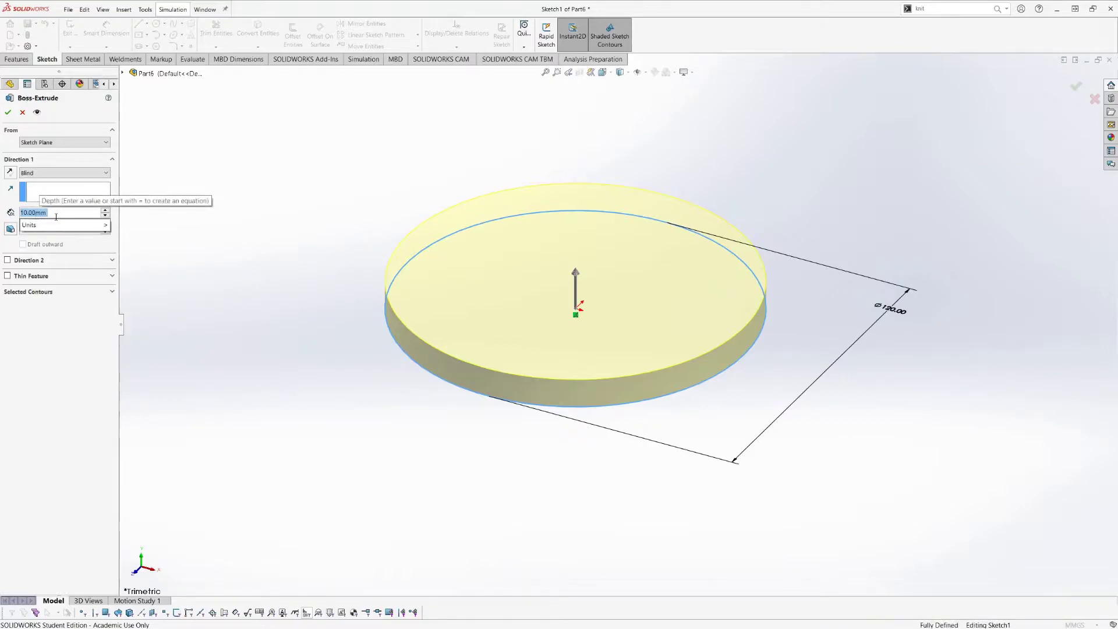
text(25)
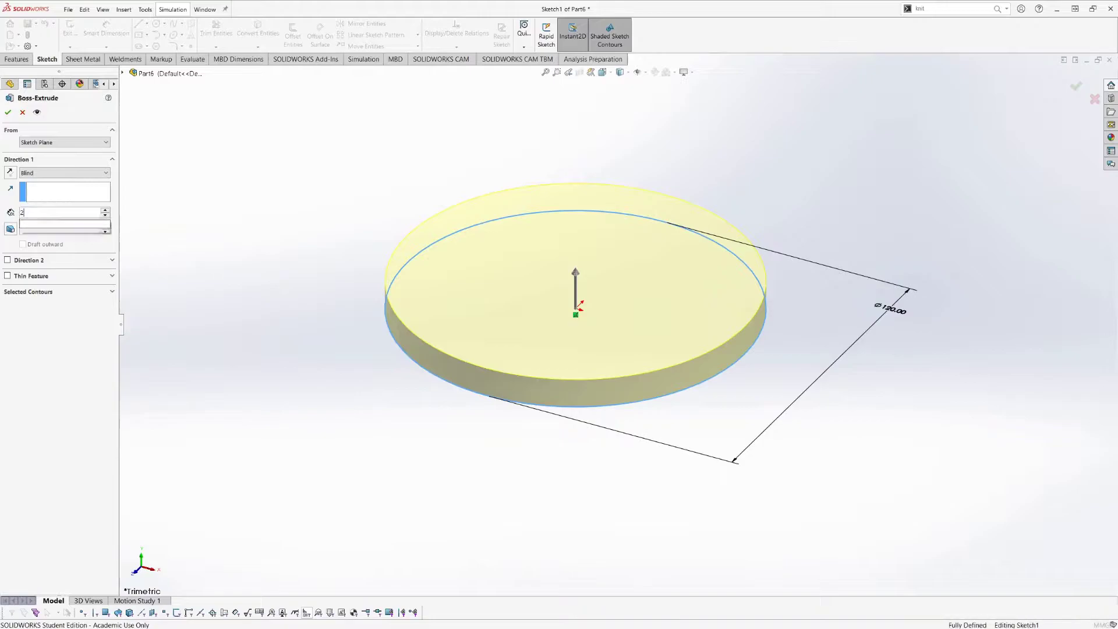
key(Return)
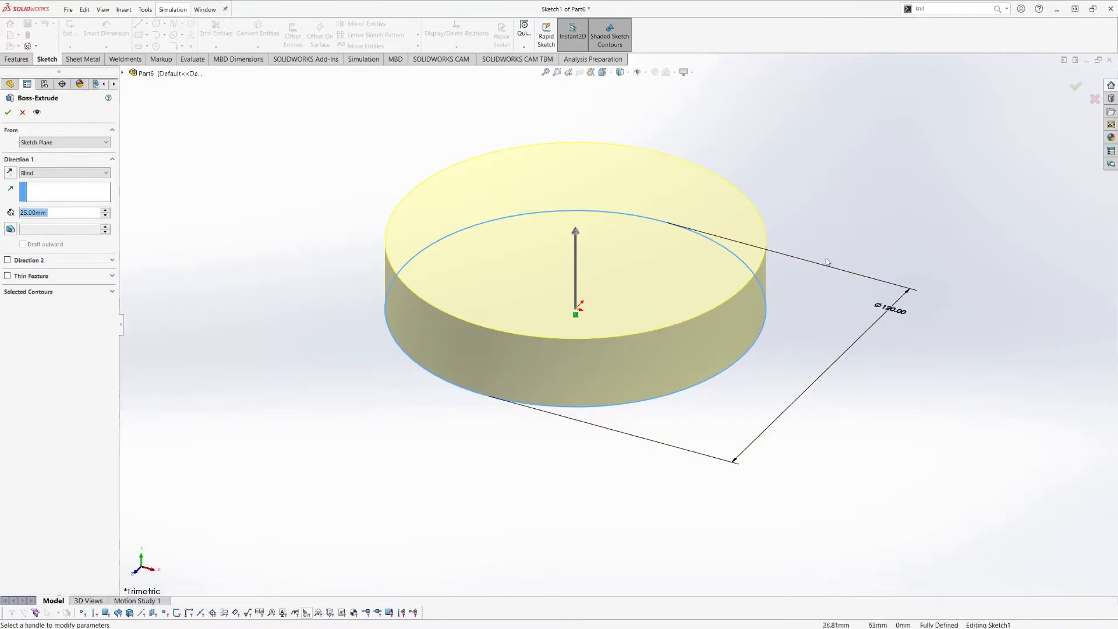
click(23, 113)
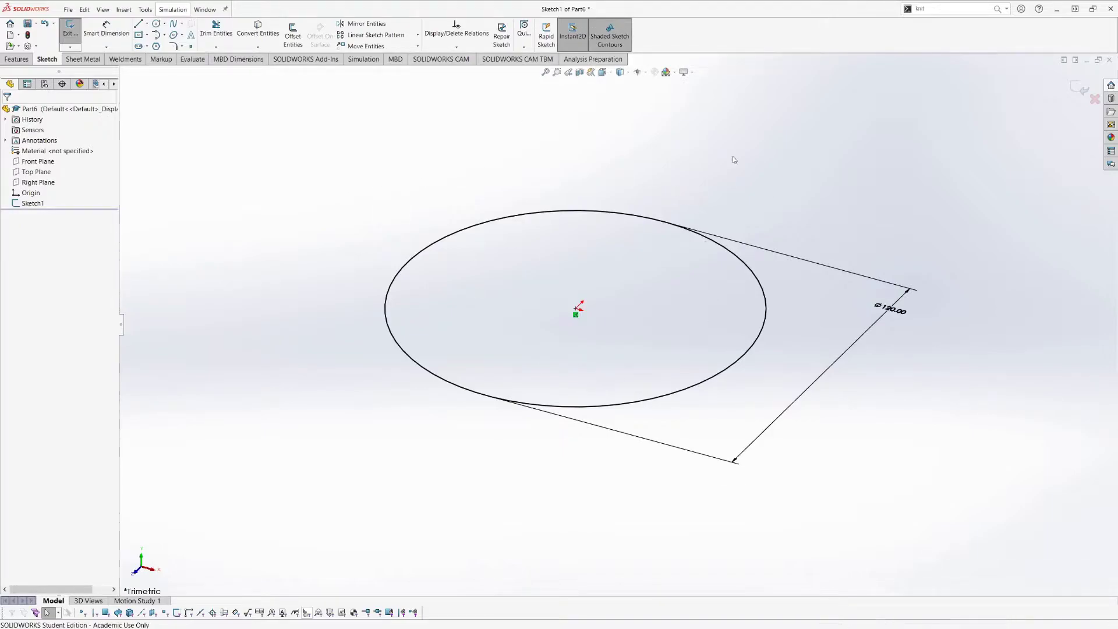
Draw two radius lines from the circle centre to its right and upper edges
click(619, 347)
click(437, 200)
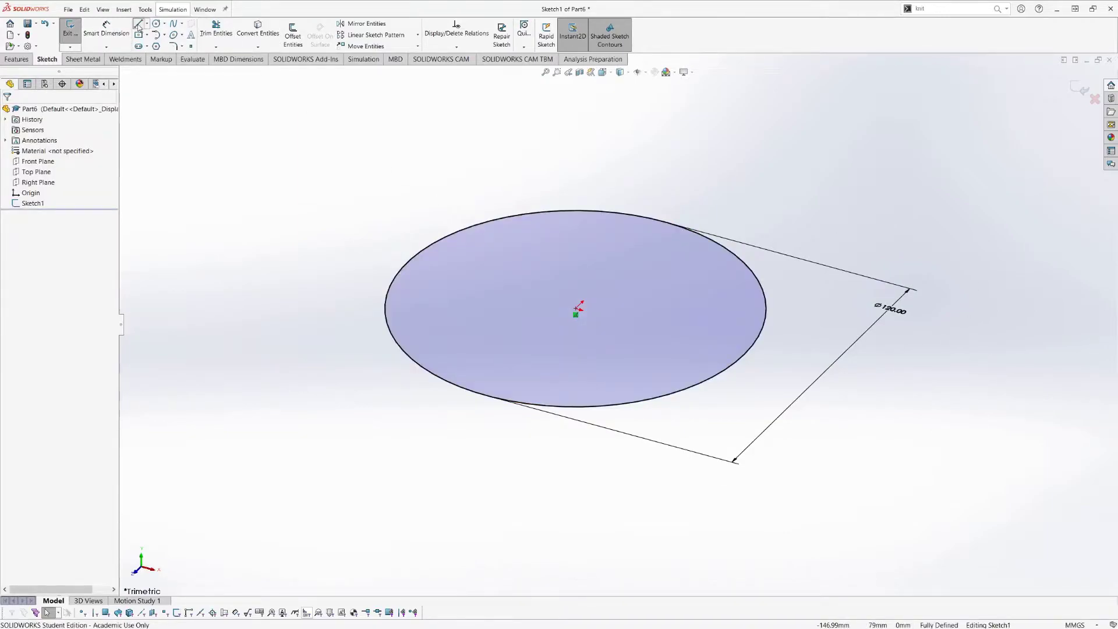
key(l)
click(577, 309)
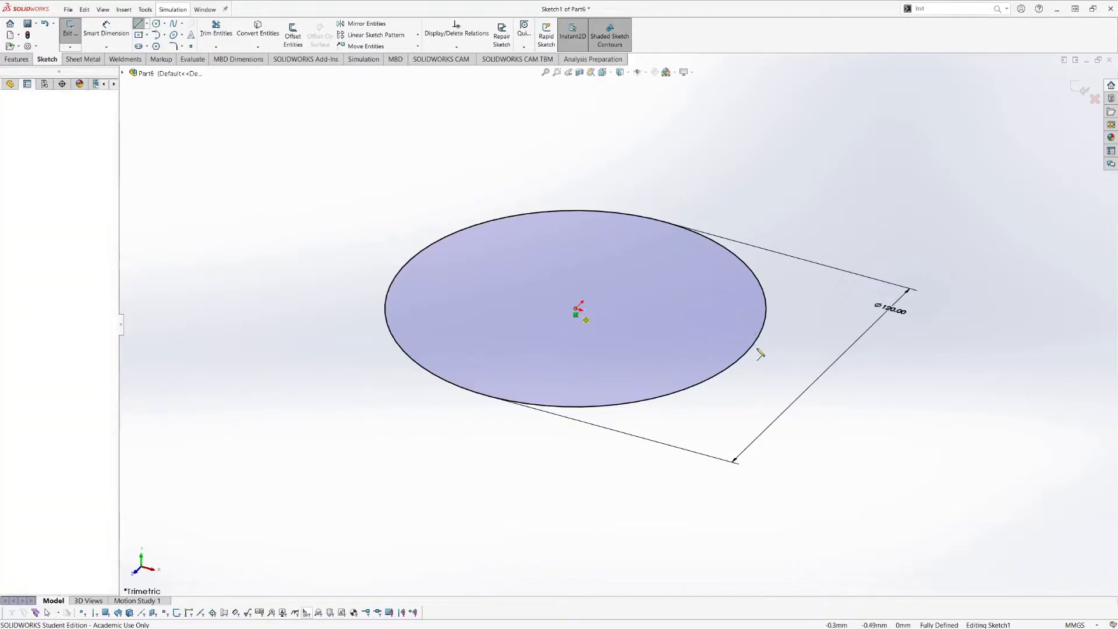
click(744, 354)
key(Escape)
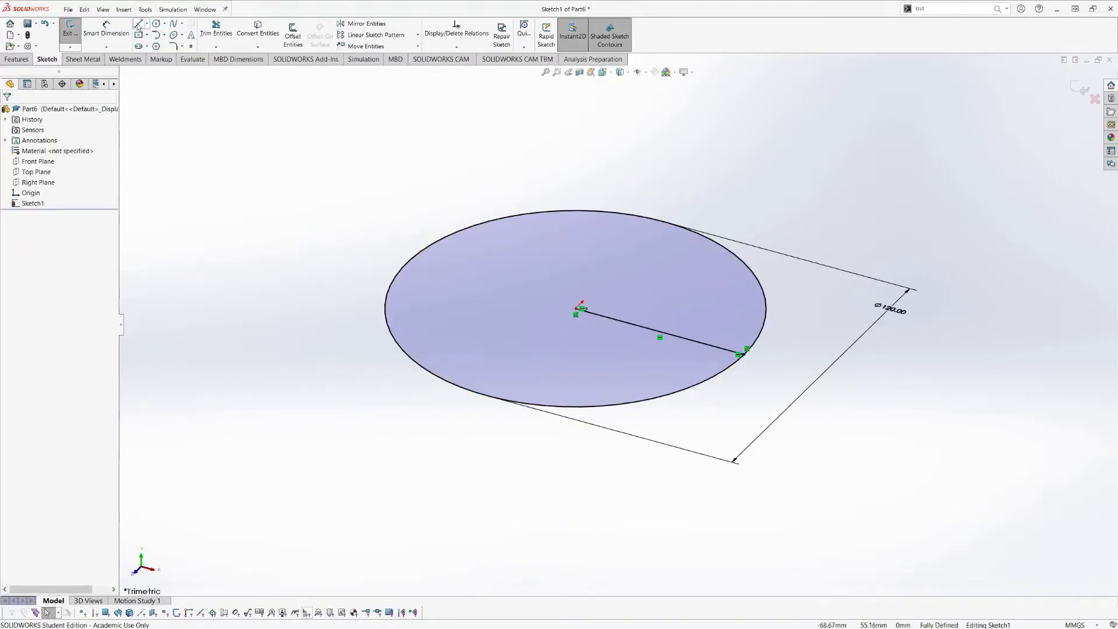
key(l)
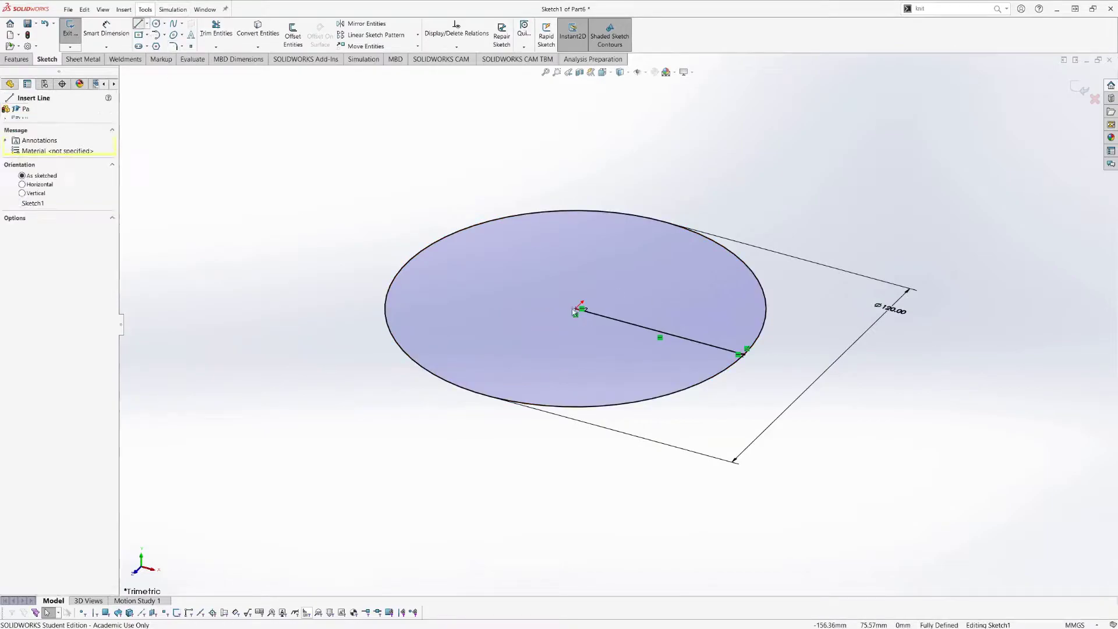
drag(575, 310, 587, 319)
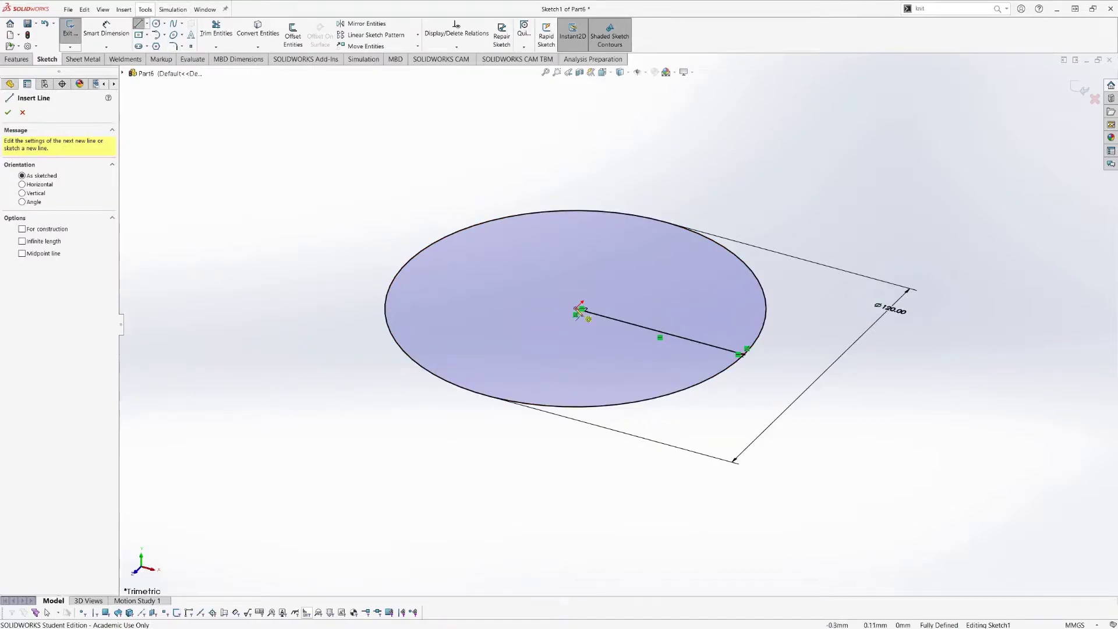
click(665, 222)
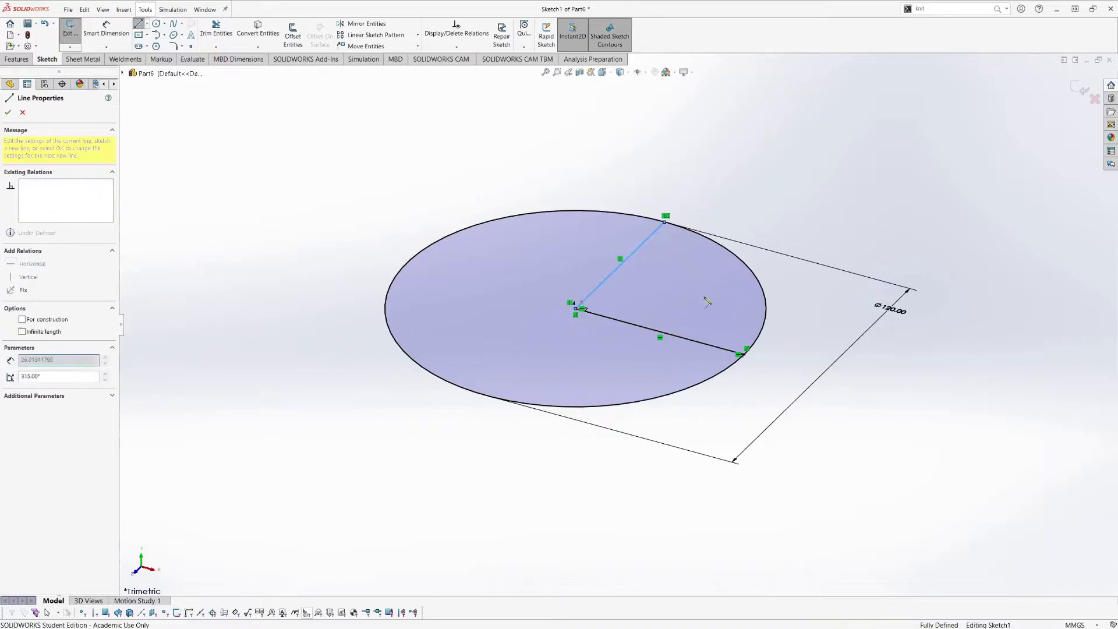
key(Escape)
key(Escape)
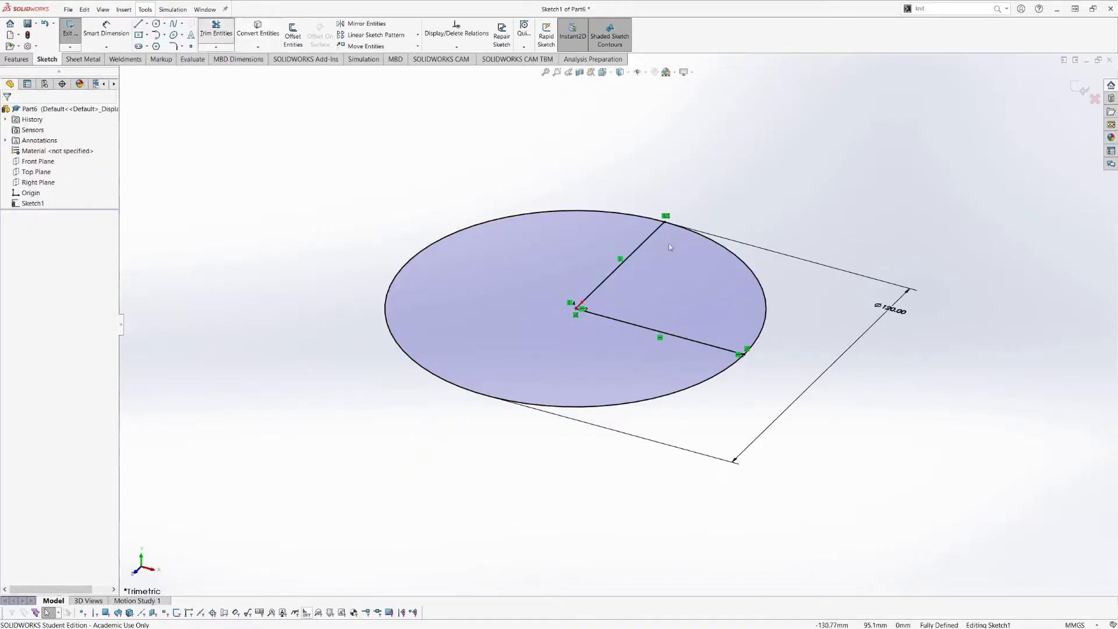
Trim the right-hand arc between the two lines and exit the sketch
drag(748, 292, 837, 316)
click(1084, 96)
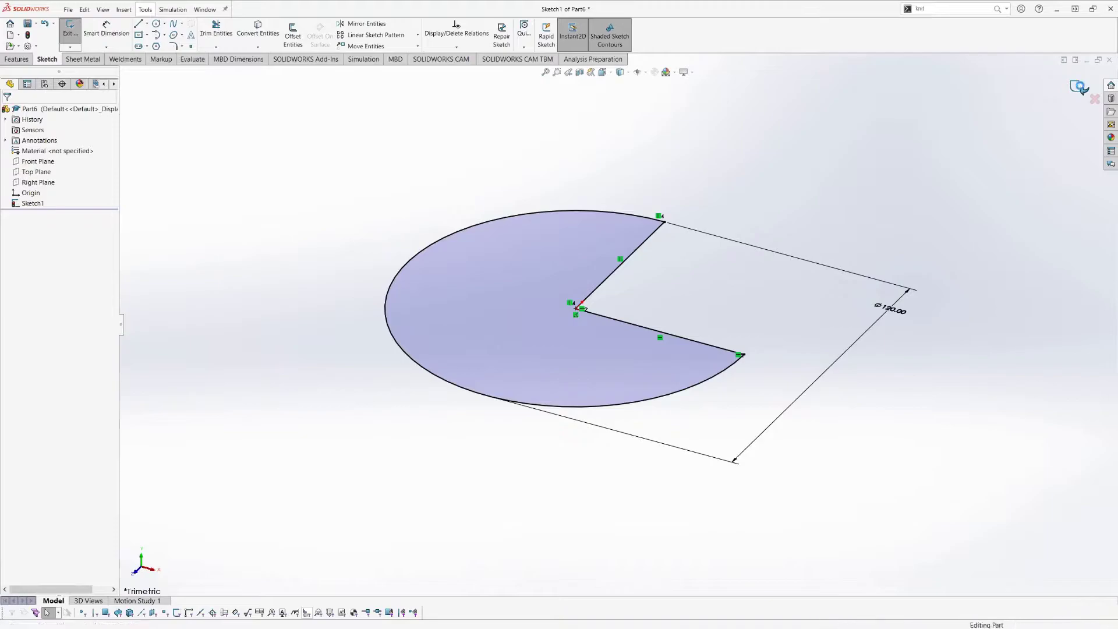
click(1072, 91)
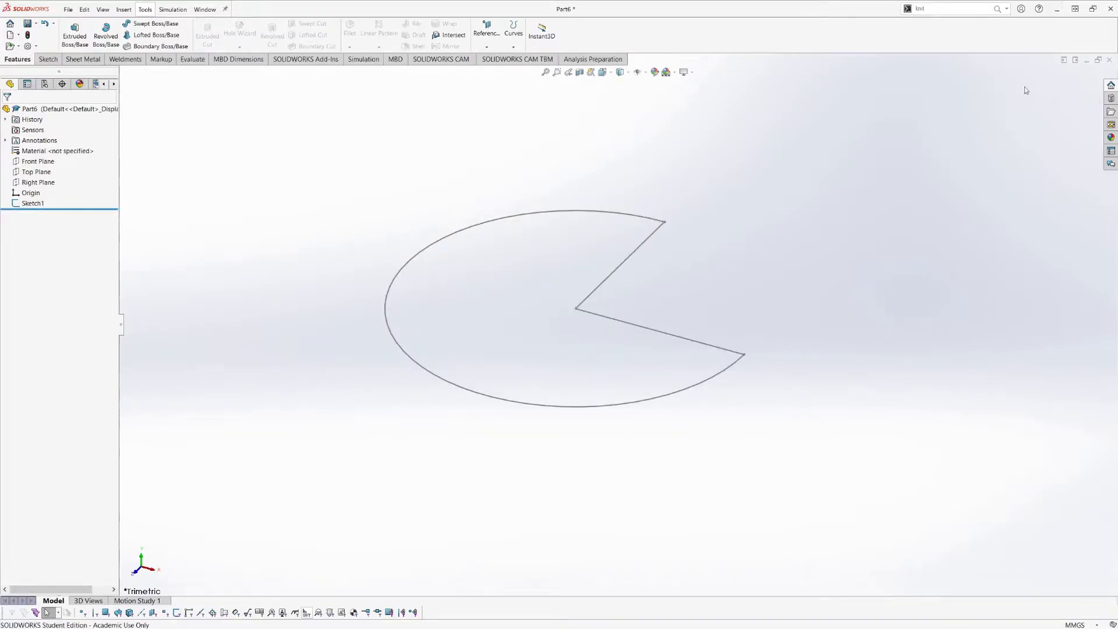
Extrude the notched sketch 20 mm as a boss
click(72, 36)
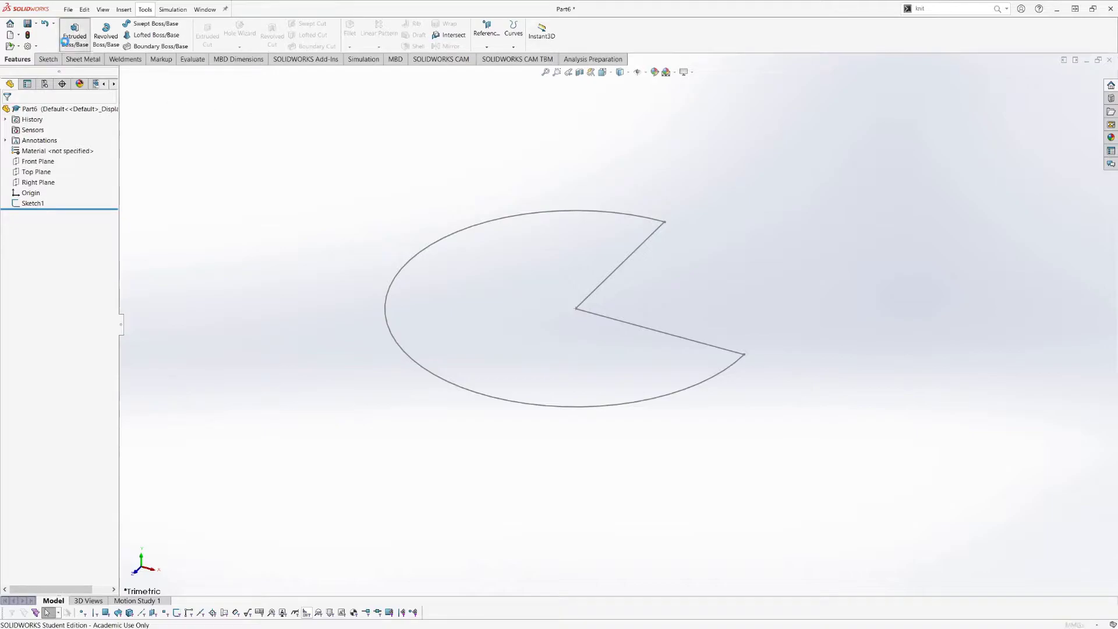
click(484, 226)
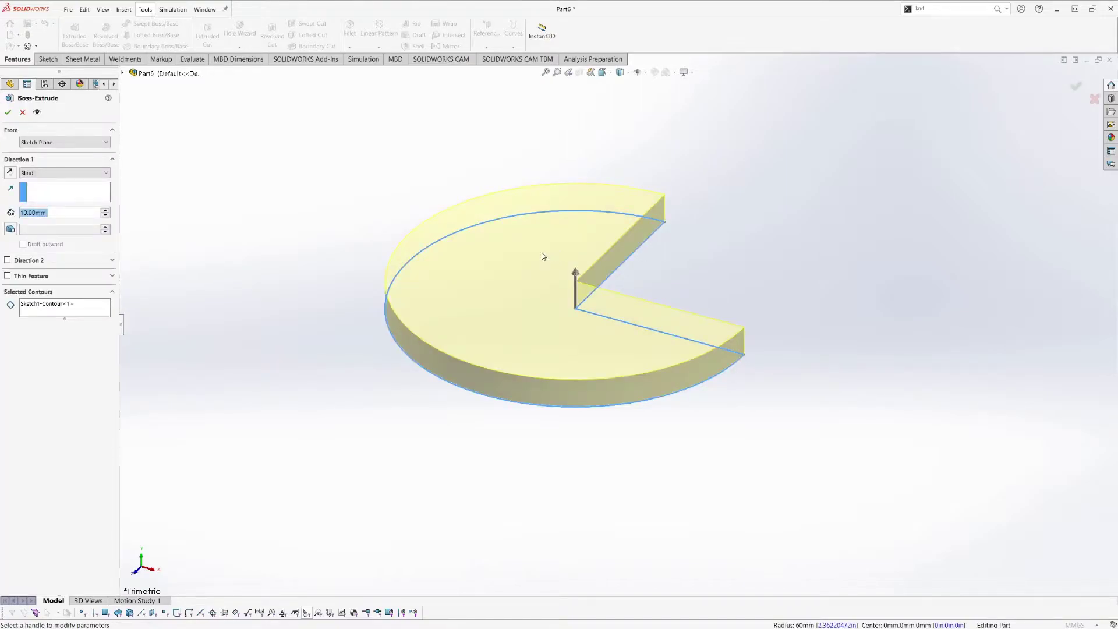
text(20)
key(Return)
click(8, 113)
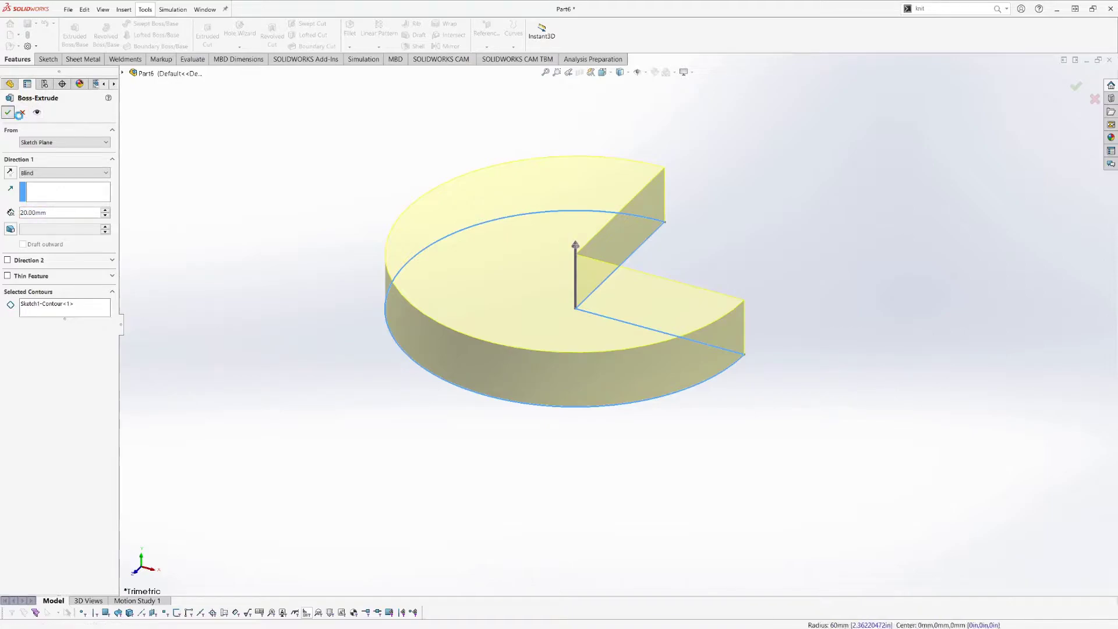
click(927, 253)
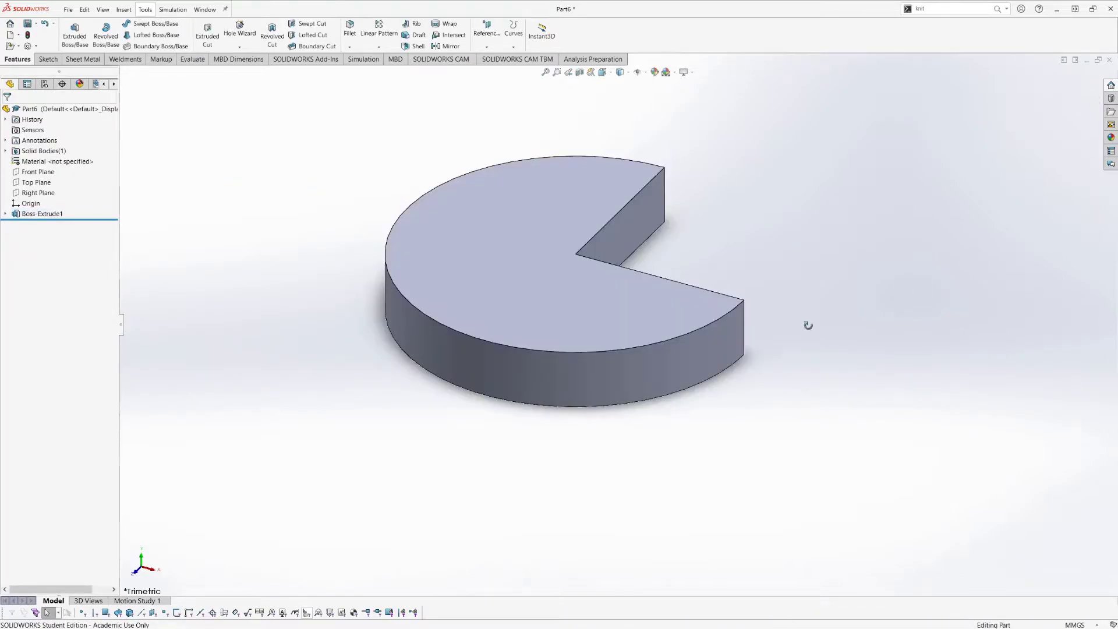
middle_drag(805, 325, 699, 212)
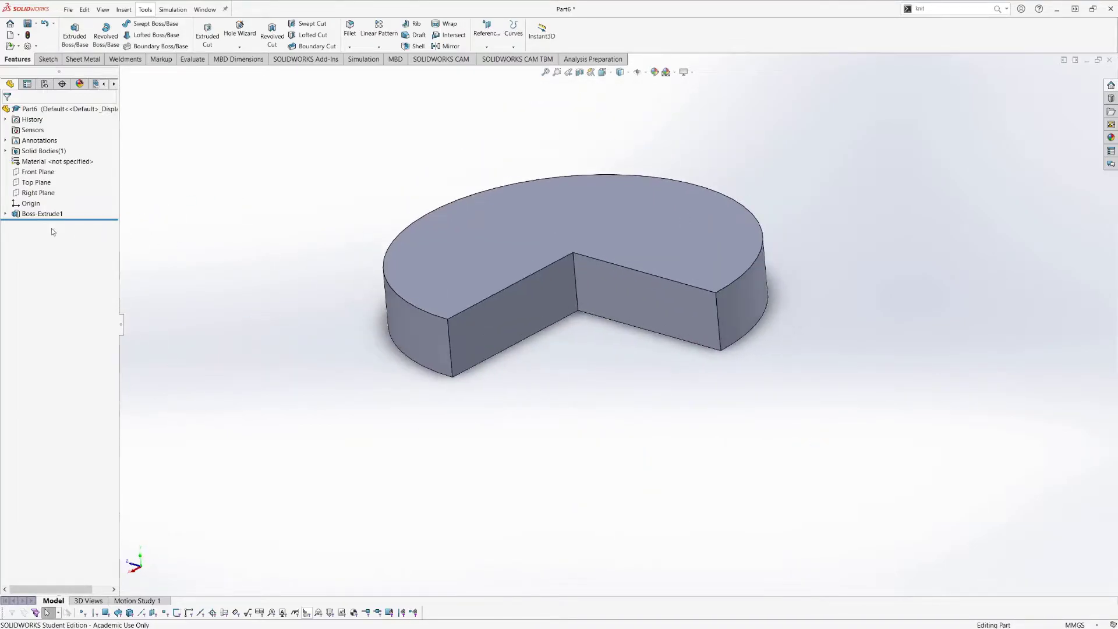
Edit Boss-Extrude1 to change its depth to 30 mm
right_click(38, 214)
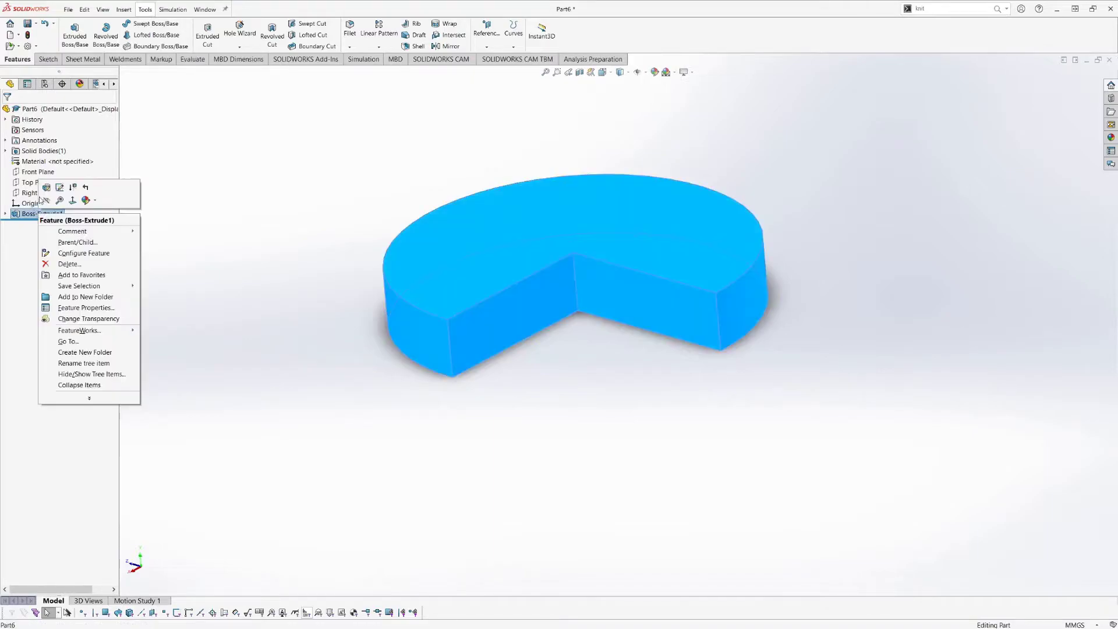
click(46, 187)
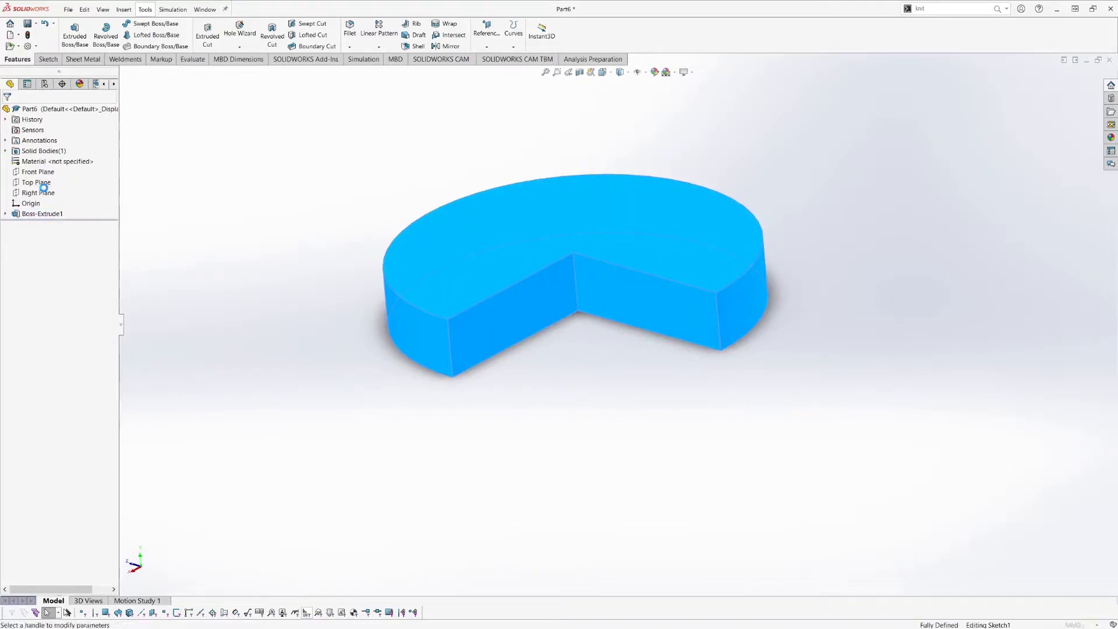
text(3)
click(68, 222)
click(8, 112)
Reopen Sketch1 for editing from the feature tree, then exit and rebuild
click(5, 214)
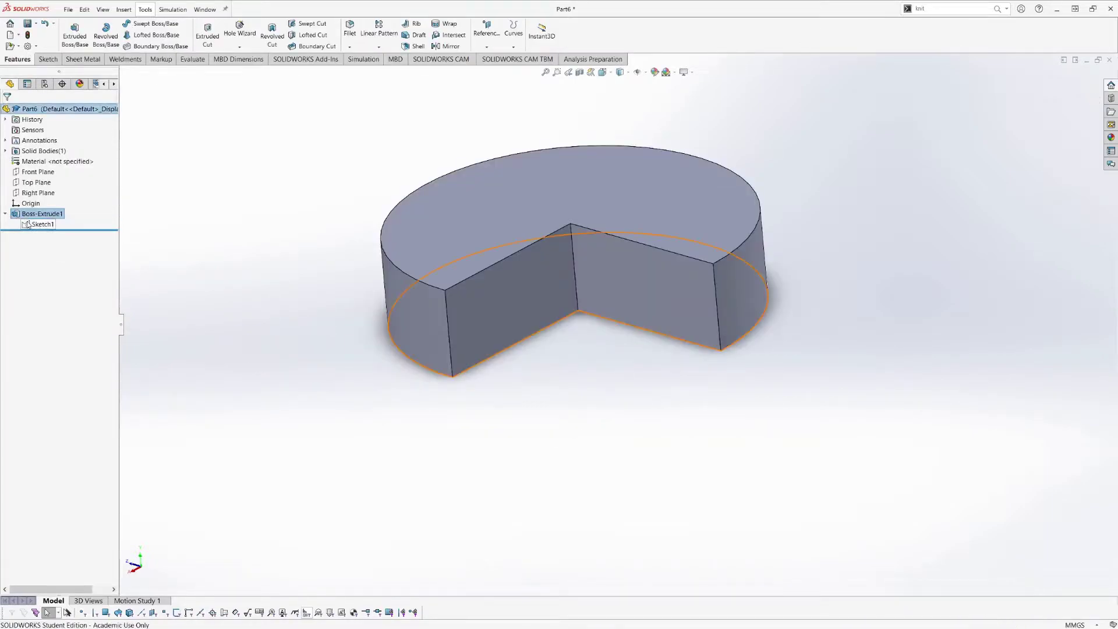
click(6, 214)
click(5, 214)
double_click(6, 214)
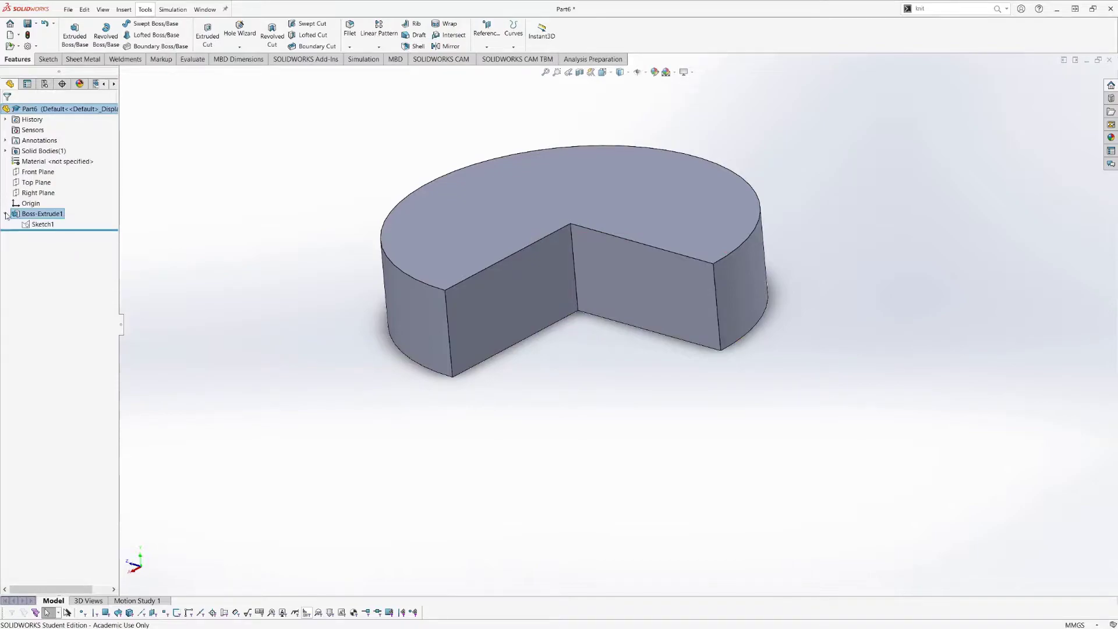
right_click(40, 225)
click(48, 197)
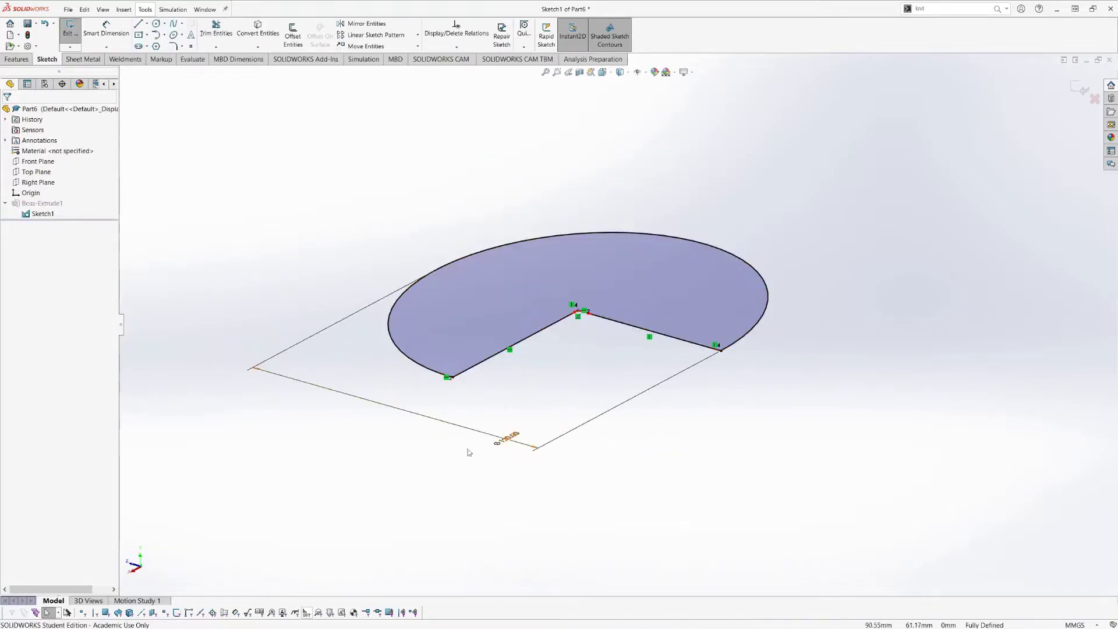
click(1075, 89)
Delete Boss-Extrude1 and Sketch1, then switch to the isometric view
click(6, 216)
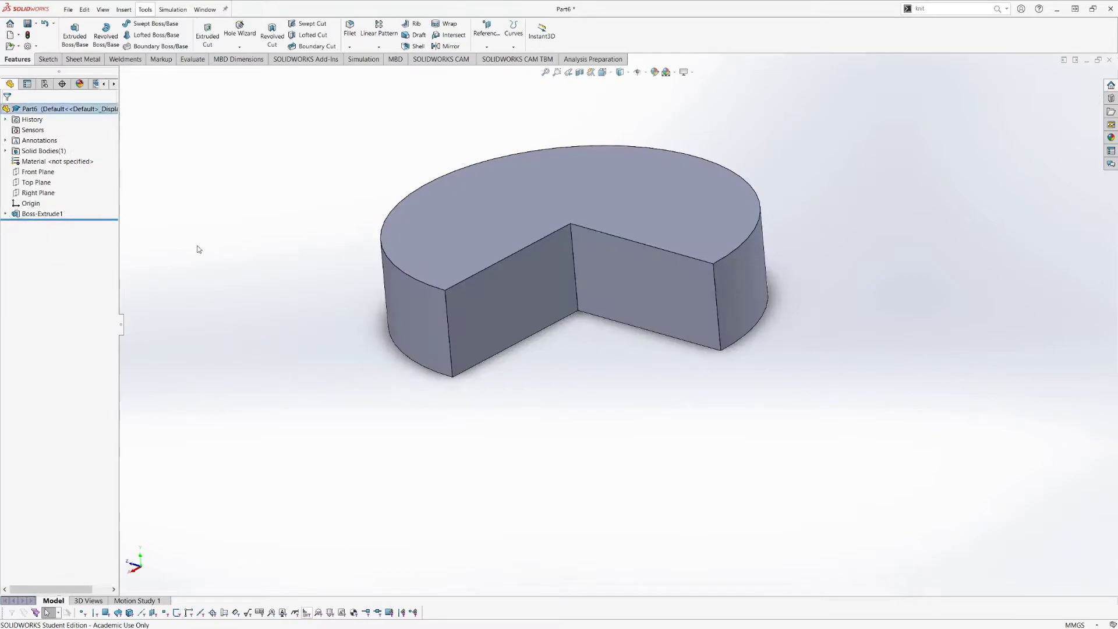
click(43, 214)
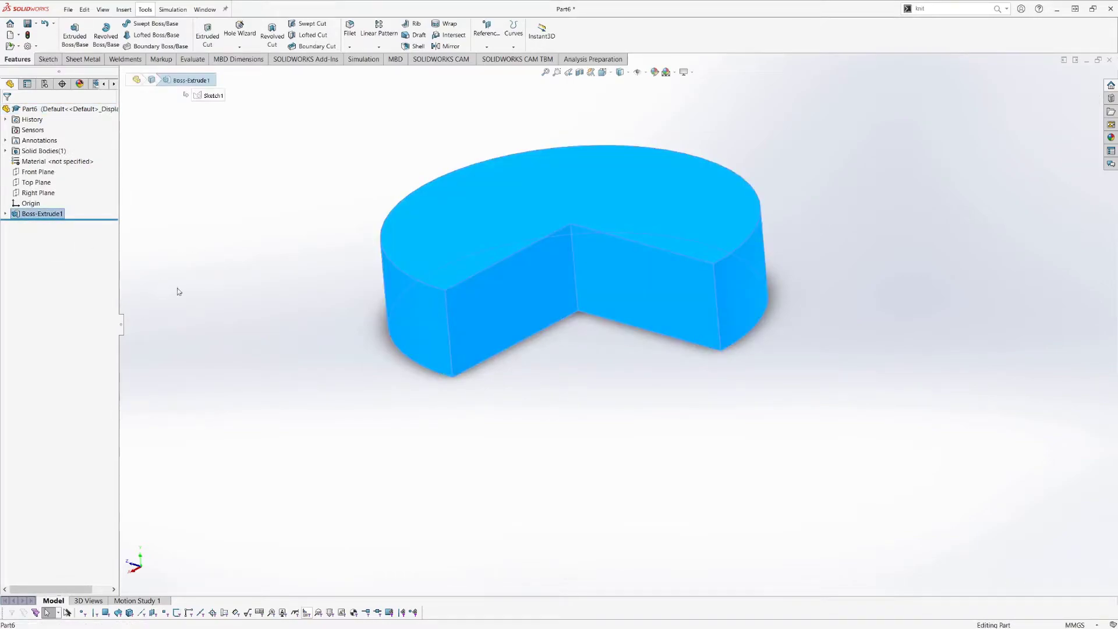
key(Delete)
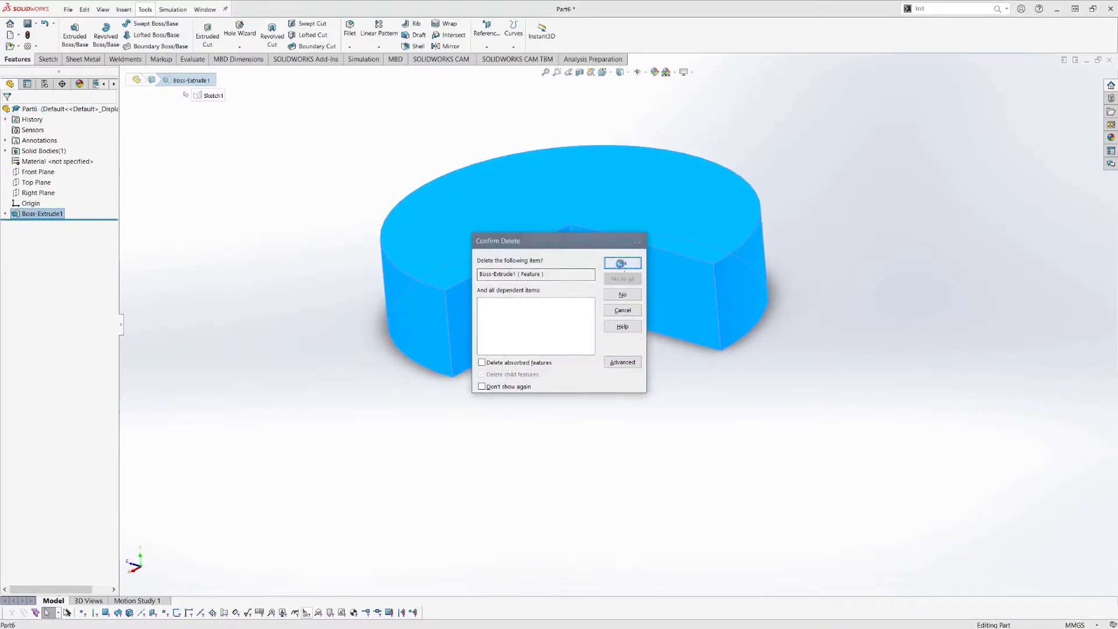
click(621, 264)
click(32, 203)
key(Delete)
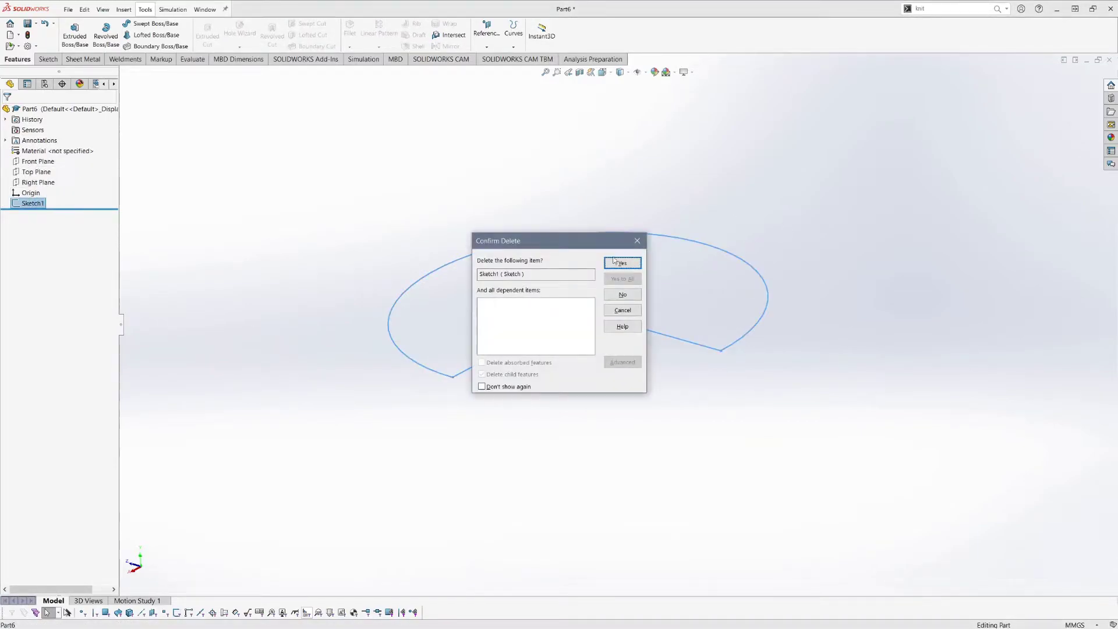
click(615, 262)
click(602, 72)
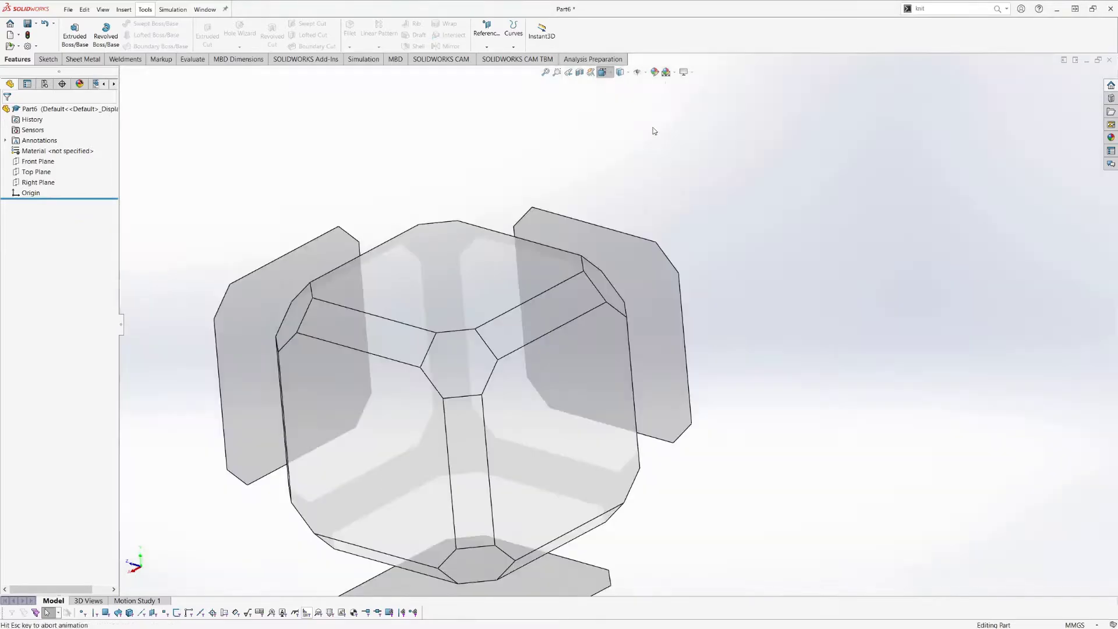
click(653, 97)
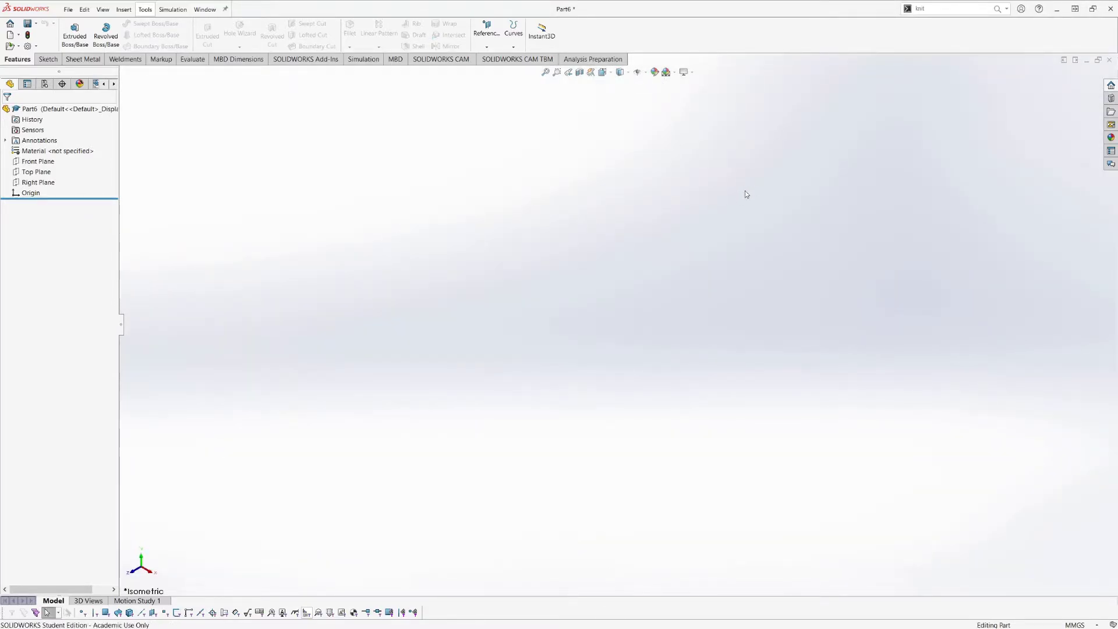
Start a Top Plane extrusion sketch, draw a trial five-line outline from the origin, then delete it
click(75, 29)
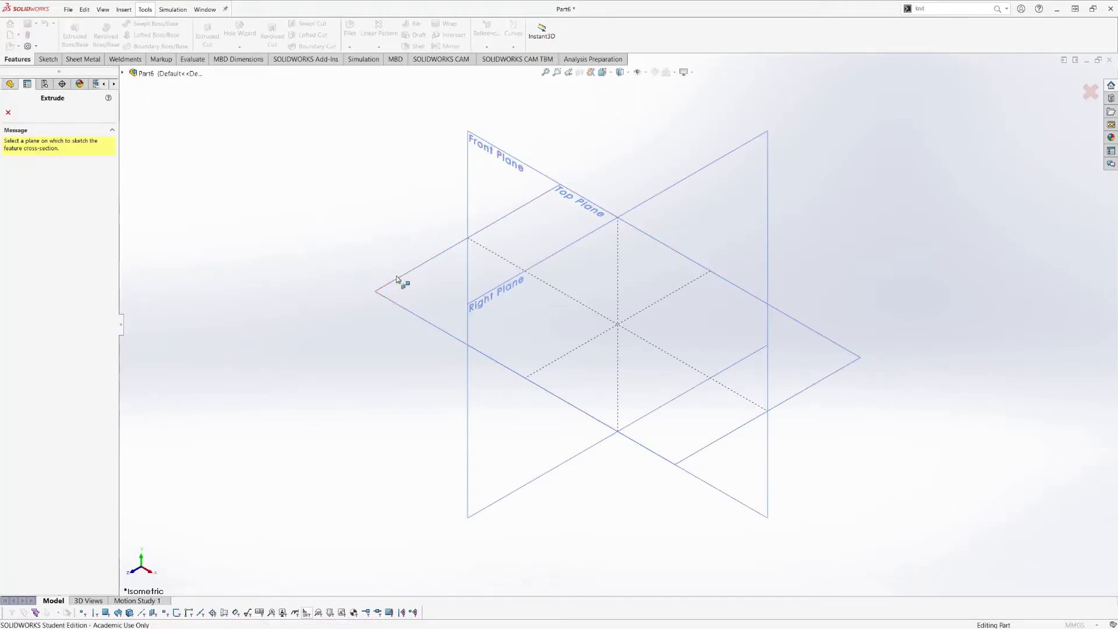
click(398, 279)
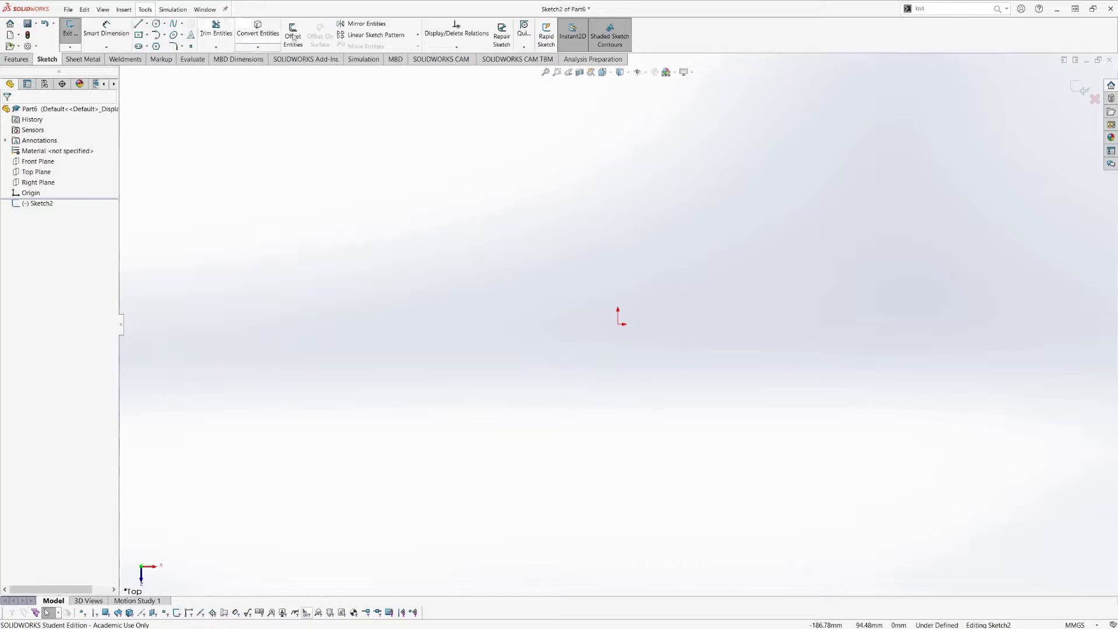
click(141, 24)
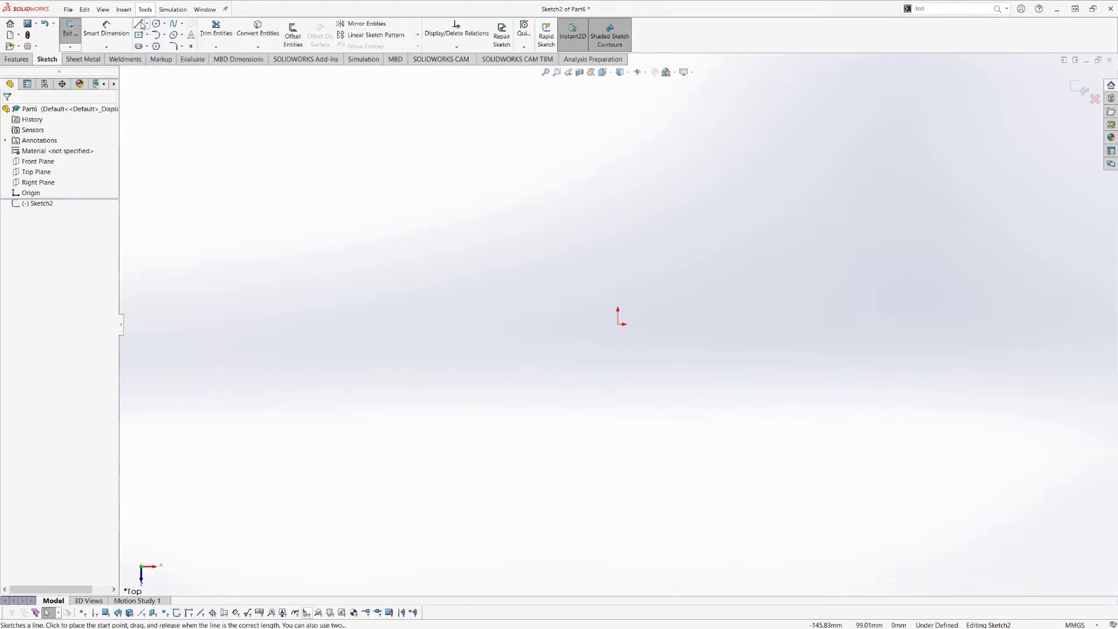
click(618, 324)
click(886, 248)
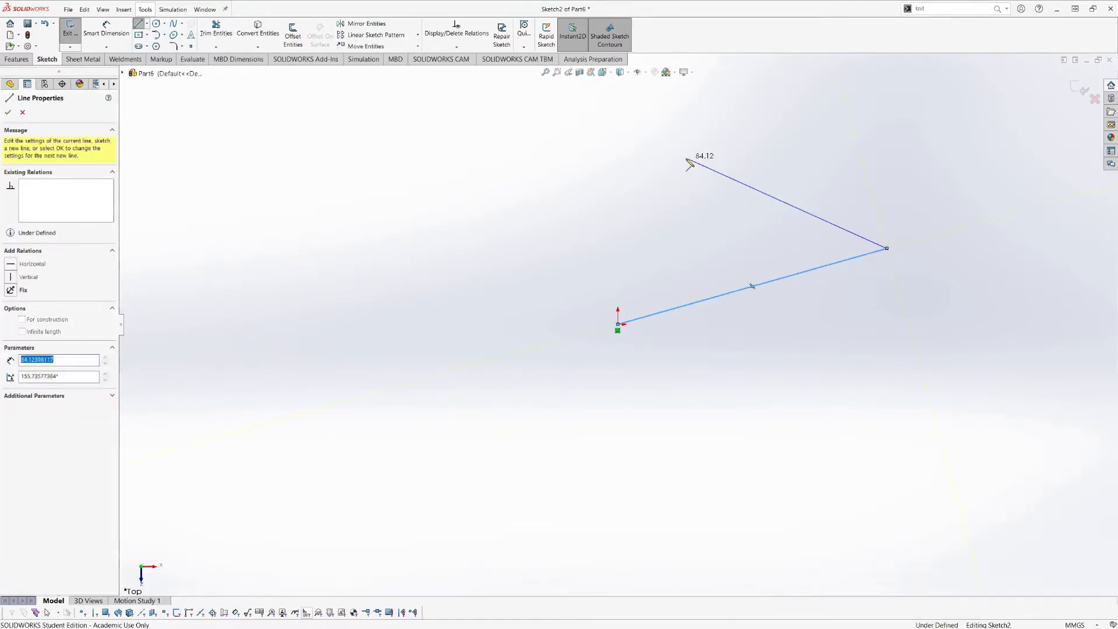
click(687, 158)
click(456, 309)
click(733, 522)
click(618, 324)
key(Escape)
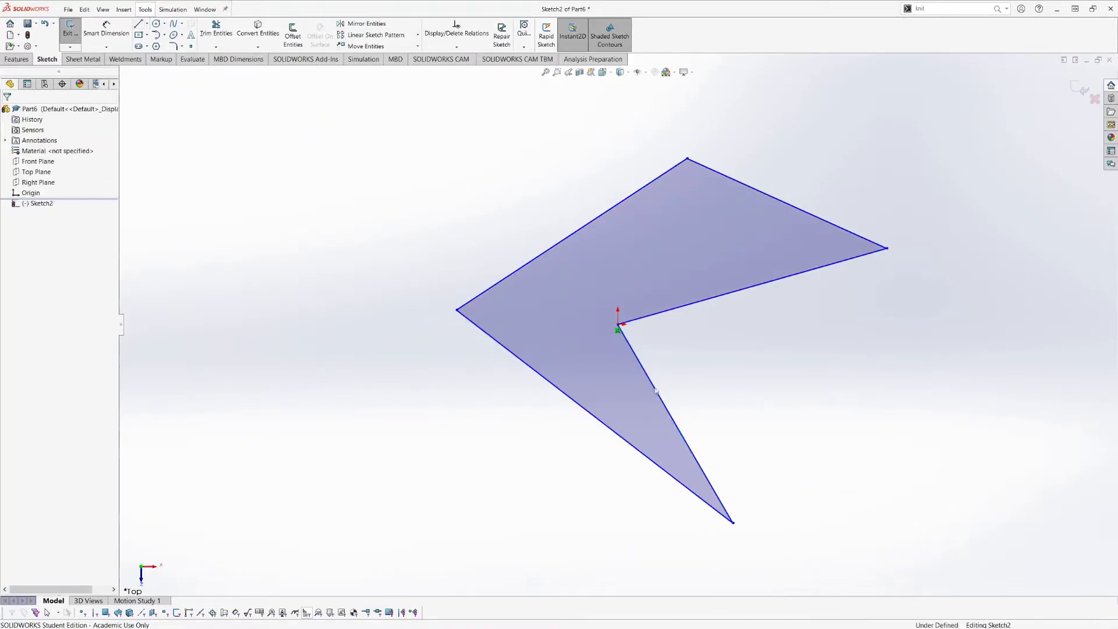
drag(983, 569, 429, 115)
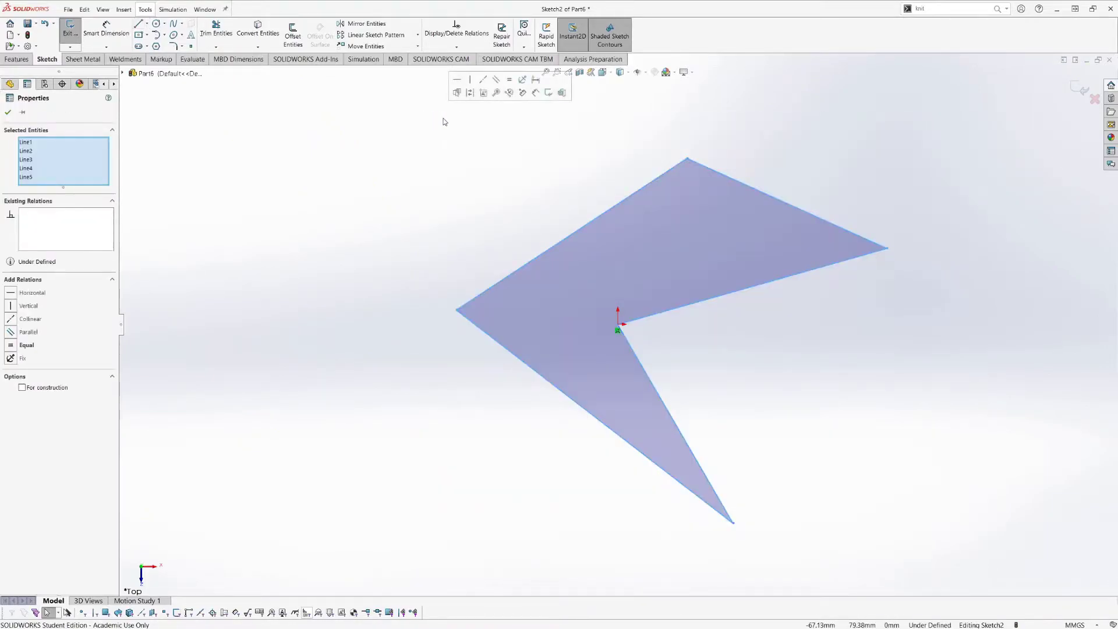
key(Delete)
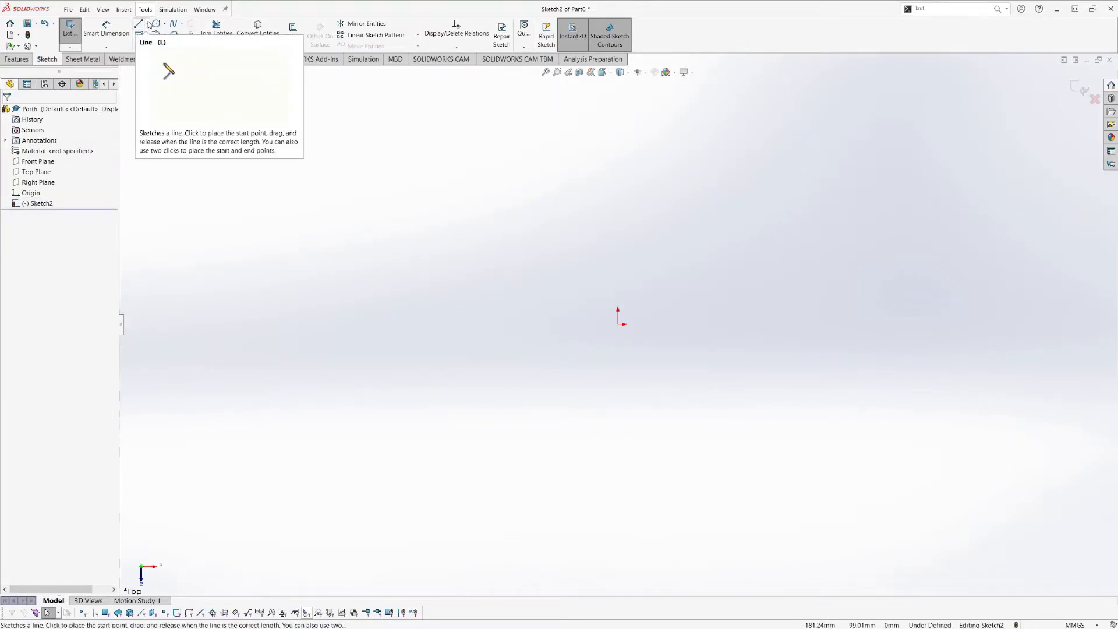
Draw a centerline triangle with one corner on the origin
click(148, 25)
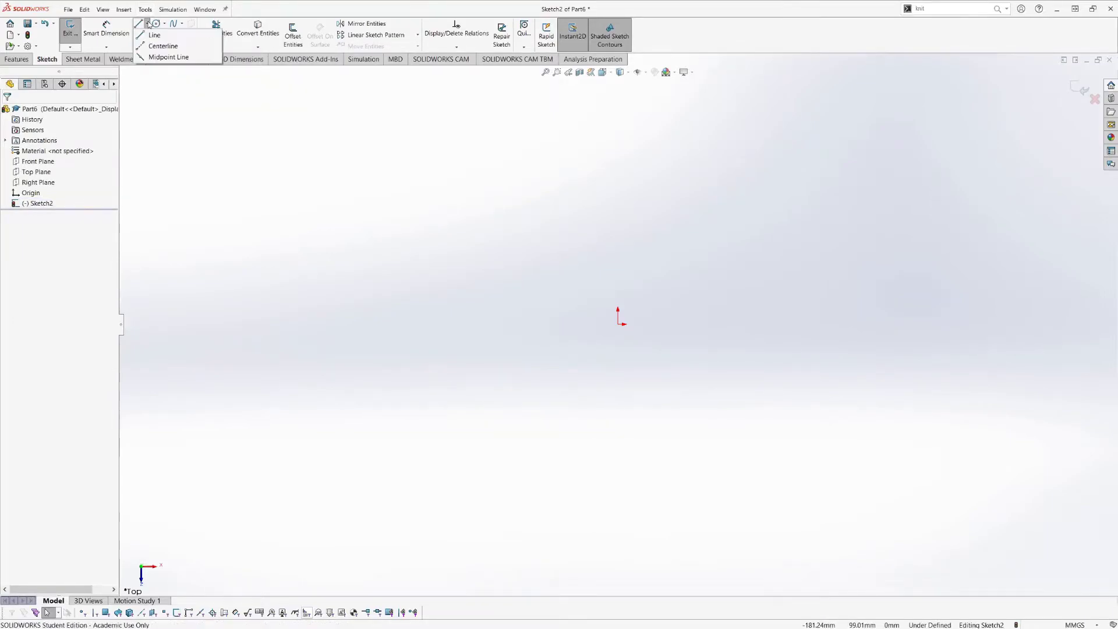
click(151, 50)
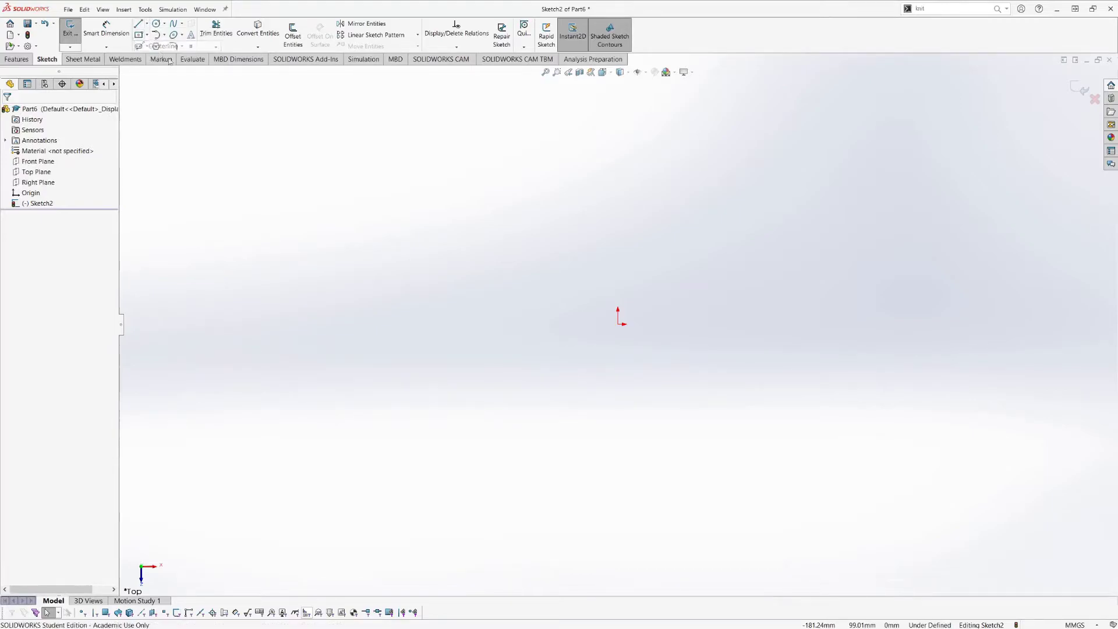
click(618, 323)
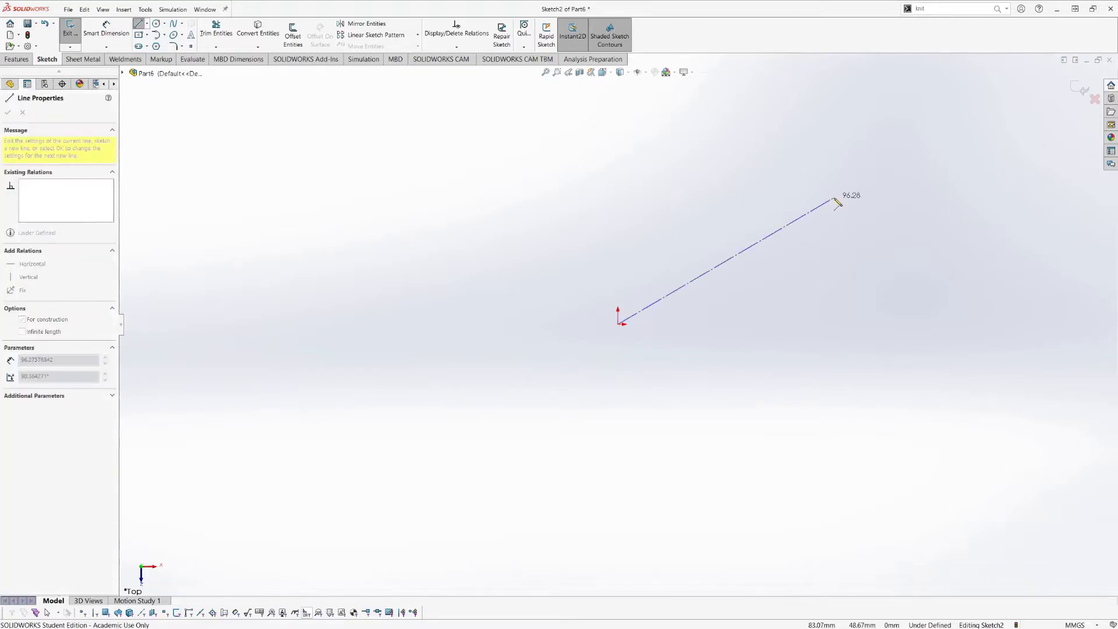
click(834, 197)
double_click(445, 168)
click(618, 324)
click(618, 327)
key(Escape)
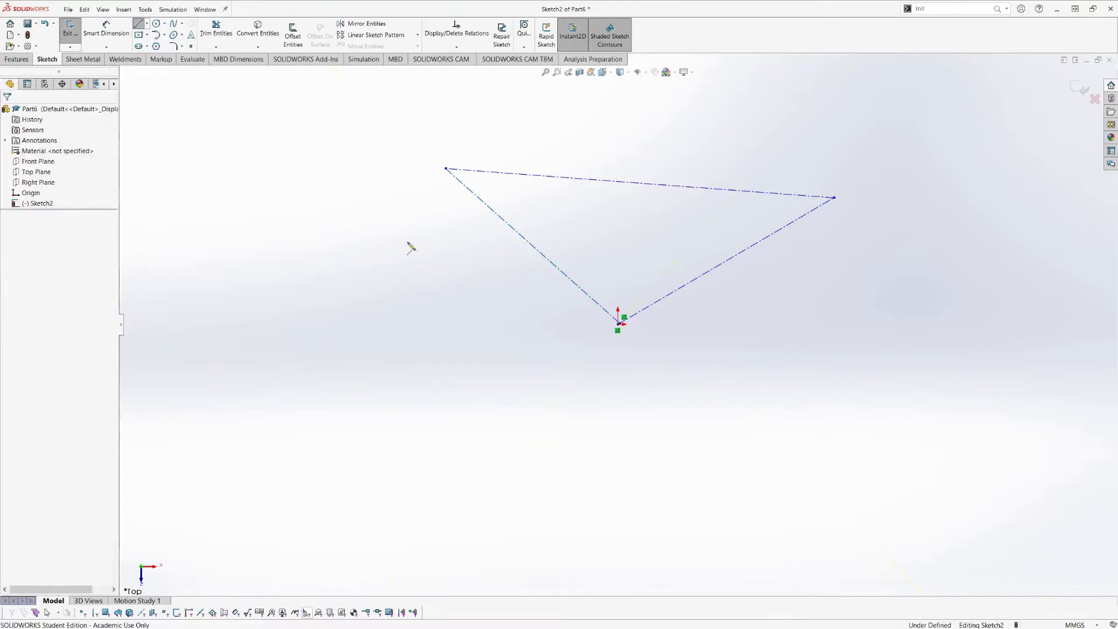
Draw a closed solid-line triangle below from the origin, then select all six lines
key(l)
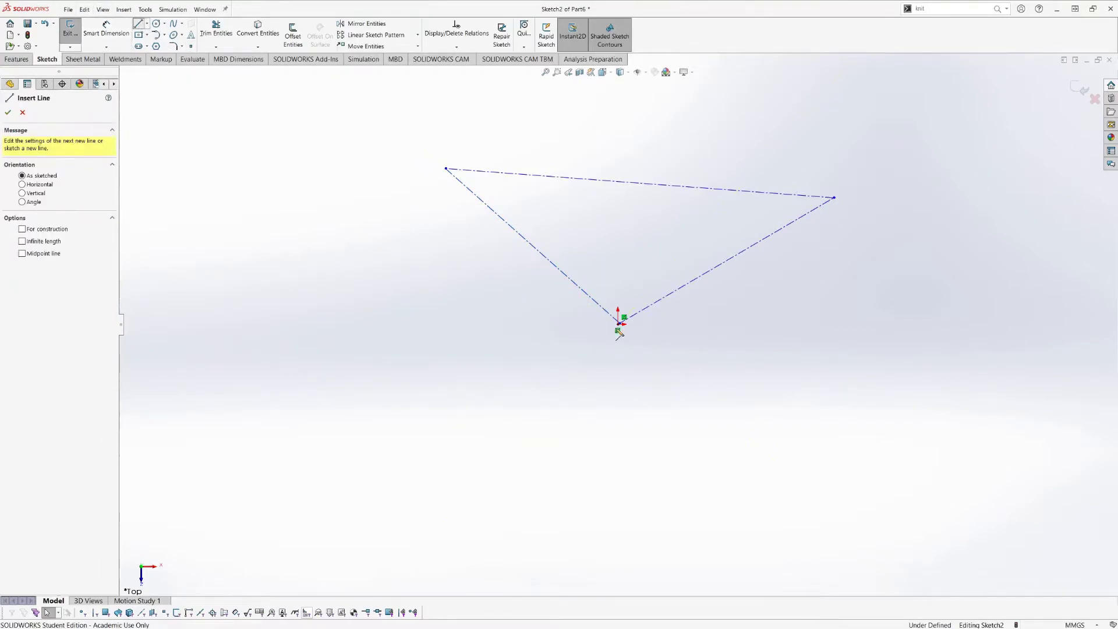
click(618, 325)
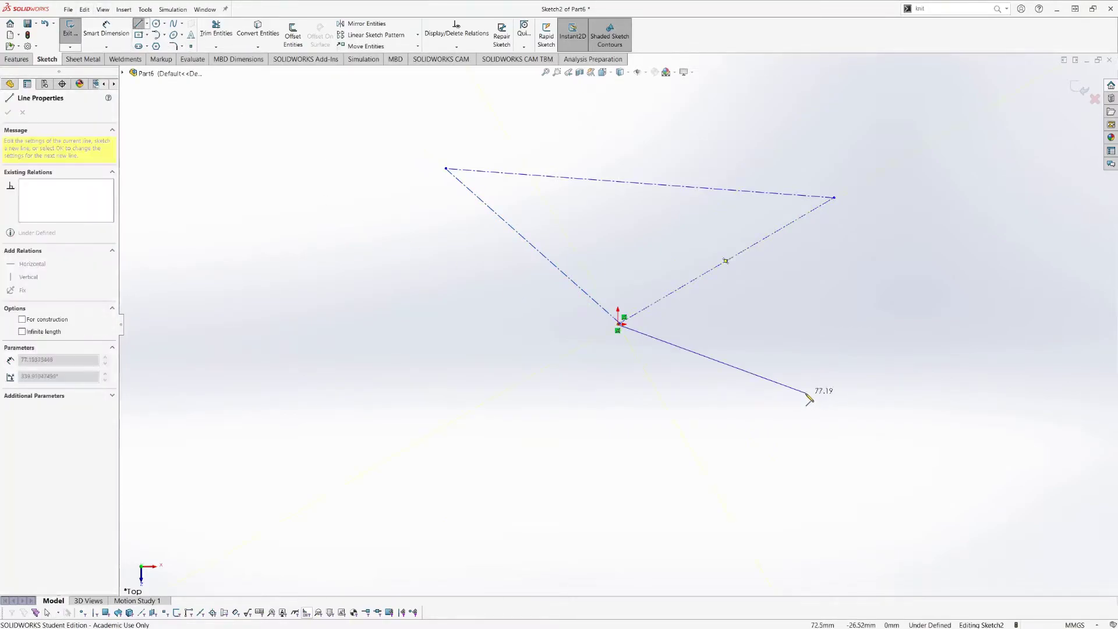
click(803, 394)
click(564, 527)
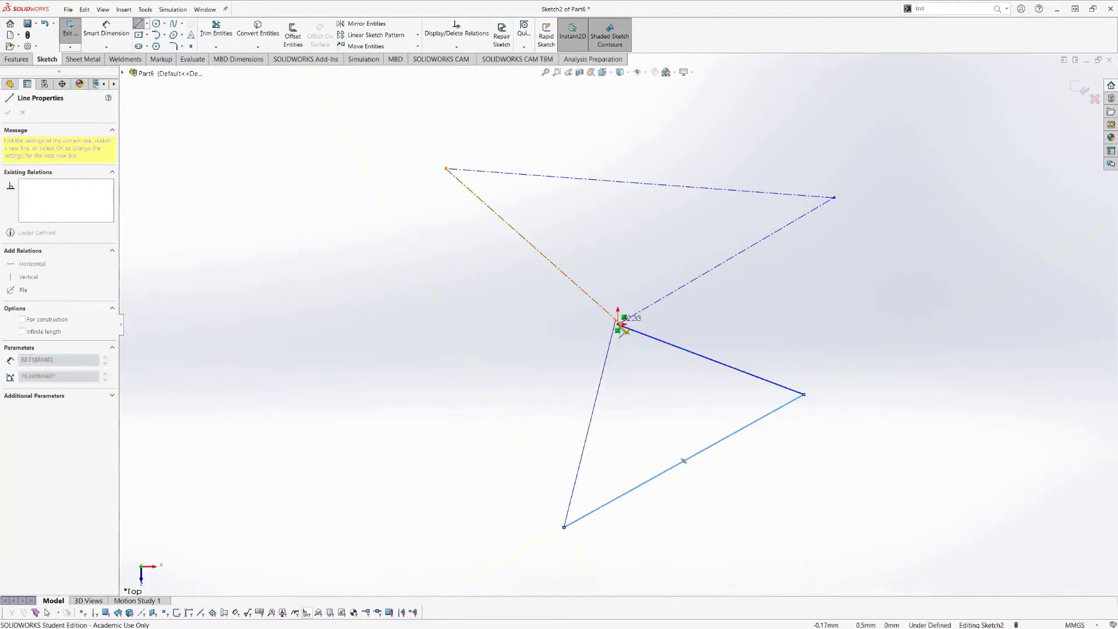
click(618, 324)
key(Escape)
key(Escape)
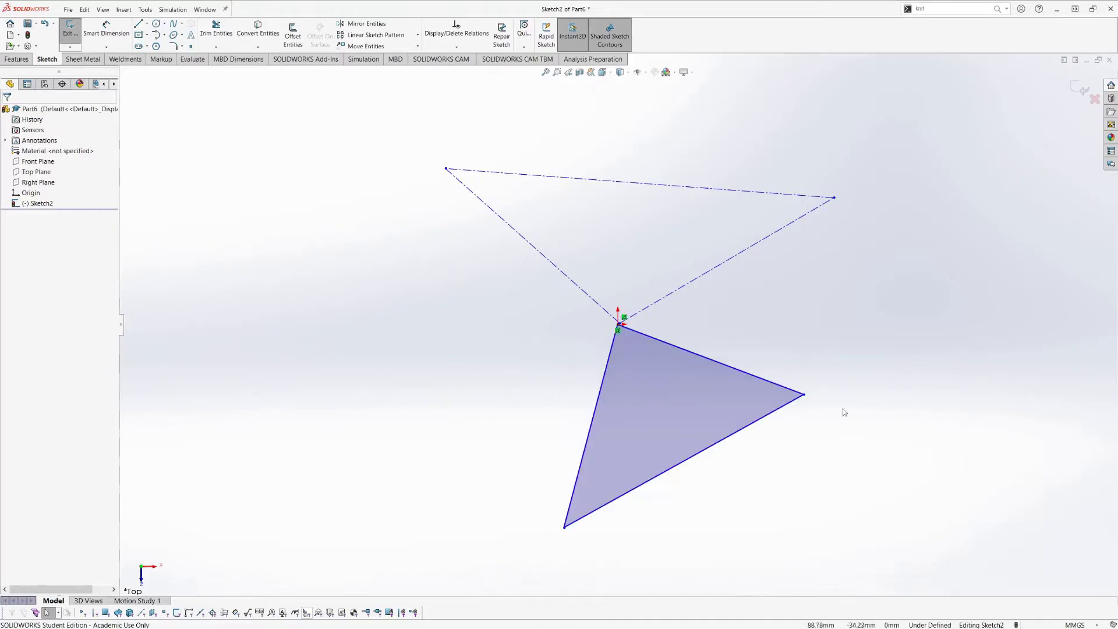
click(772, 387)
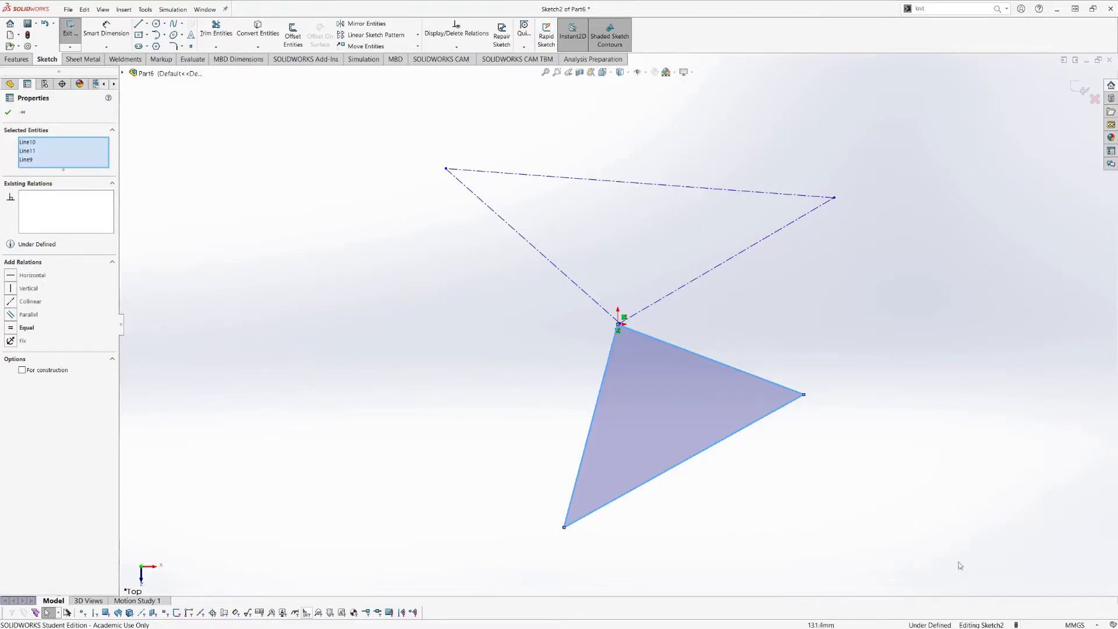
mouse_move(956, 557)
mouse_down()
mouse_move(586, 394)
mouse_move(349, 132)
mouse_up()
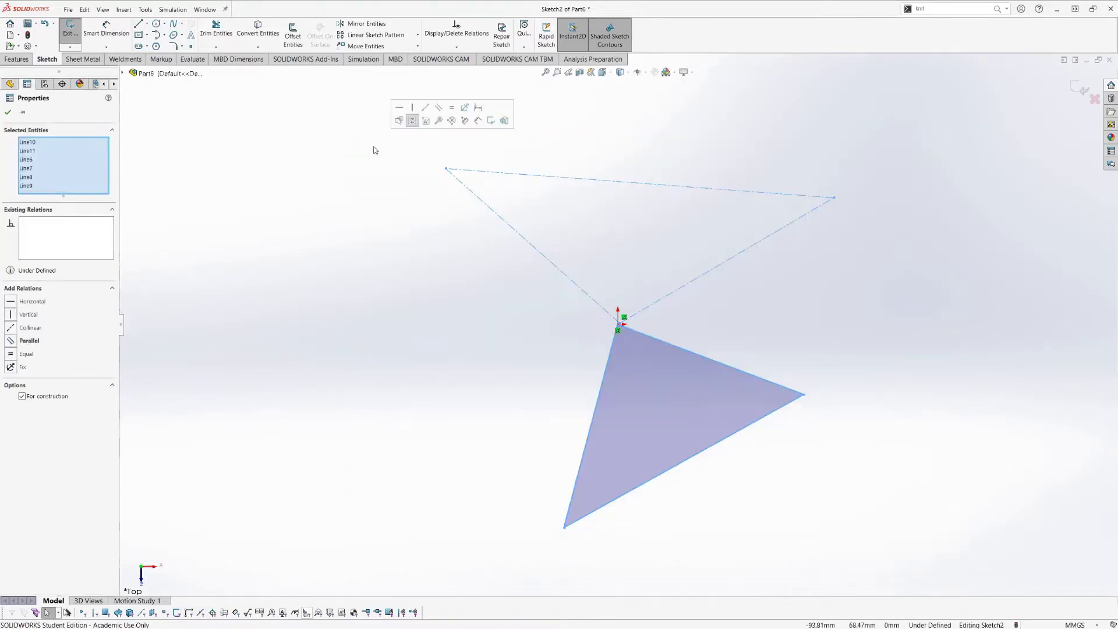
Delete both triangles and cancel a trial Midpoint Line started at the origin
key(Delete)
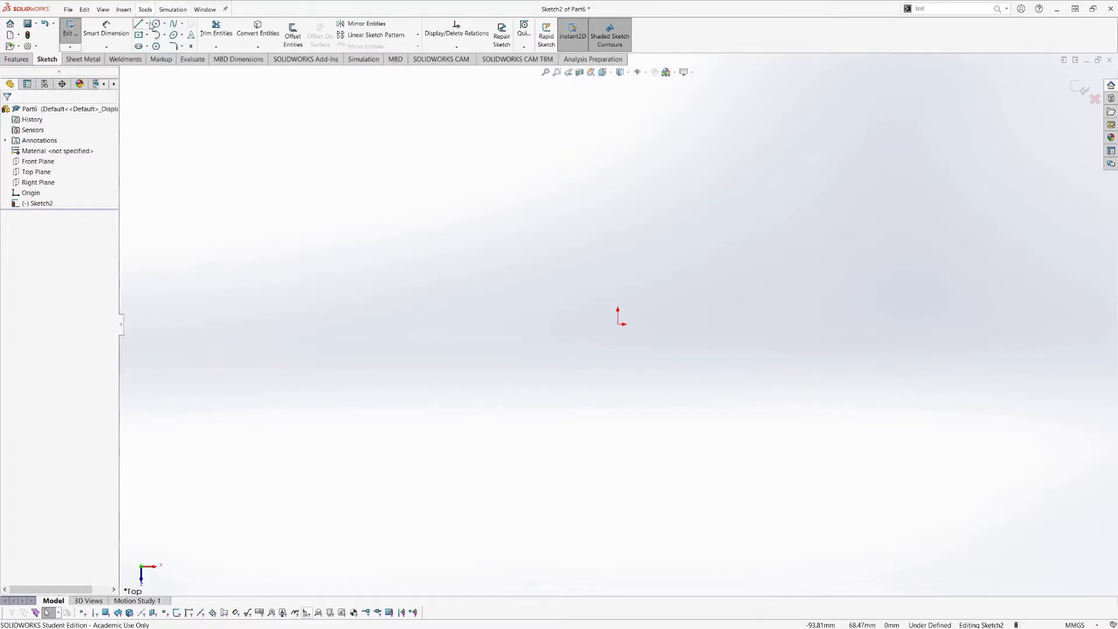
click(149, 24)
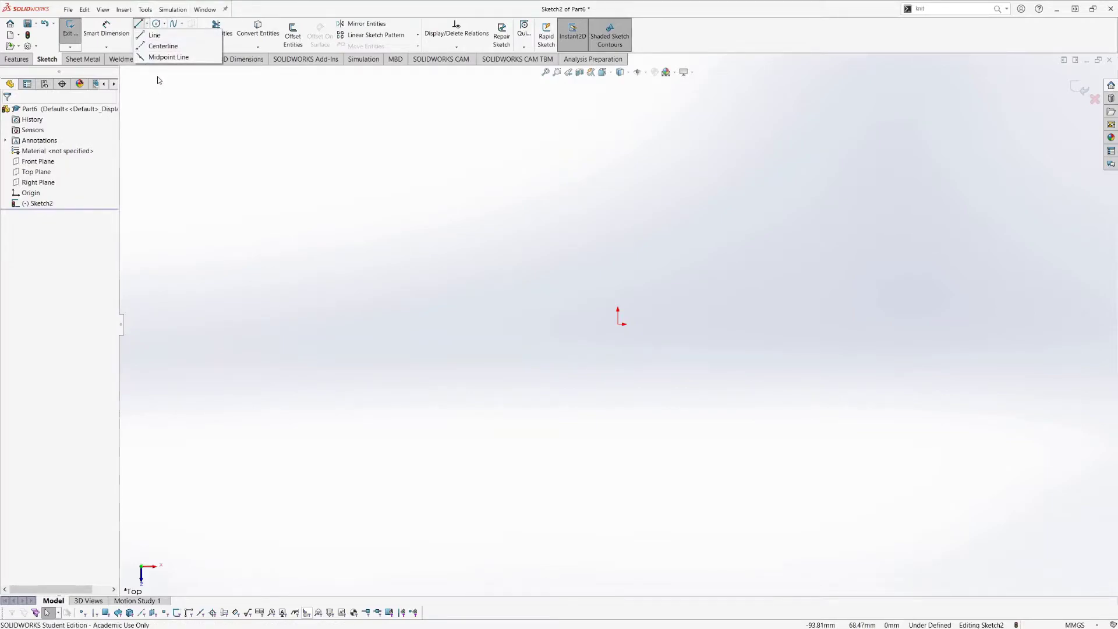
click(160, 57)
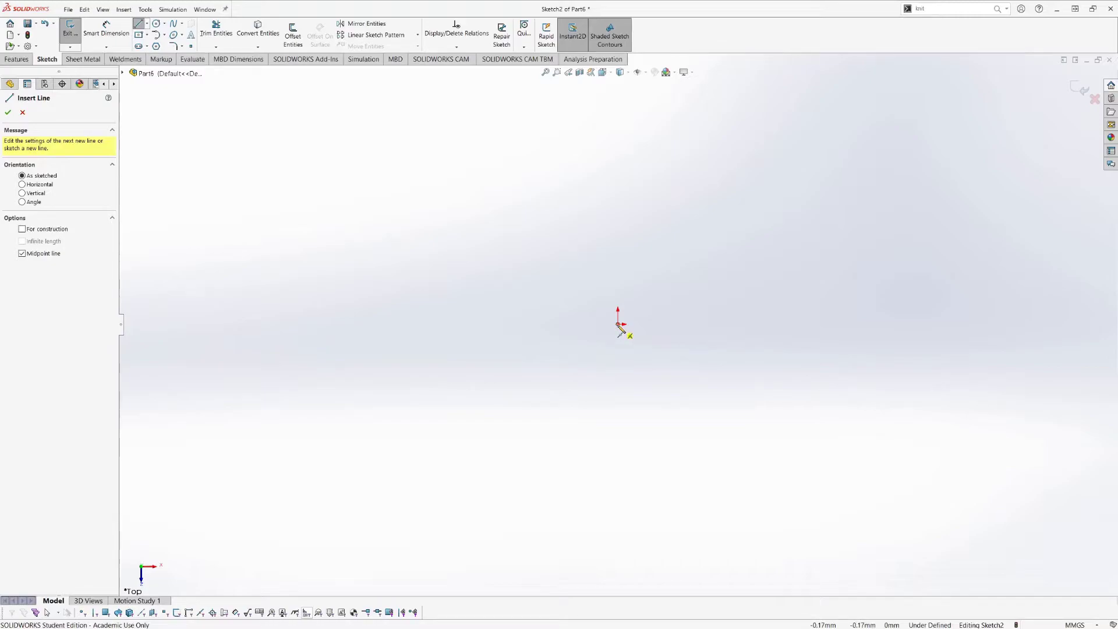
click(618, 324)
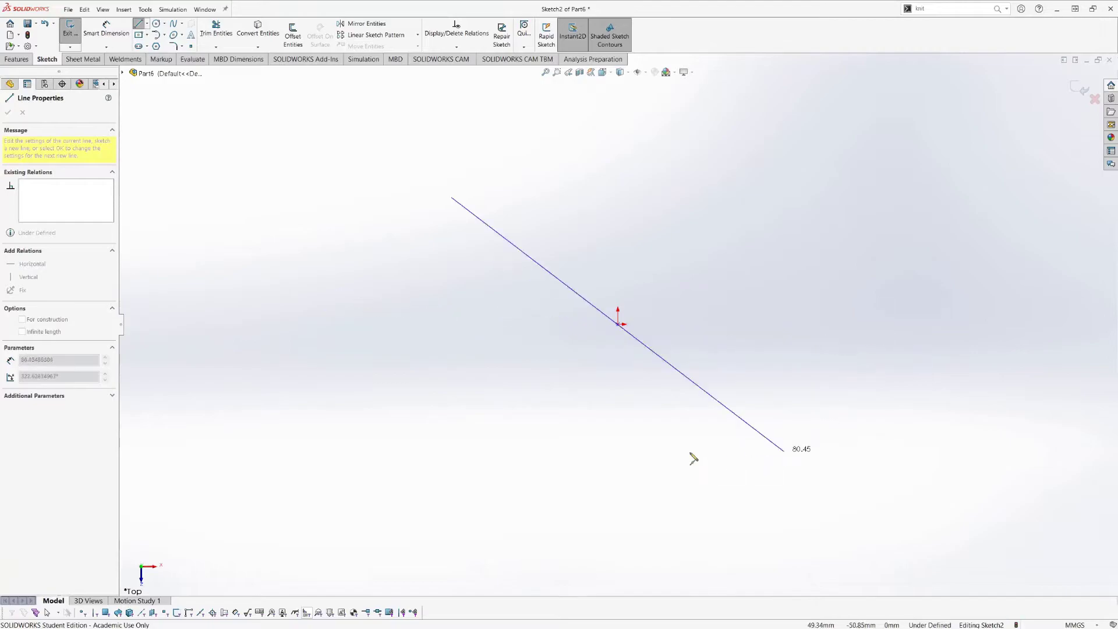
key(Escape)
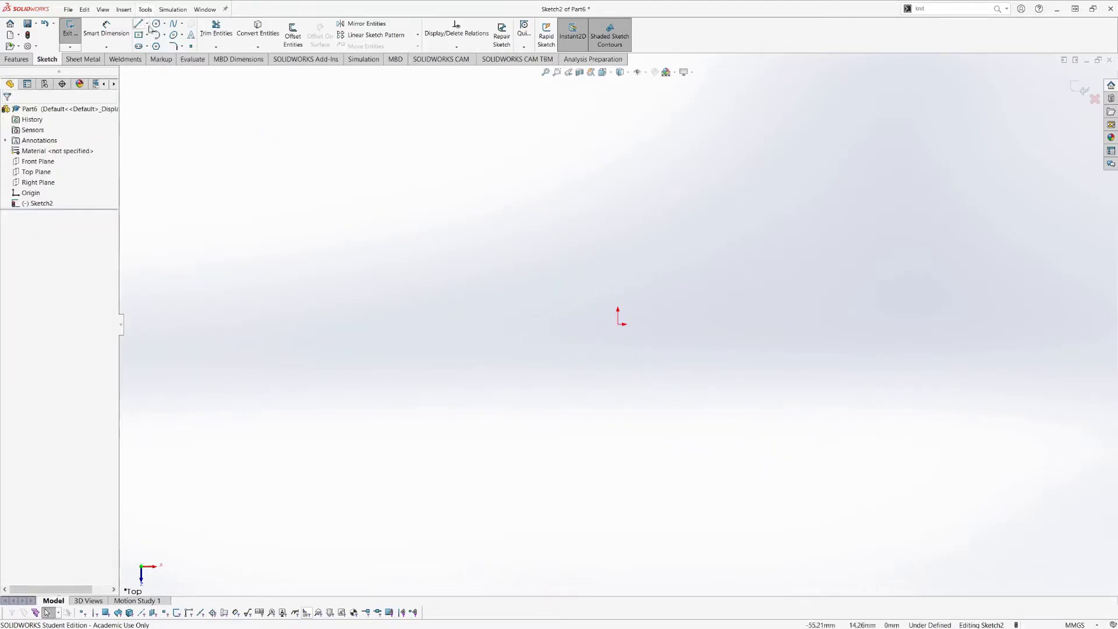
click(140, 25)
key(Escape)
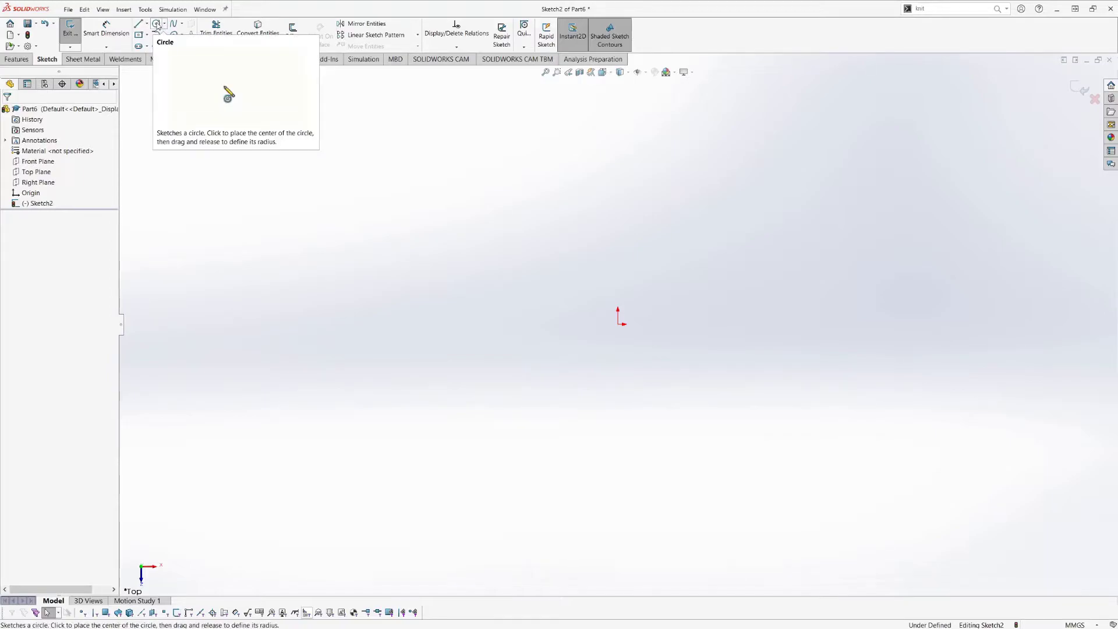
click(165, 24)
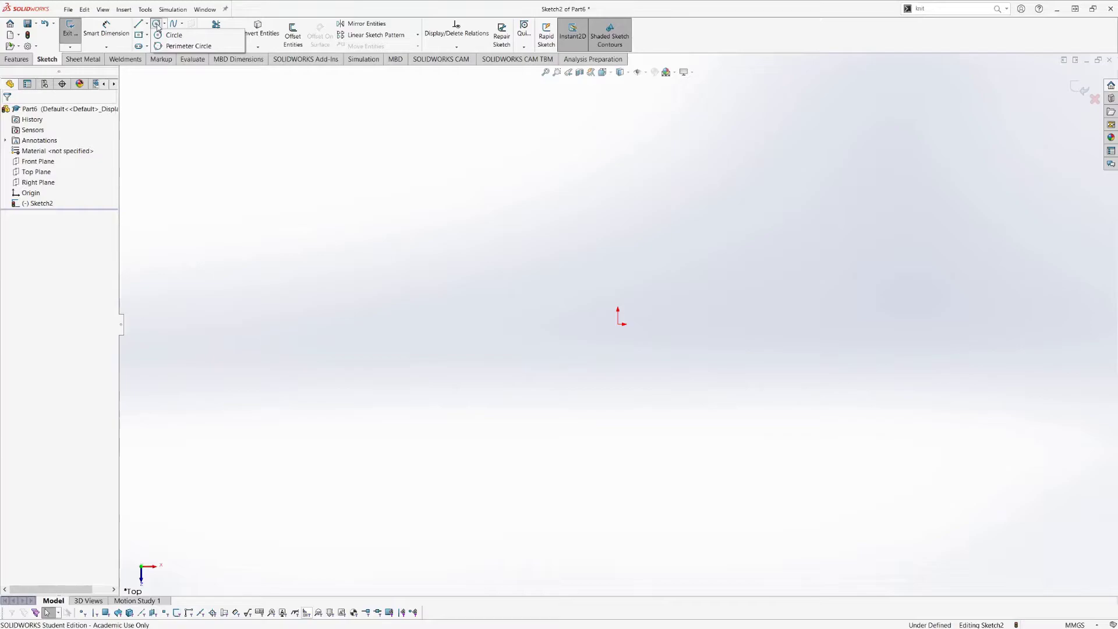
click(172, 35)
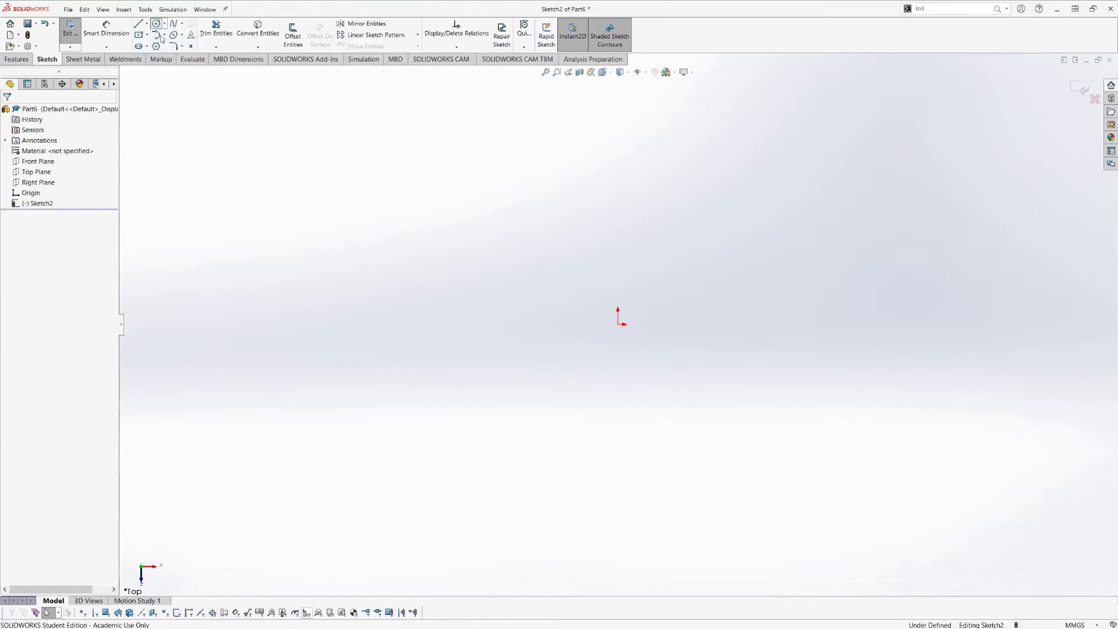
click(618, 325)
click(749, 136)
key(Escape)
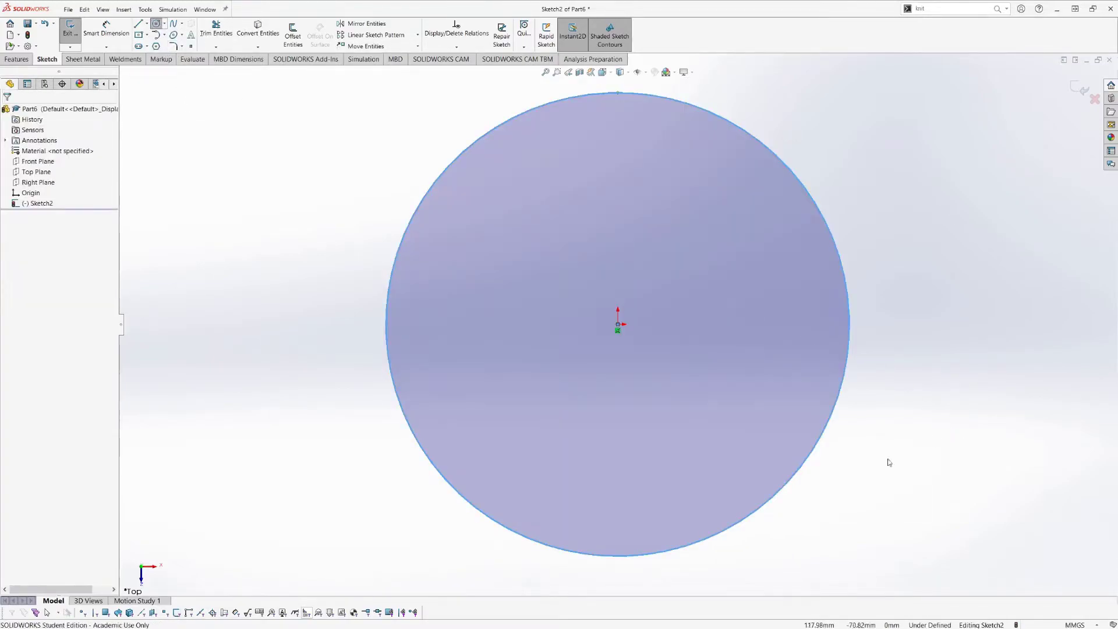
click(838, 405)
key(Delete)
click(165, 23)
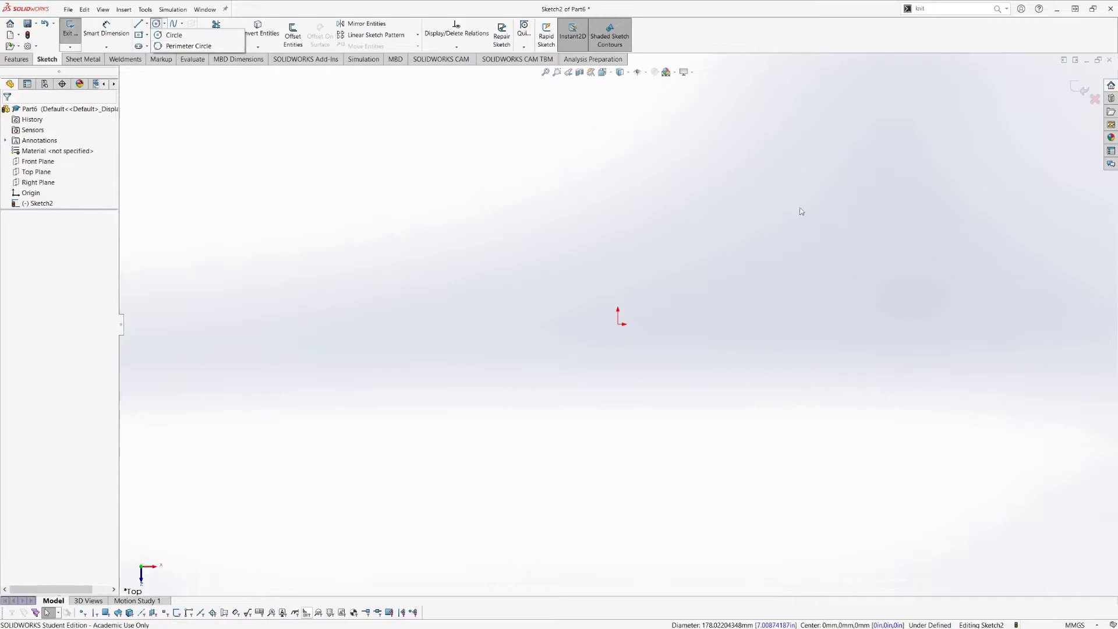
click(184, 47)
click(472, 203)
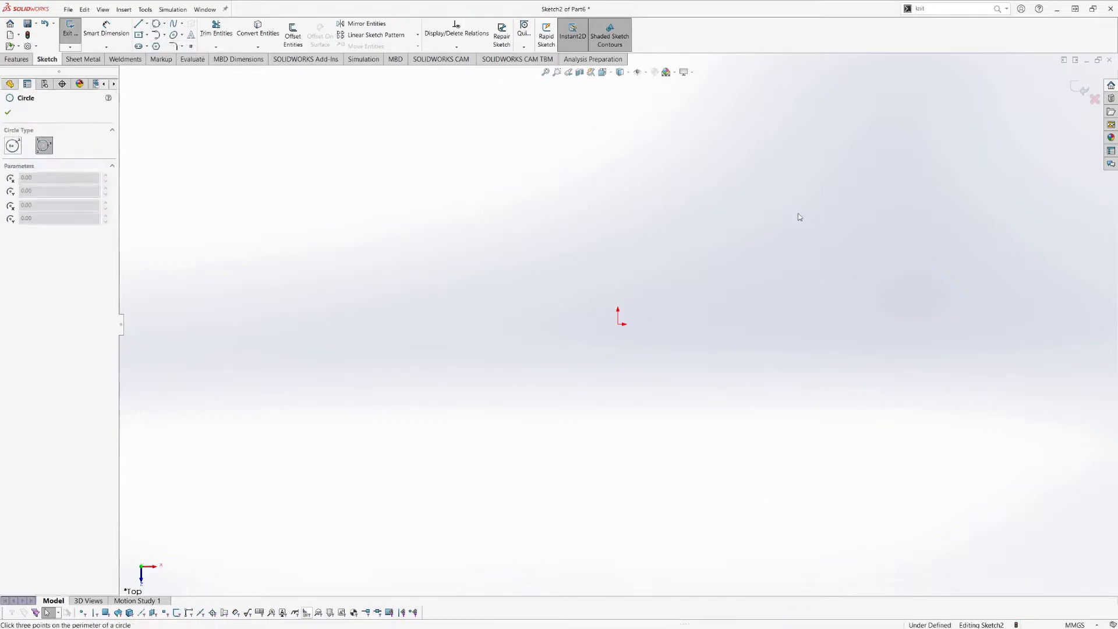
click(814, 221)
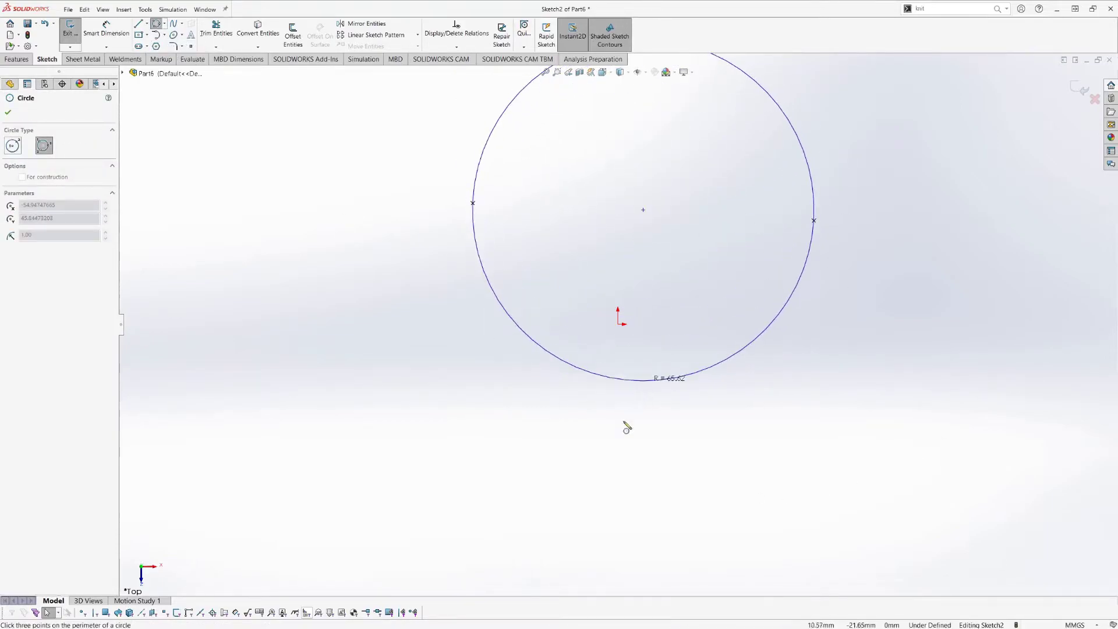
click(611, 496)
key(Escape)
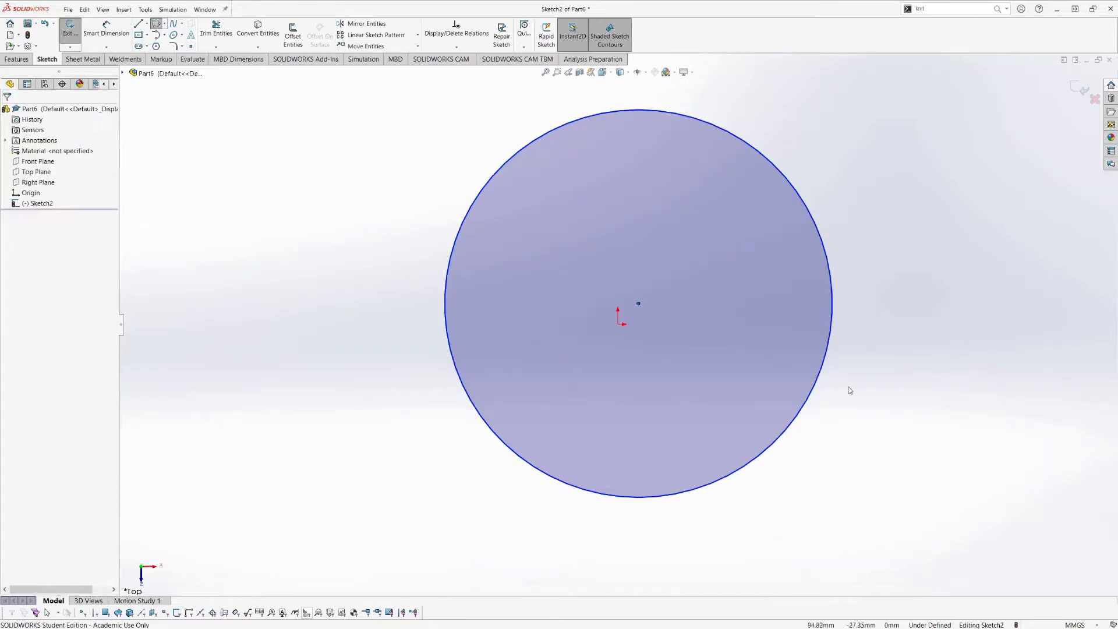
click(840, 365)
key(Delete)
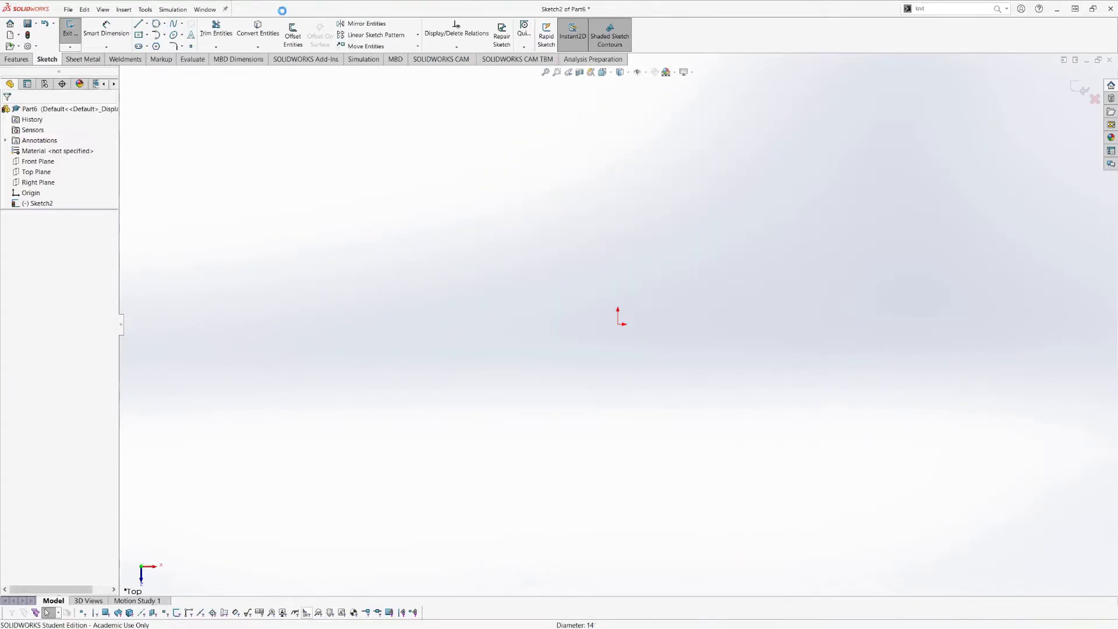
click(183, 25)
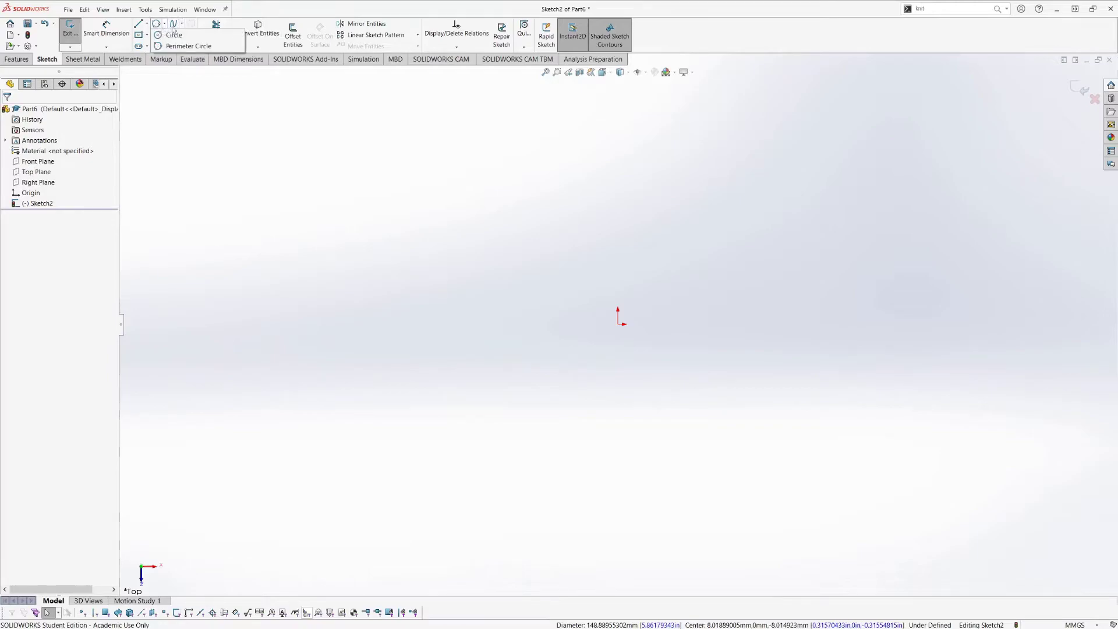
click(216, 46)
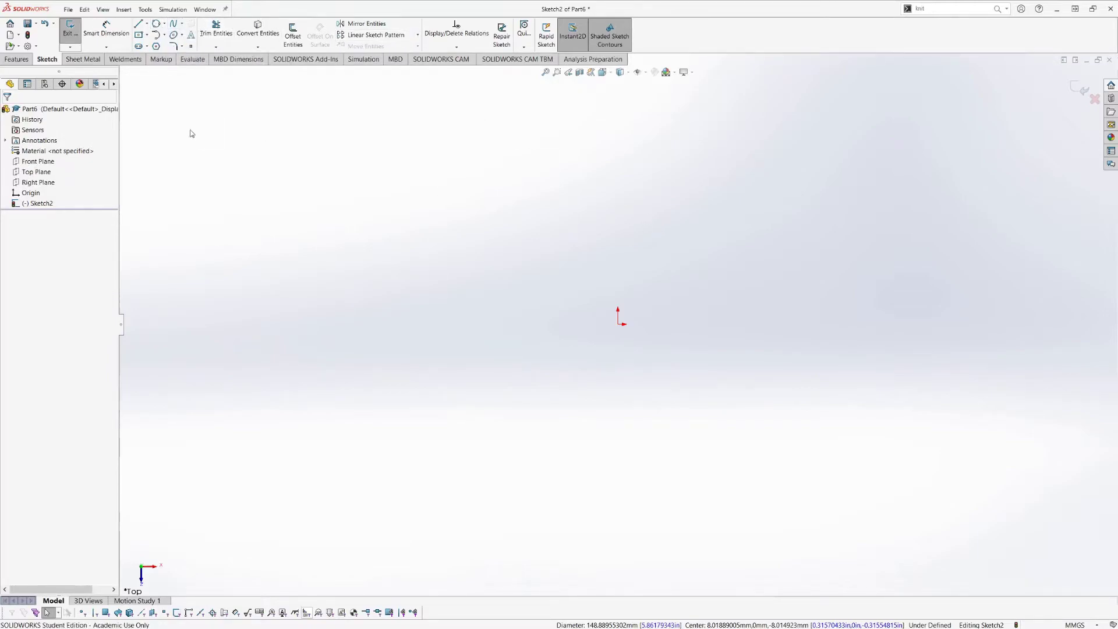
click(148, 36)
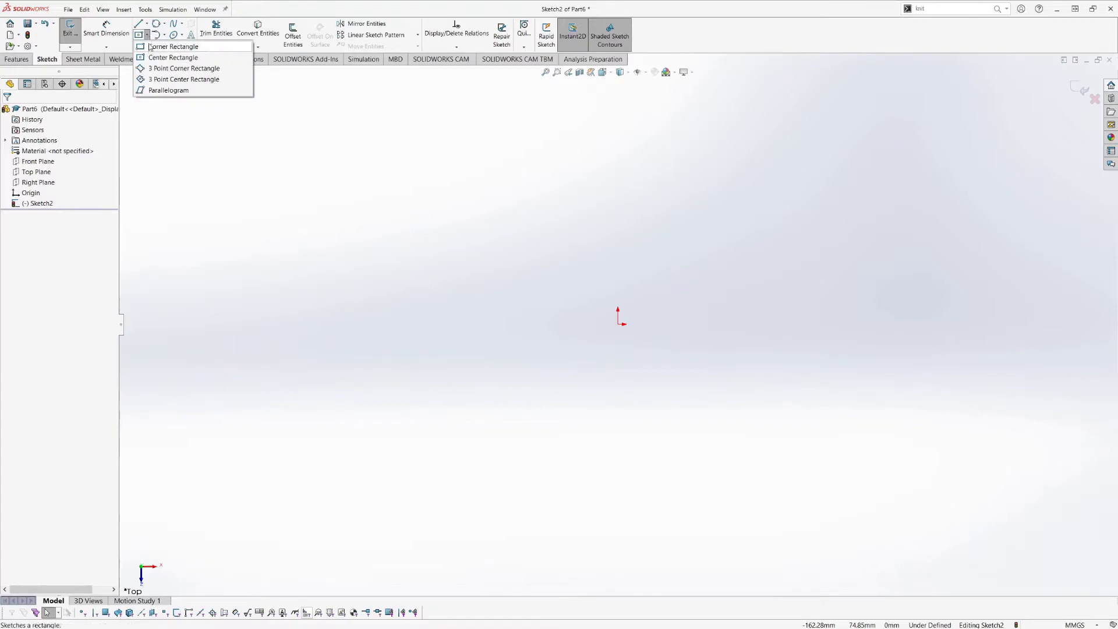
click(151, 47)
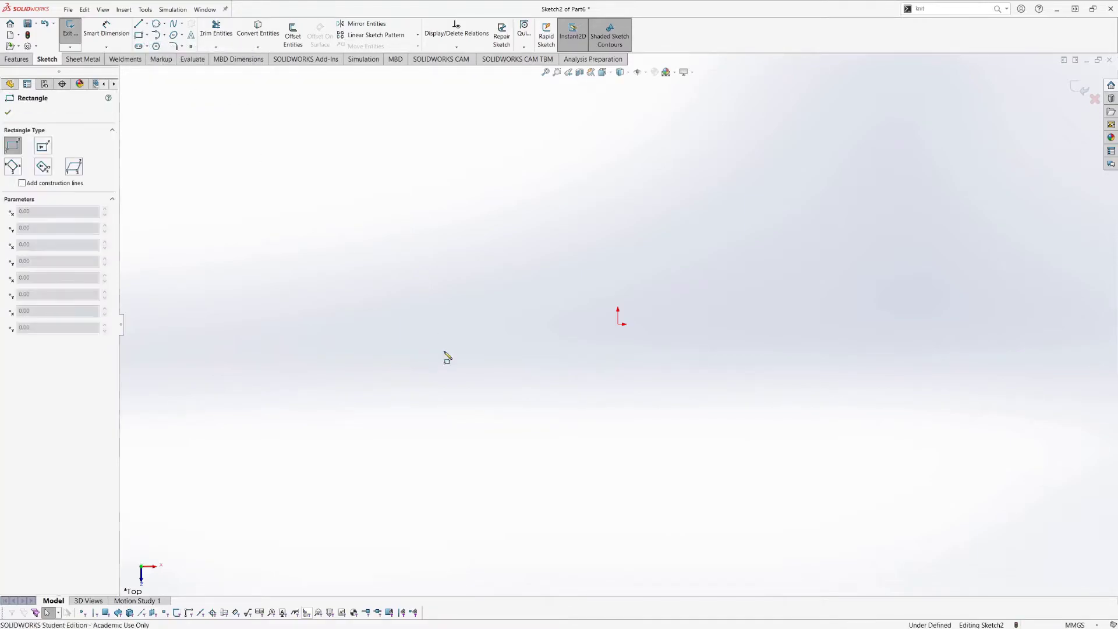
drag(443, 351, 683, 246)
click(765, 177)
key(Escape)
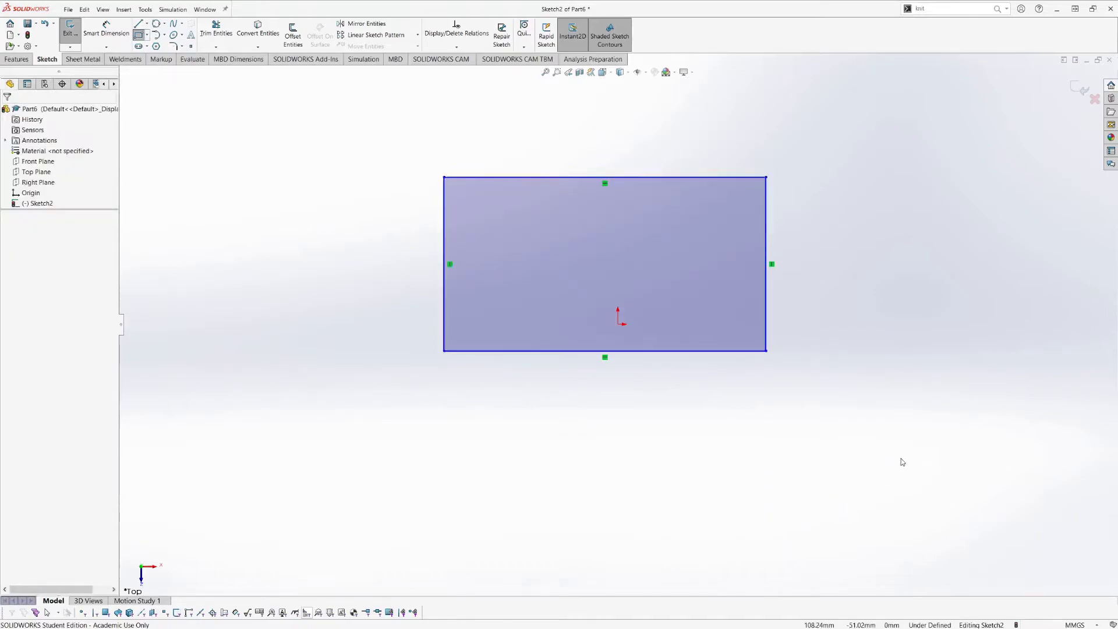
mouse_move(900, 460)
mouse_down()
mouse_move(344, 168)
mouse_move(354, 138)
mouse_up()
key(Delete)
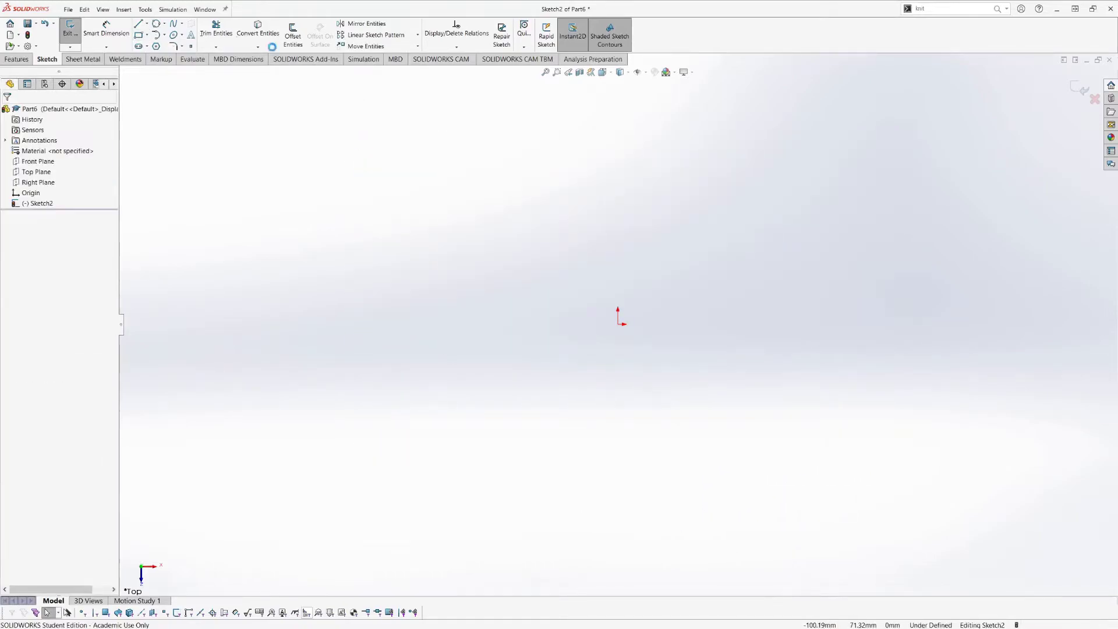
click(148, 36)
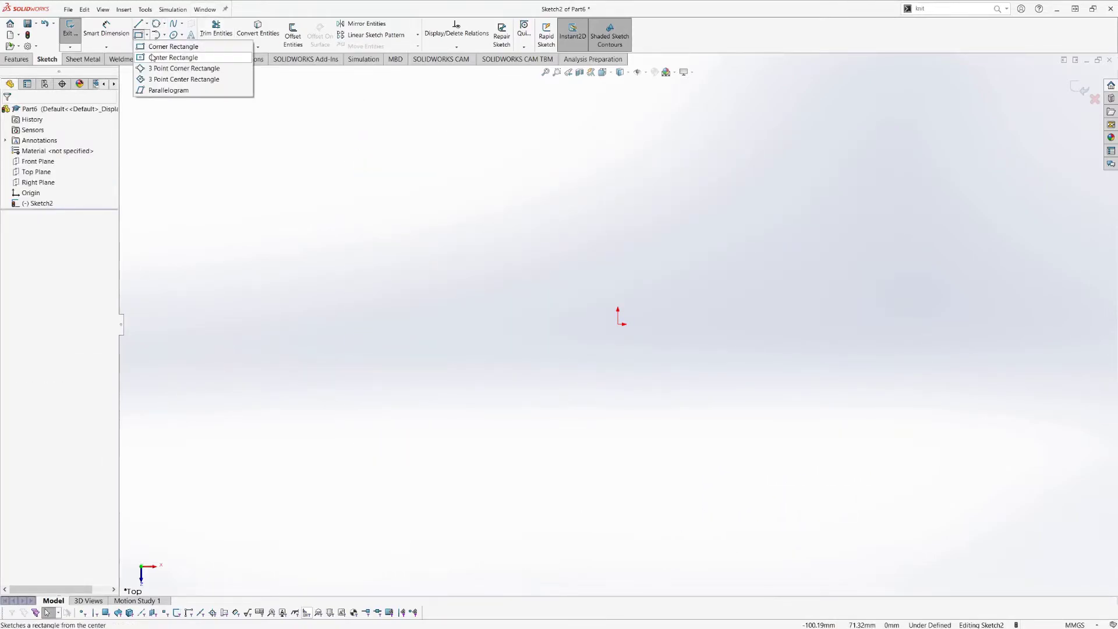
click(152, 57)
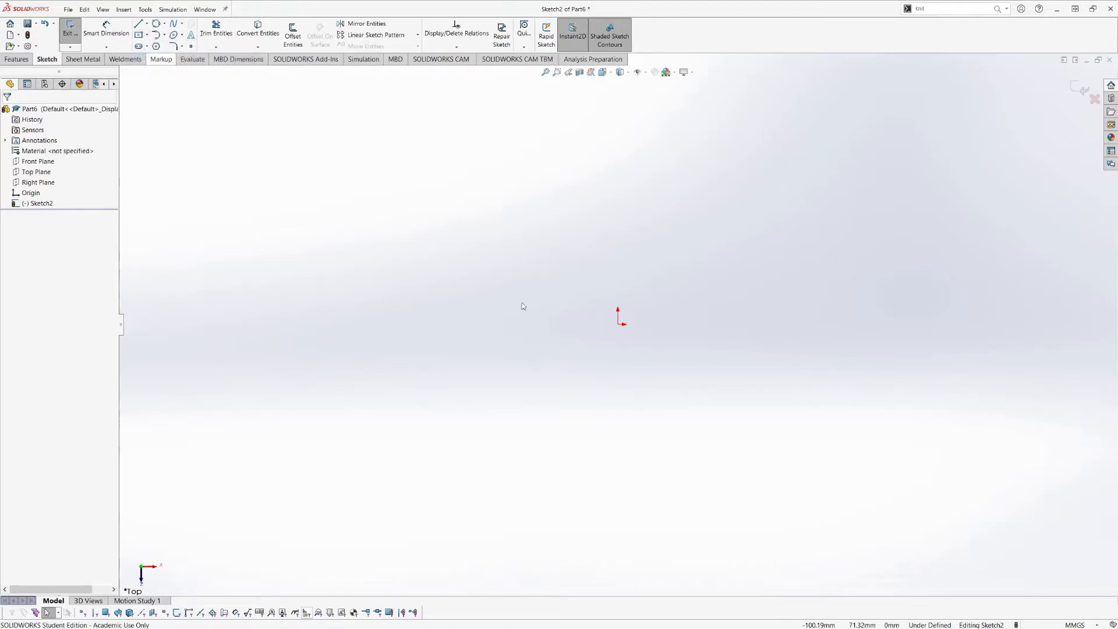
click(618, 324)
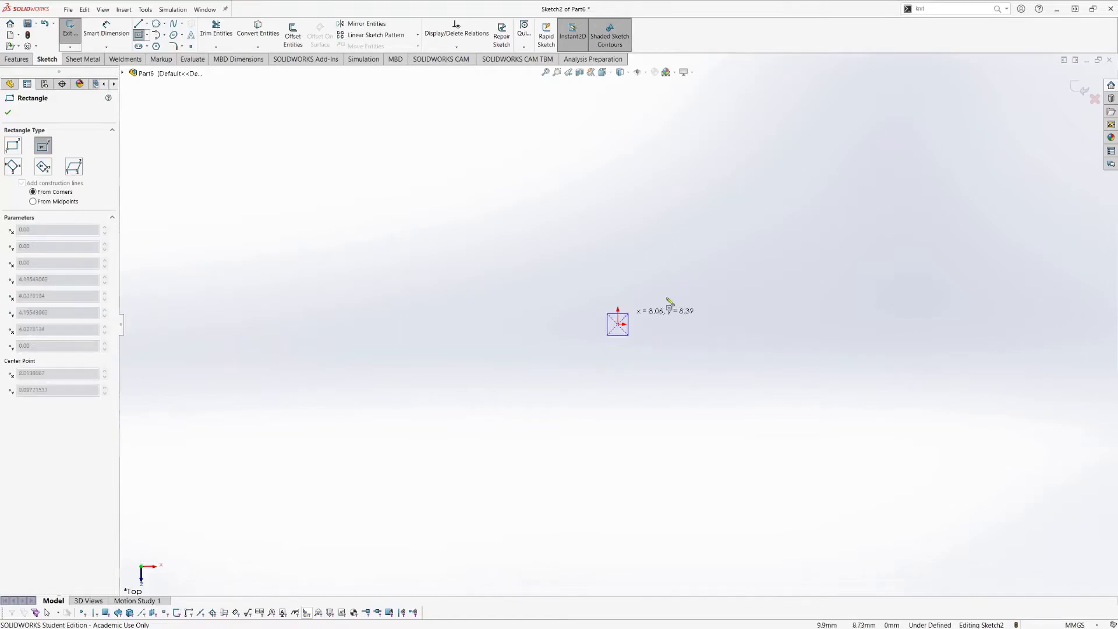
click(857, 163)
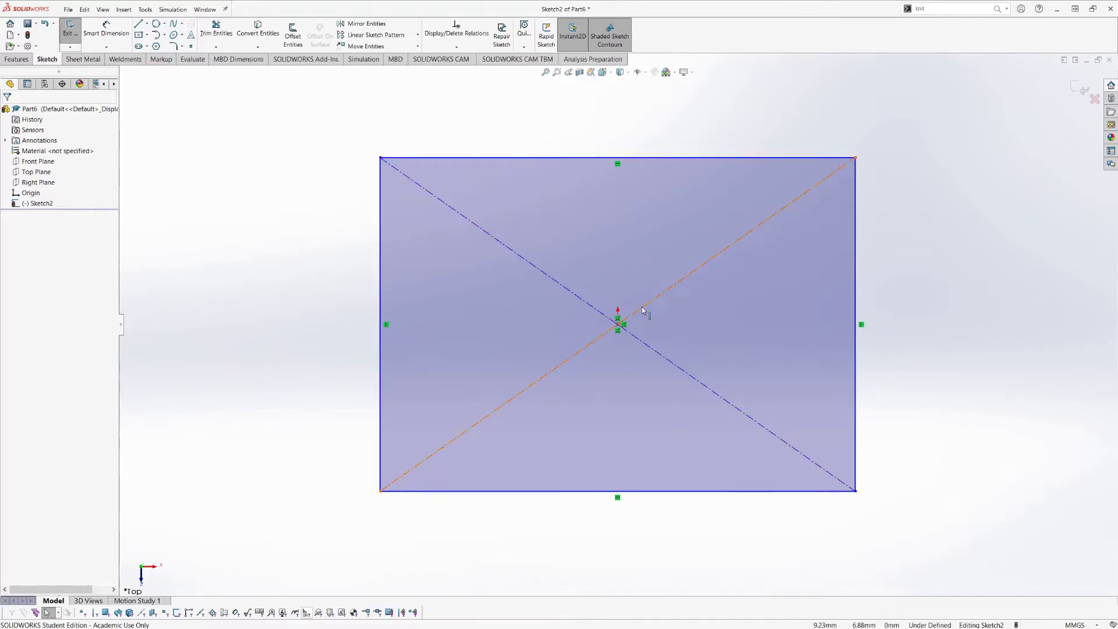
mouse_move(959, 554)
mouse_down()
mouse_move(347, 182)
mouse_move(286, 86)
mouse_up()
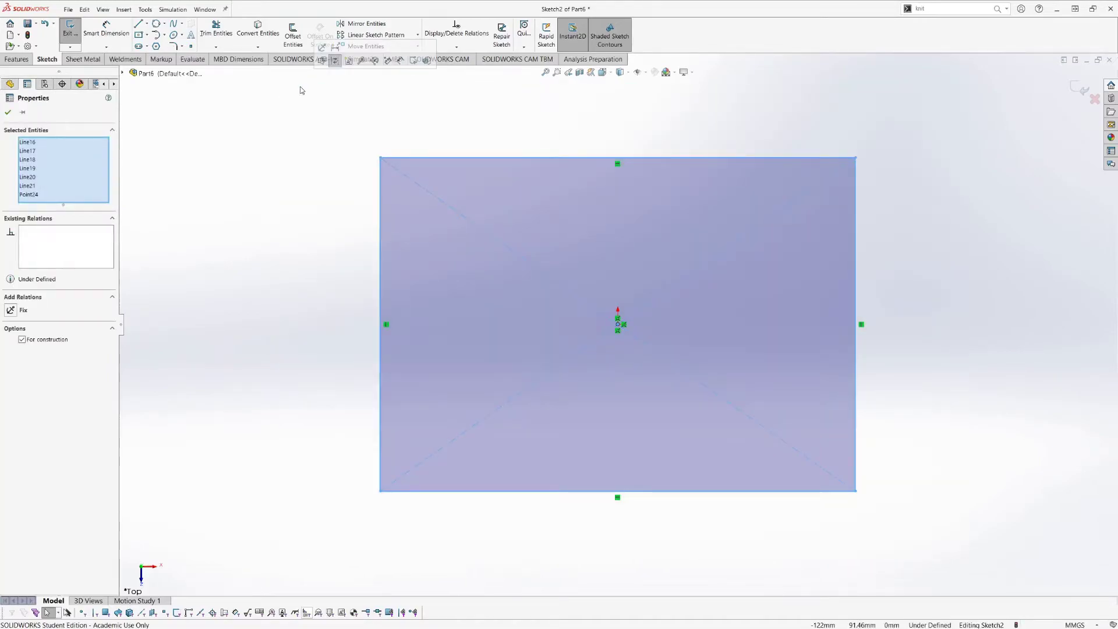
key(Delete)
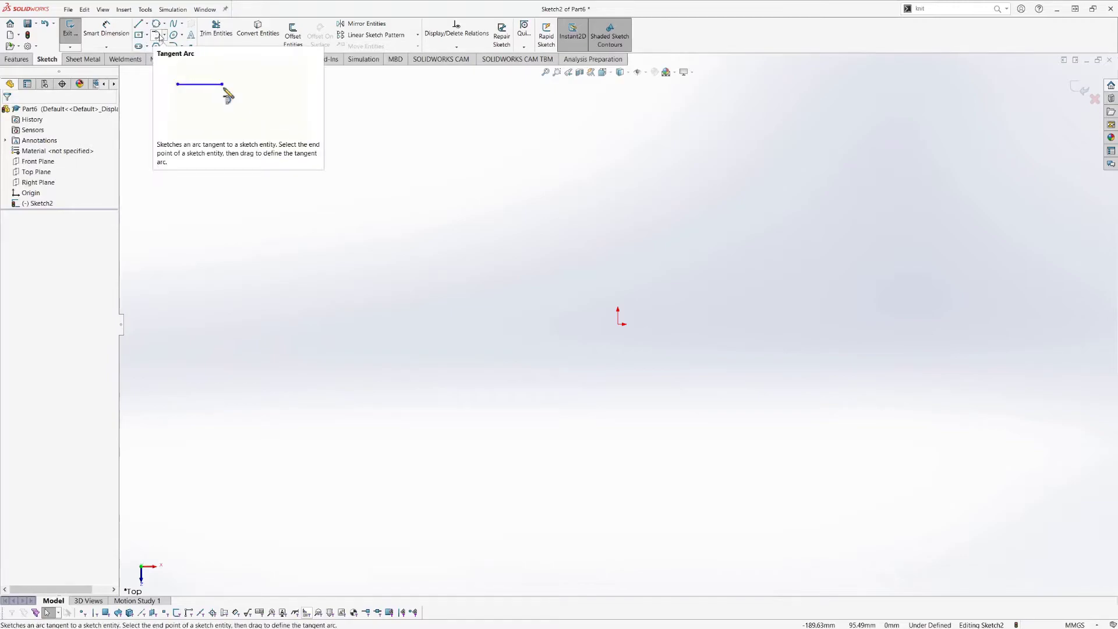
Draw the bottom, right and top lines of an open rectangle from the origin; cancel a tangent arc
click(139, 23)
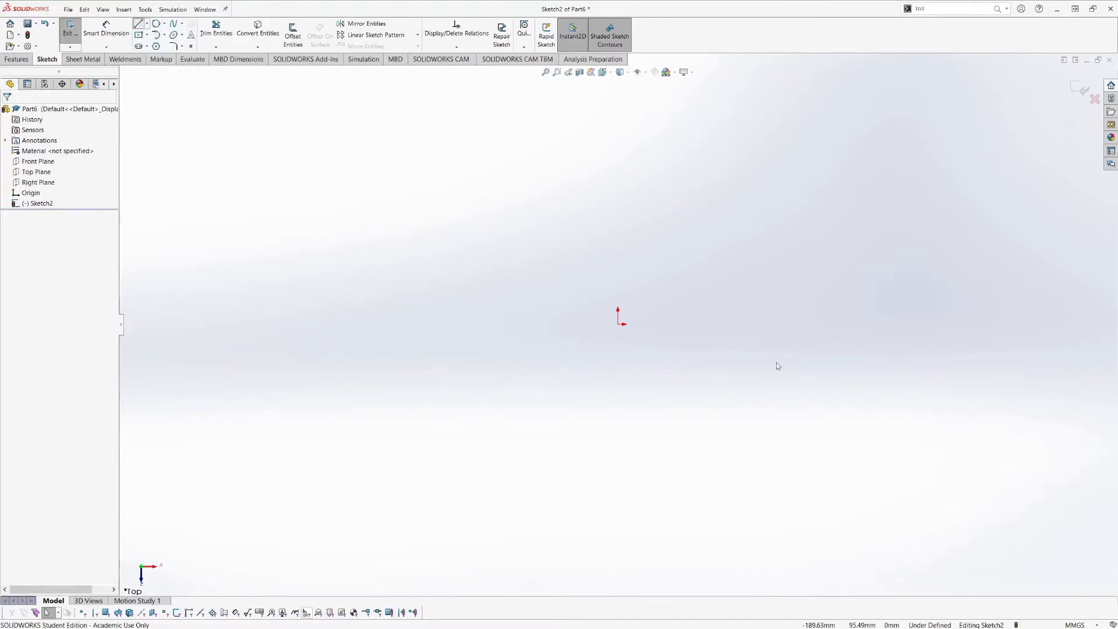
click(620, 324)
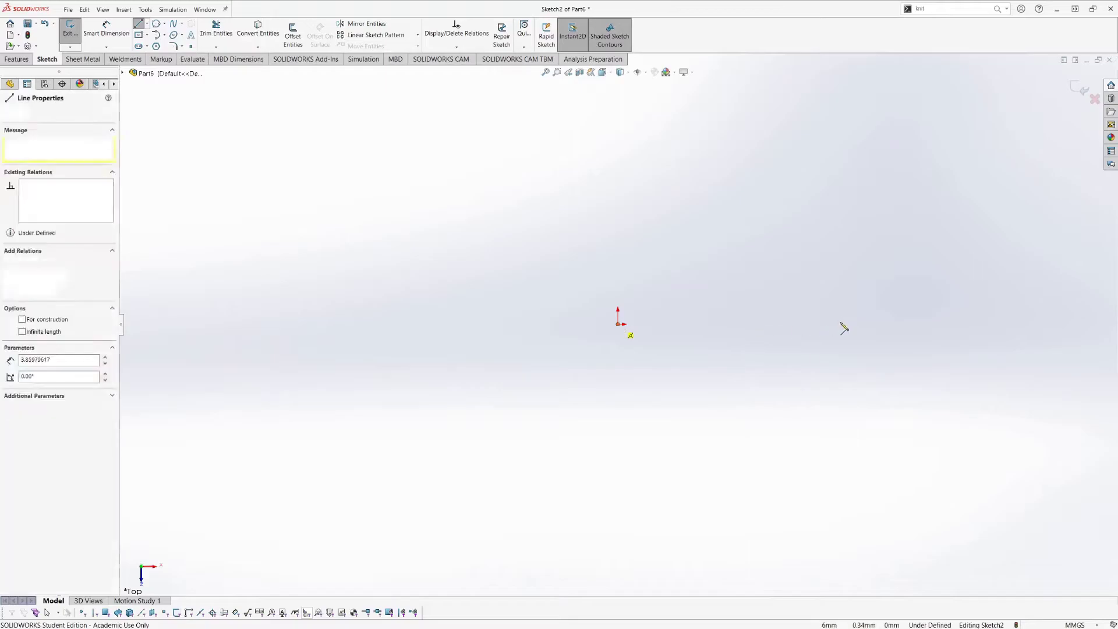
click(838, 325)
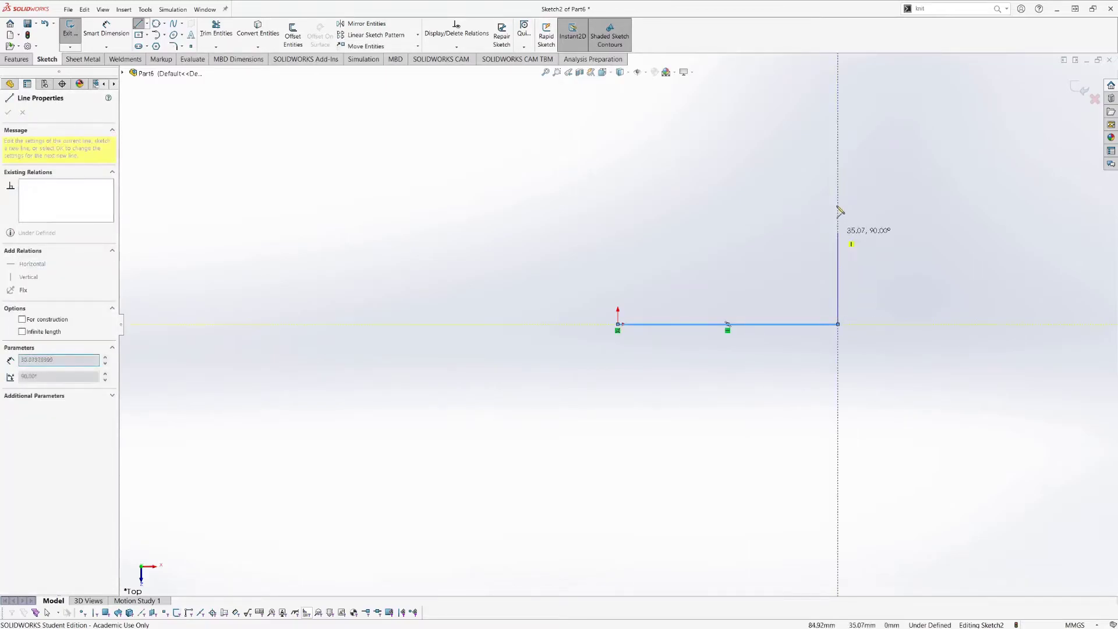
click(838, 195)
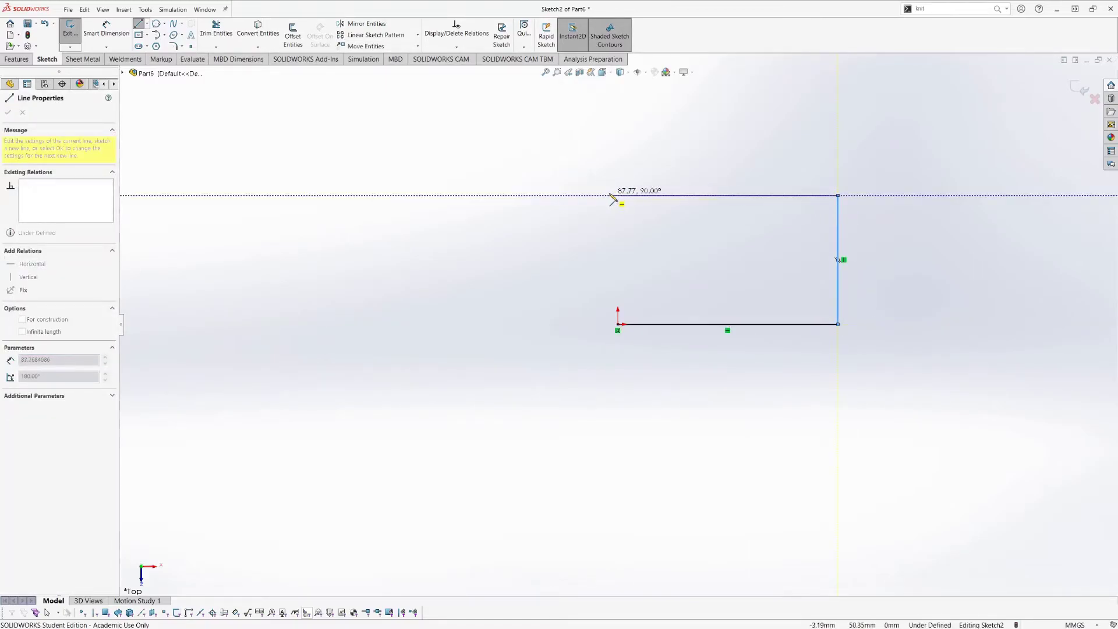
click(610, 195)
key(Escape)
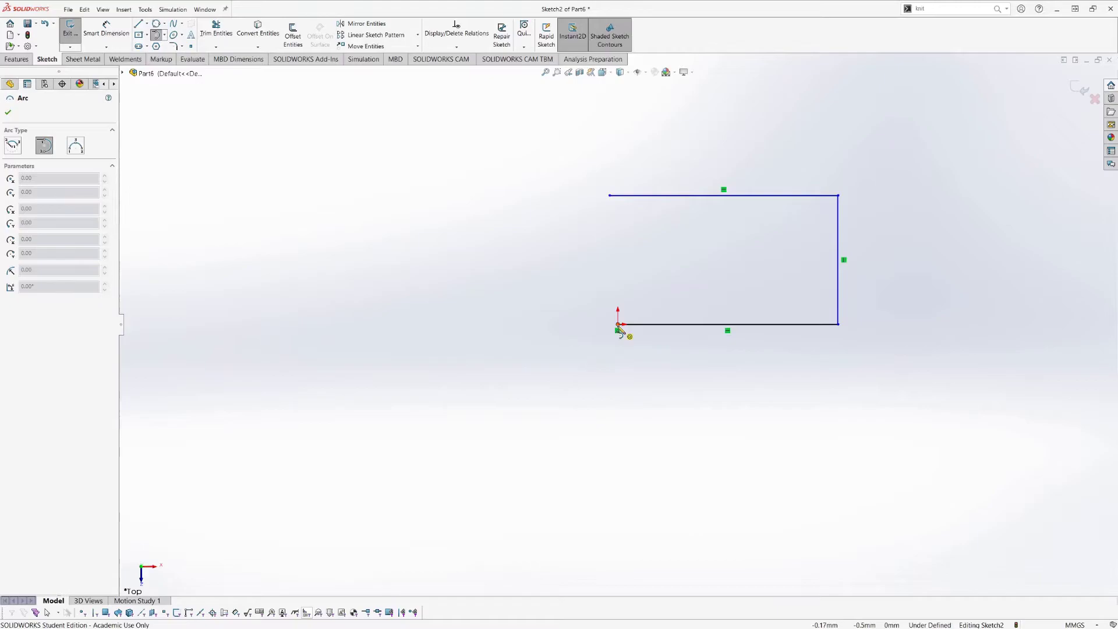
click(618, 325)
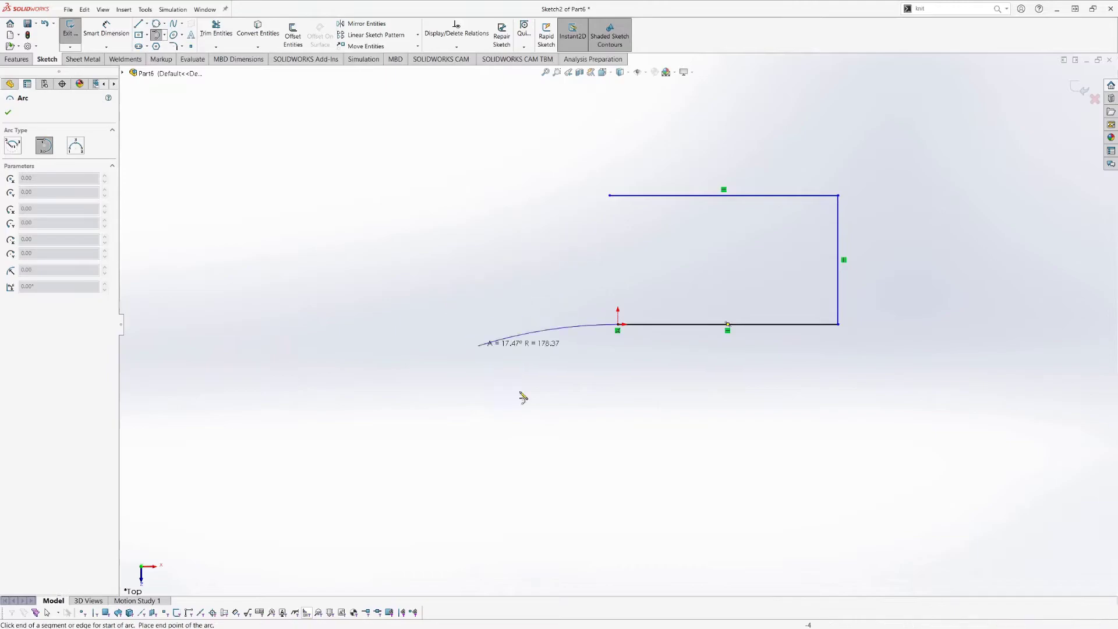
key(Escape)
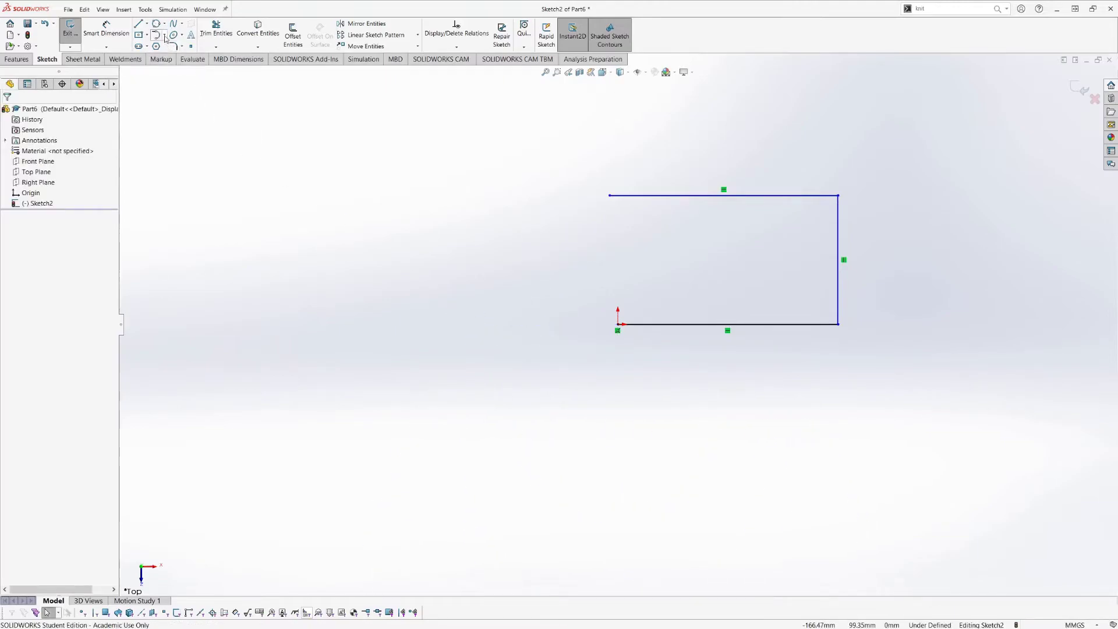
click(165, 36)
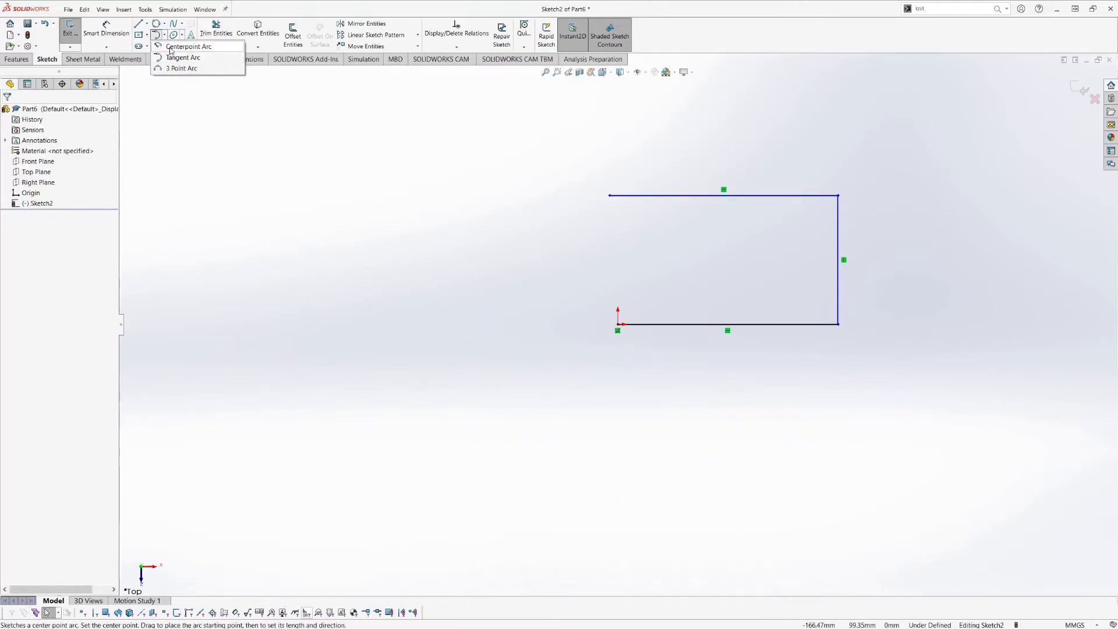
click(187, 46)
click(642, 246)
click(618, 324)
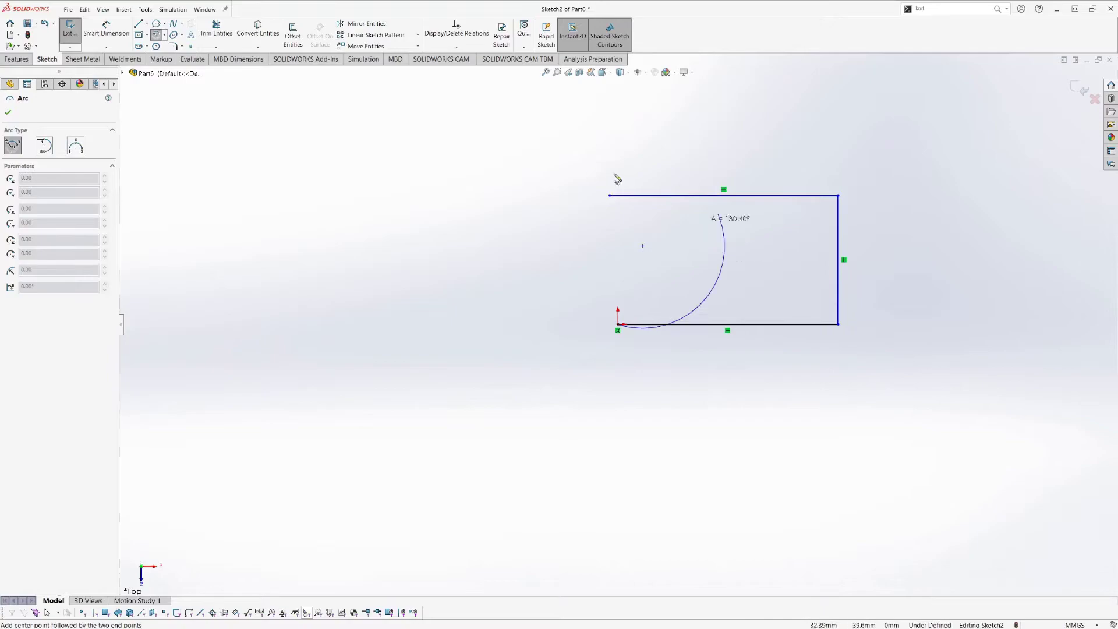
key(Escape)
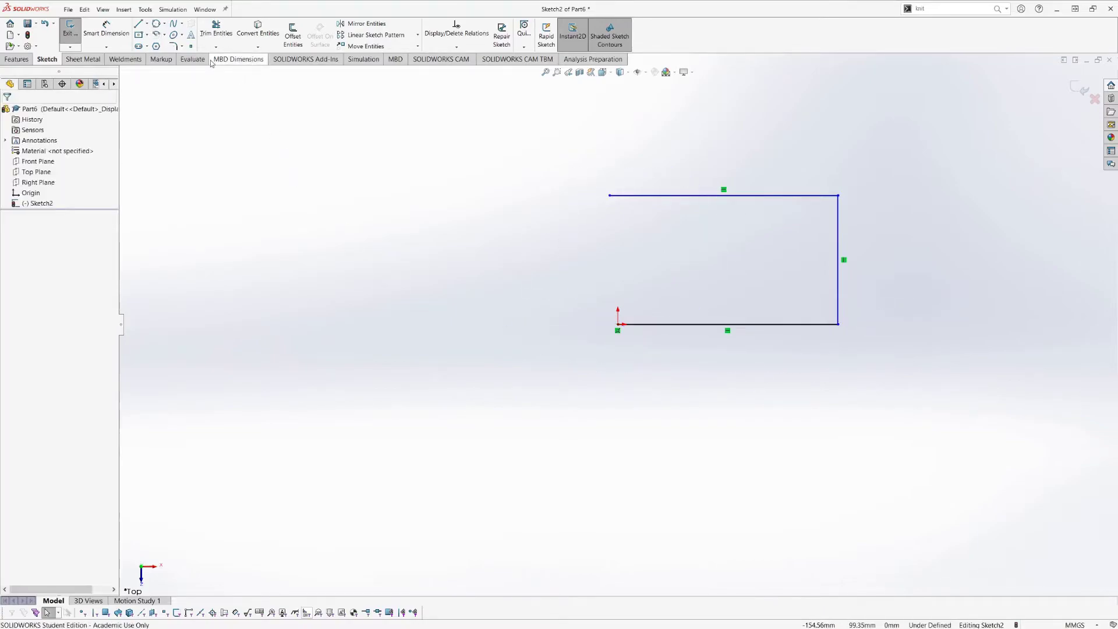
click(165, 36)
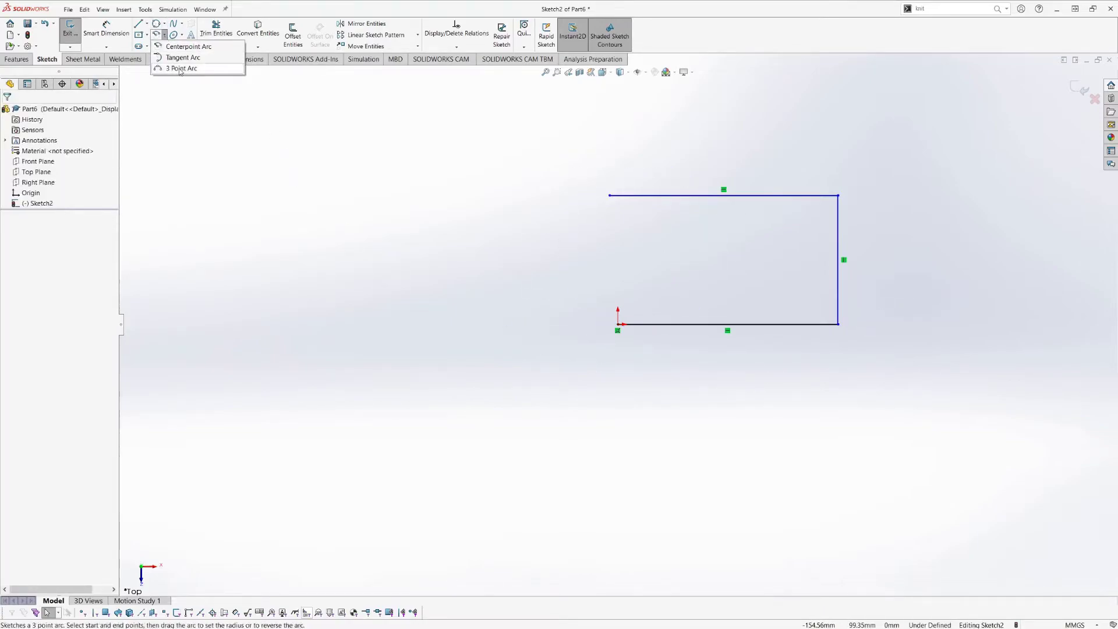
click(175, 69)
click(315, 337)
click(563, 358)
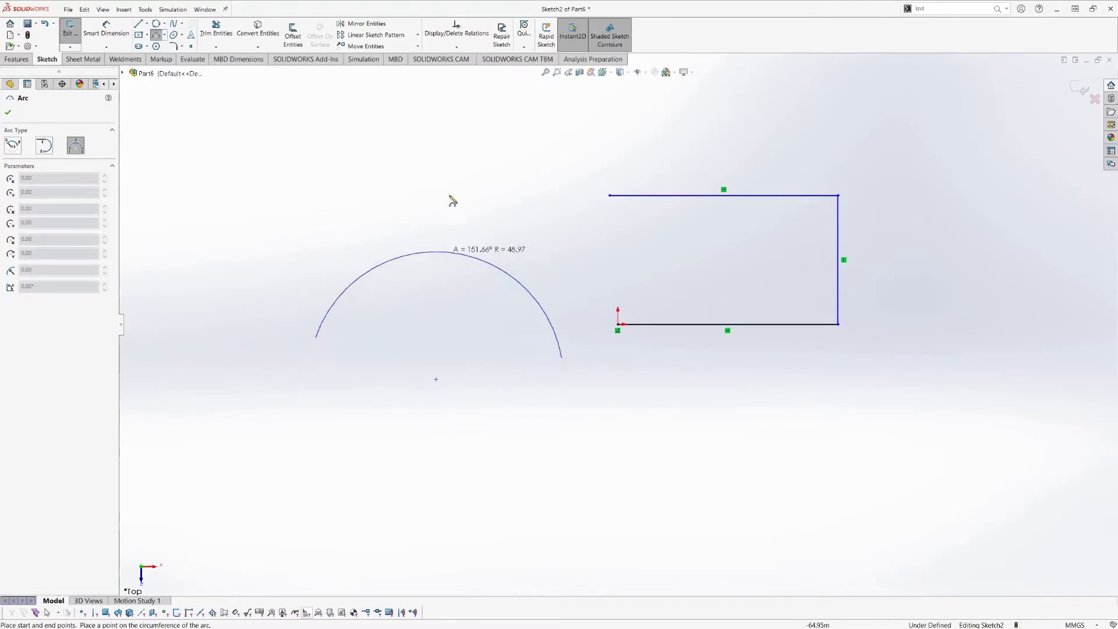
click(454, 390)
key(Escape)
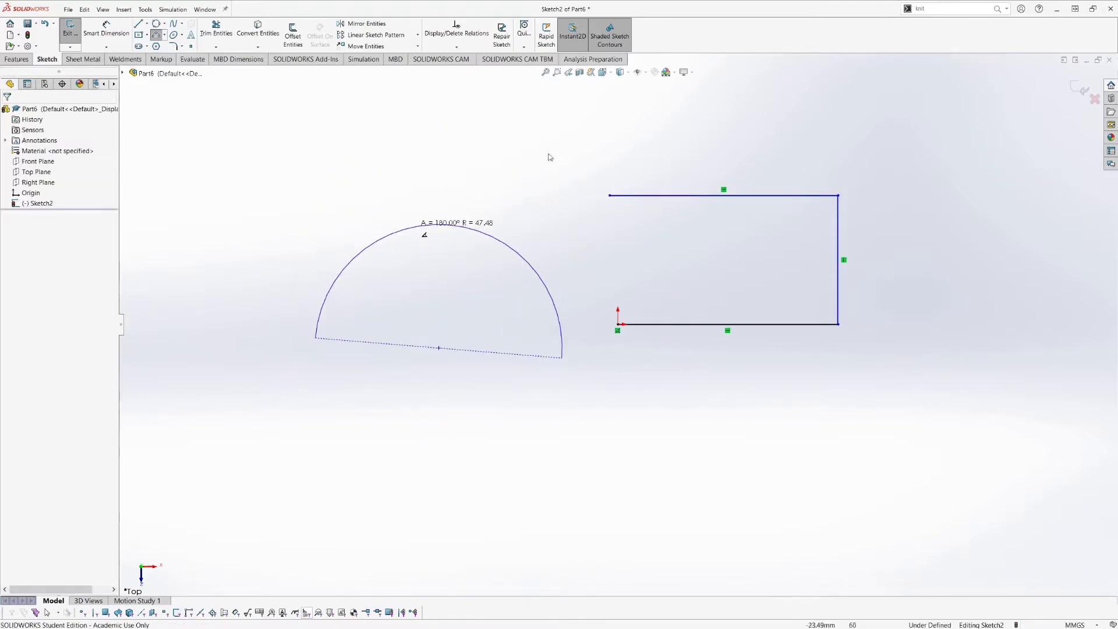
click(183, 36)
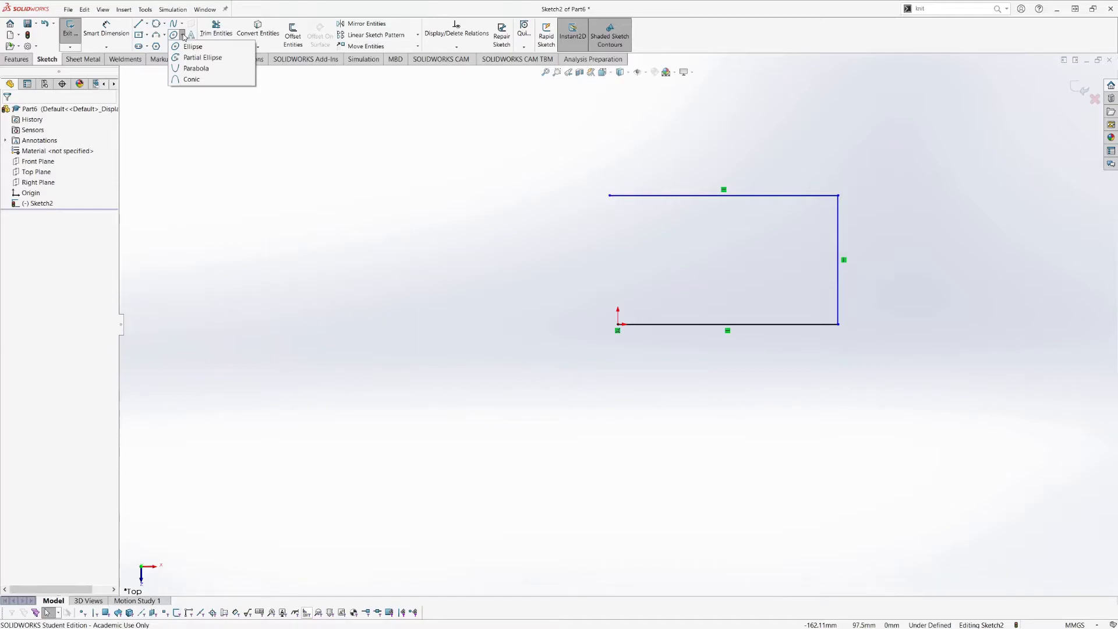
click(182, 36)
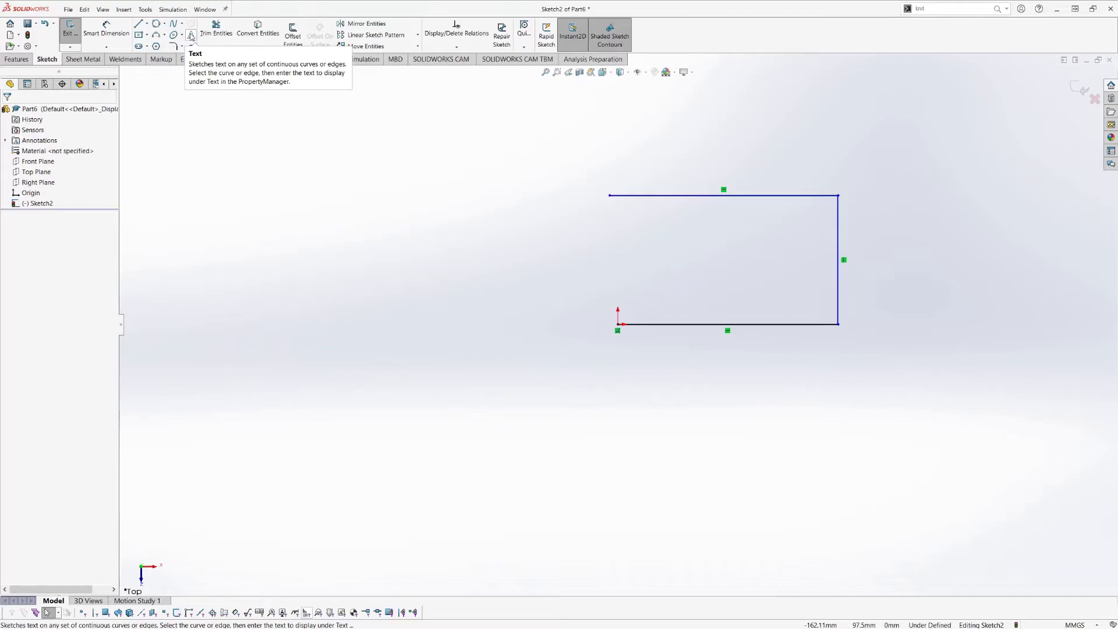
click(191, 36)
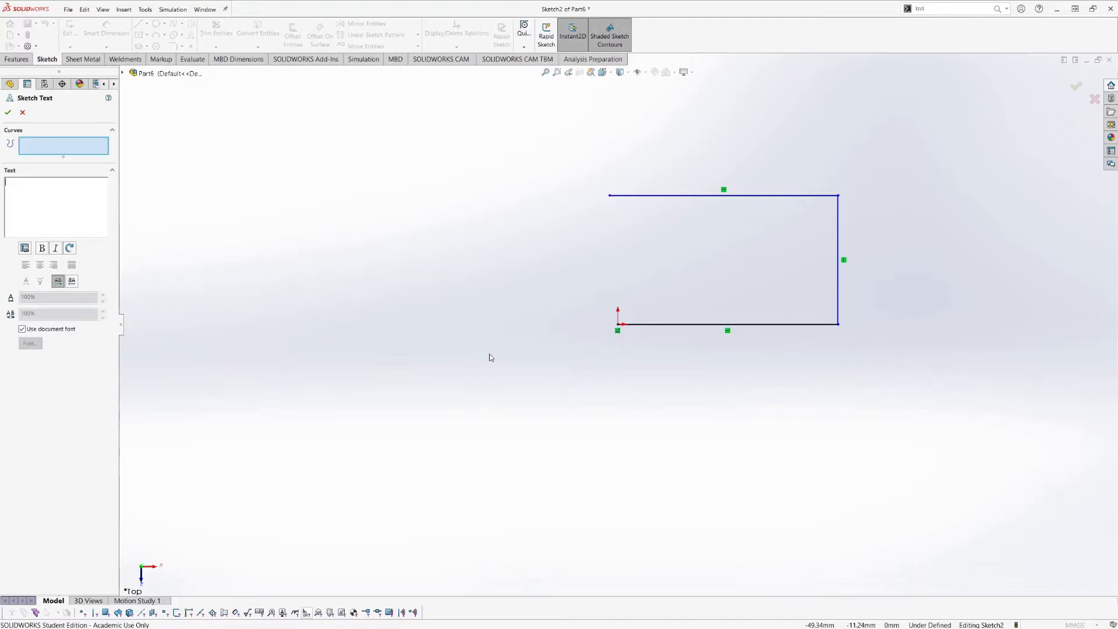
key(Escape)
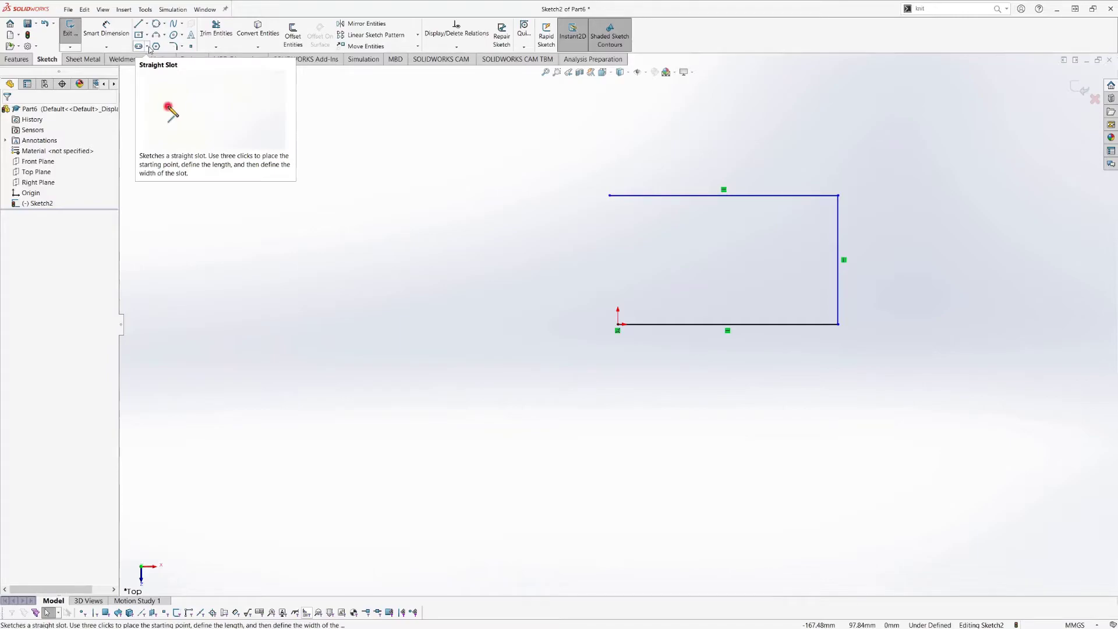
click(148, 47)
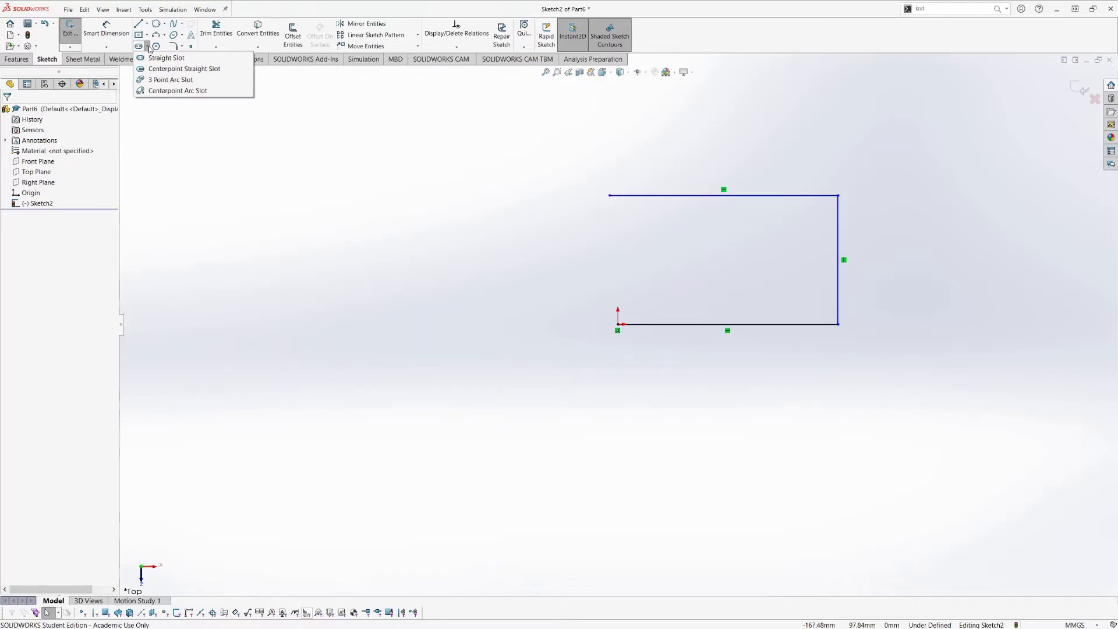
click(149, 48)
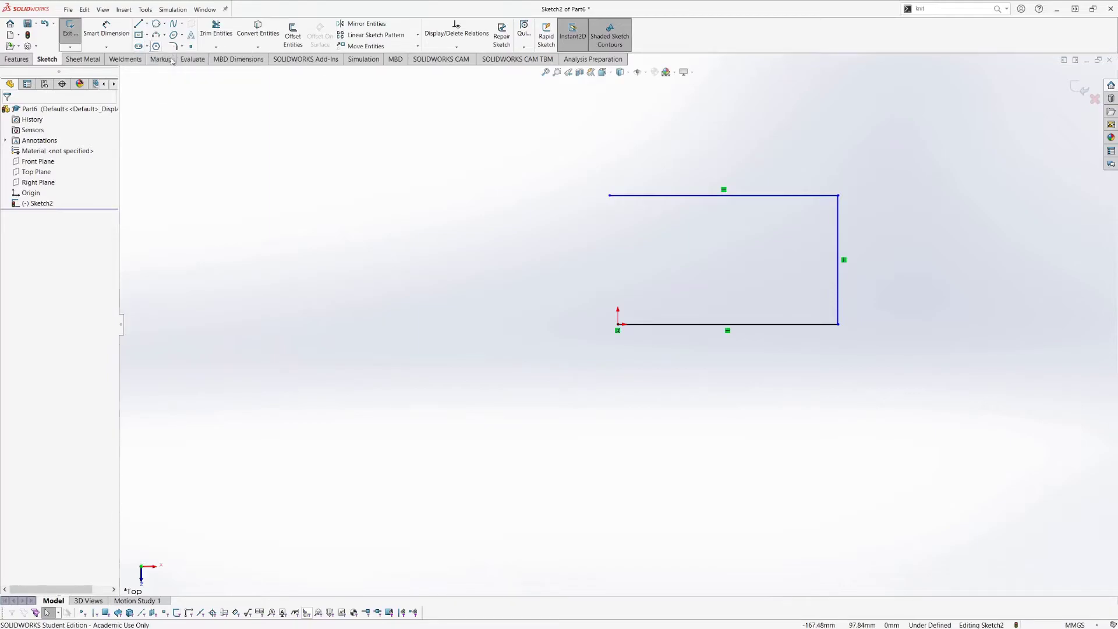
click(300, 269)
click(503, 270)
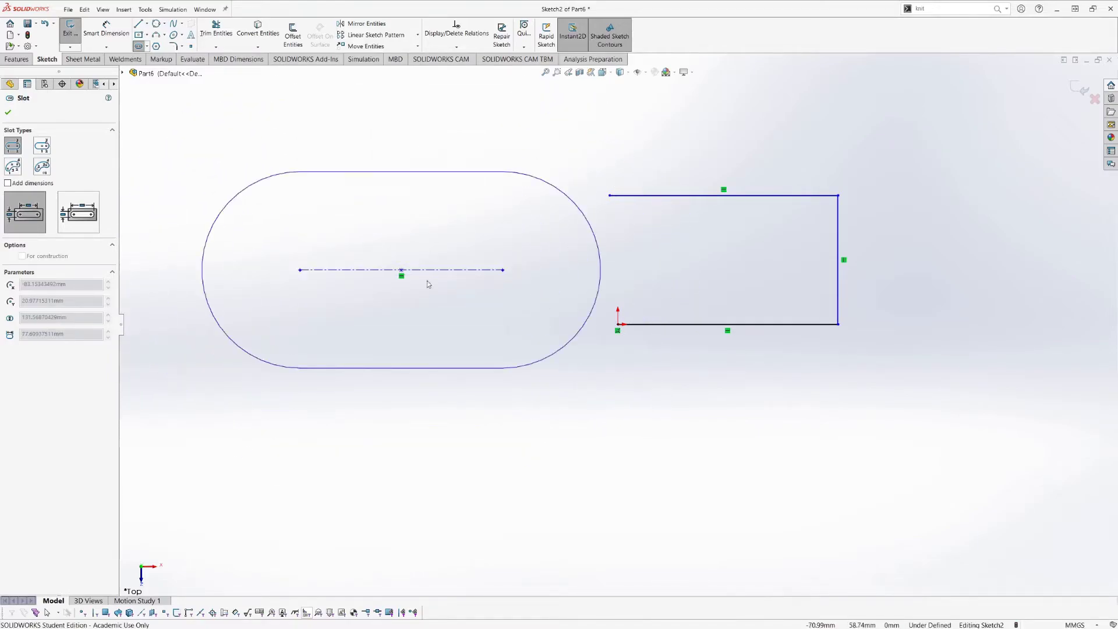
key(Escape)
click(147, 47)
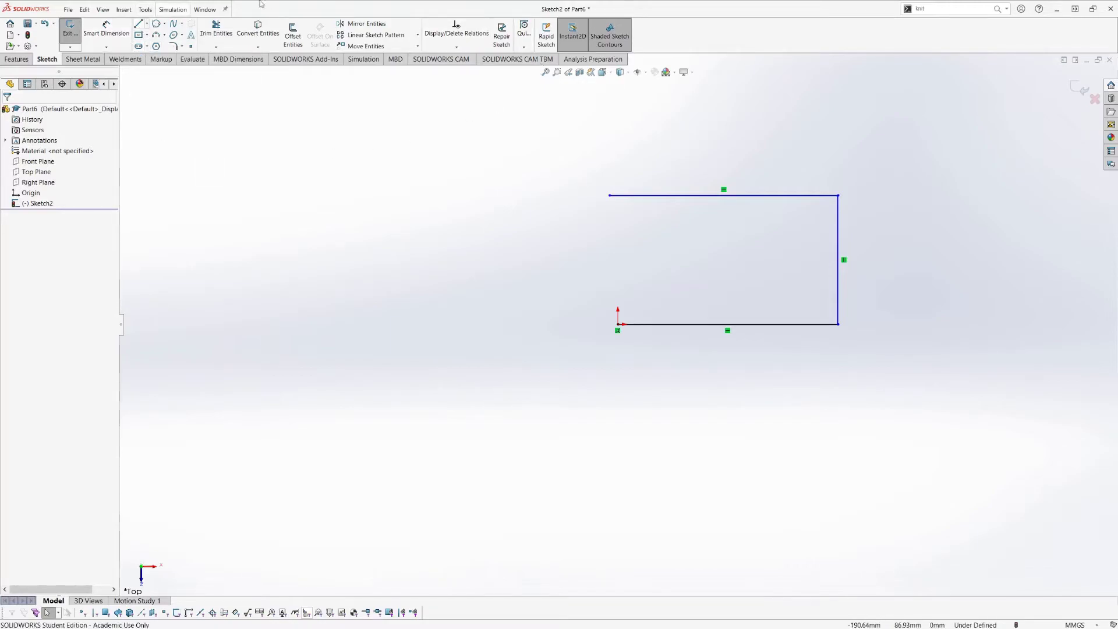
click(147, 46)
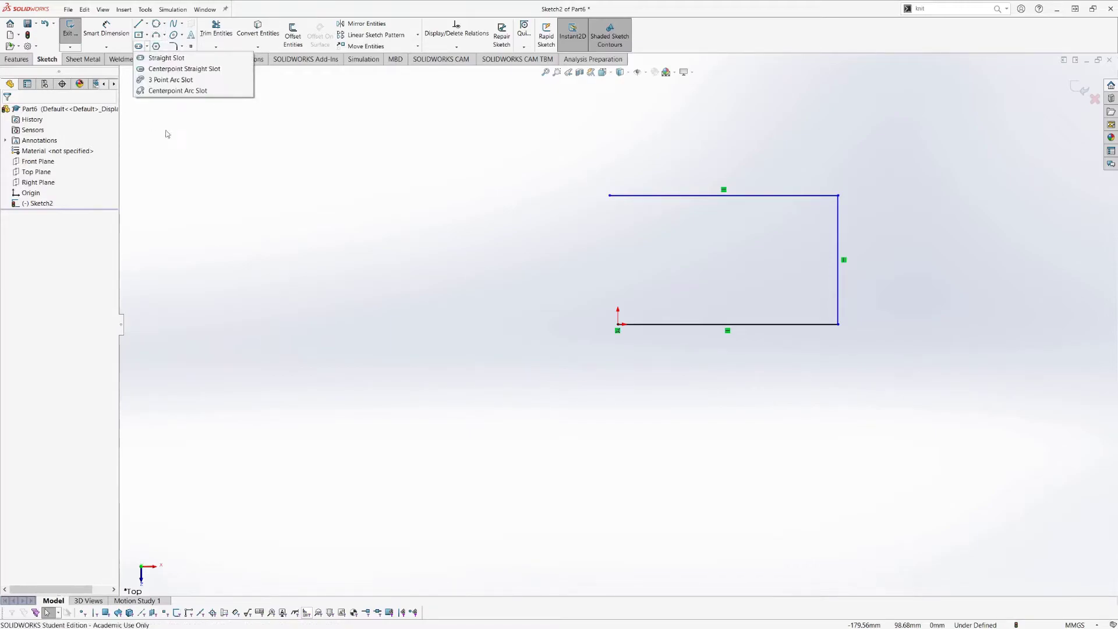
Draw a trial five-sided polygon and a larger second polygon, then box-select all entities
click(157, 47)
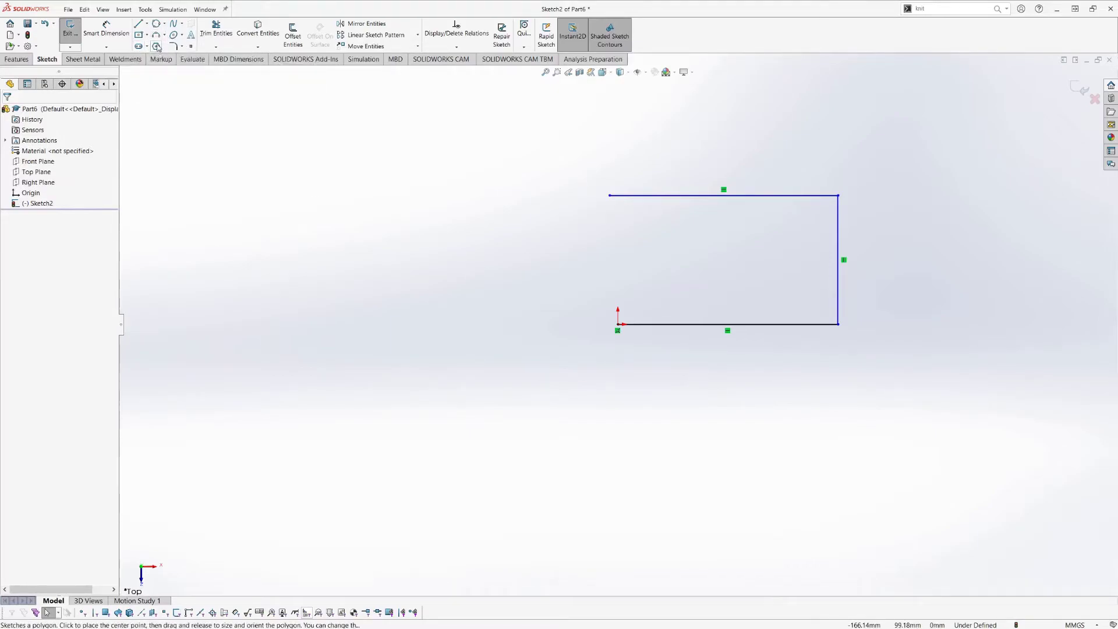
click(415, 300)
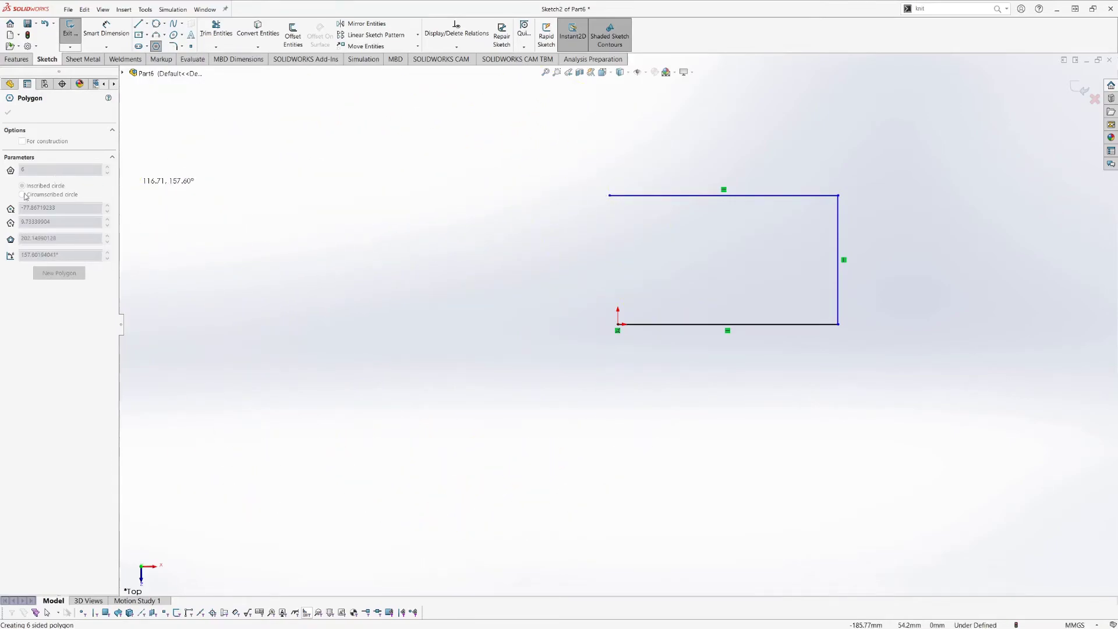
click(308, 250)
click(36, 171)
text(10)
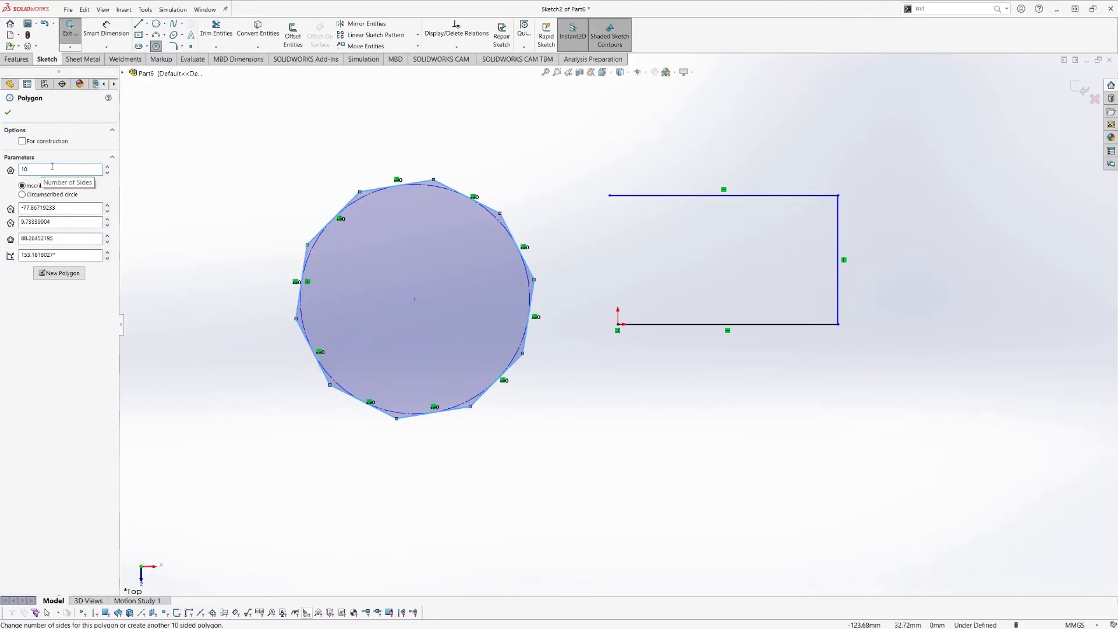
text(5)
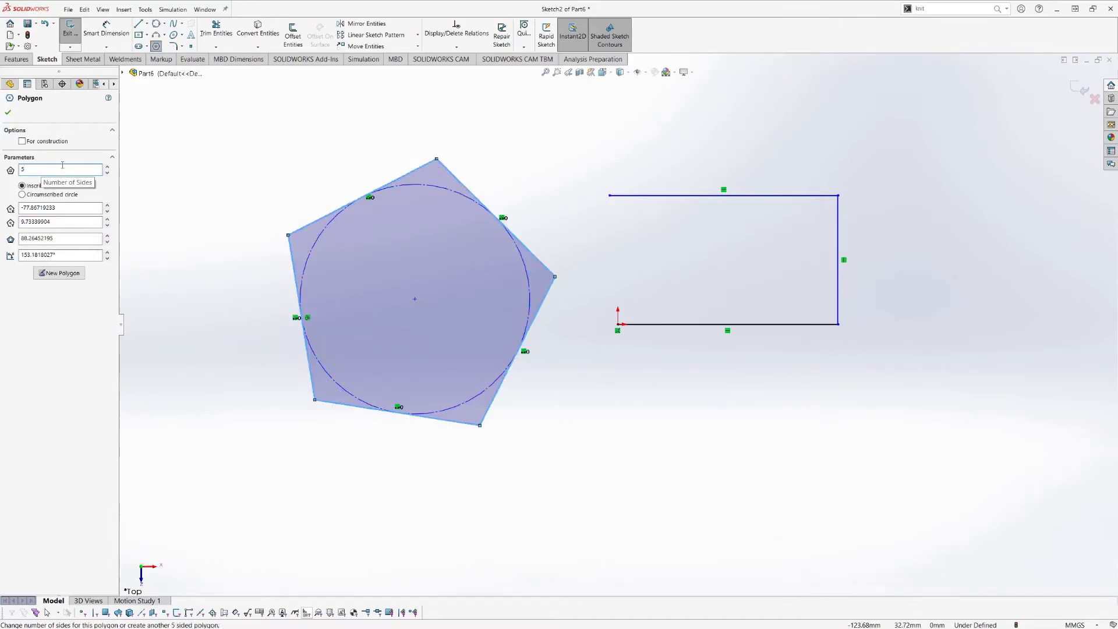
click(8, 116)
click(281, 166)
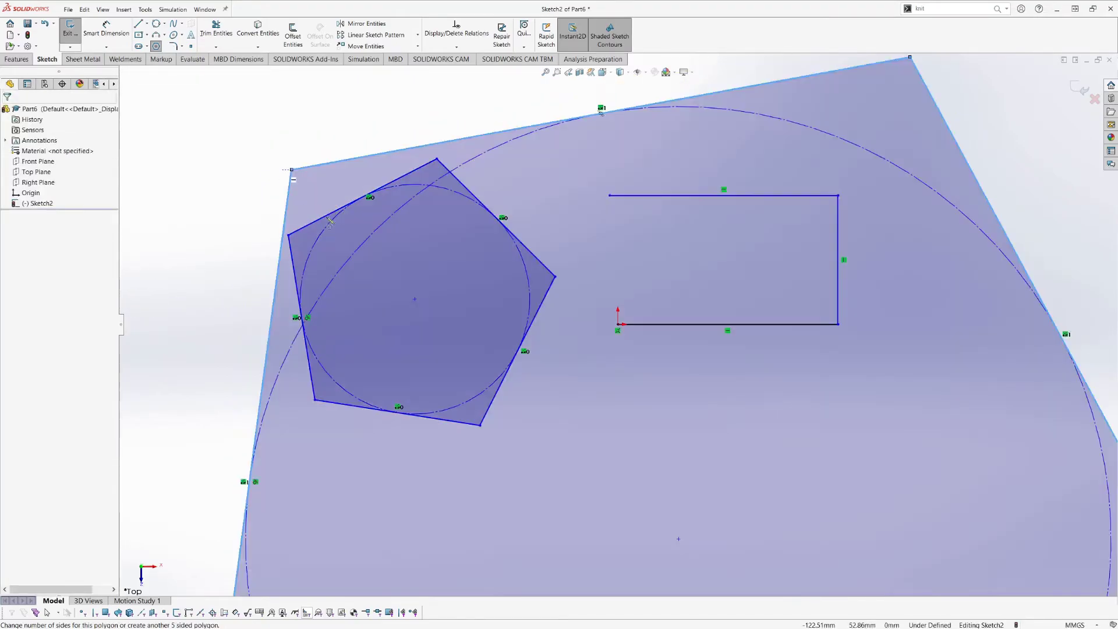
scroll(432, 331, down, 2)
scroll(618, 324, up, 8)
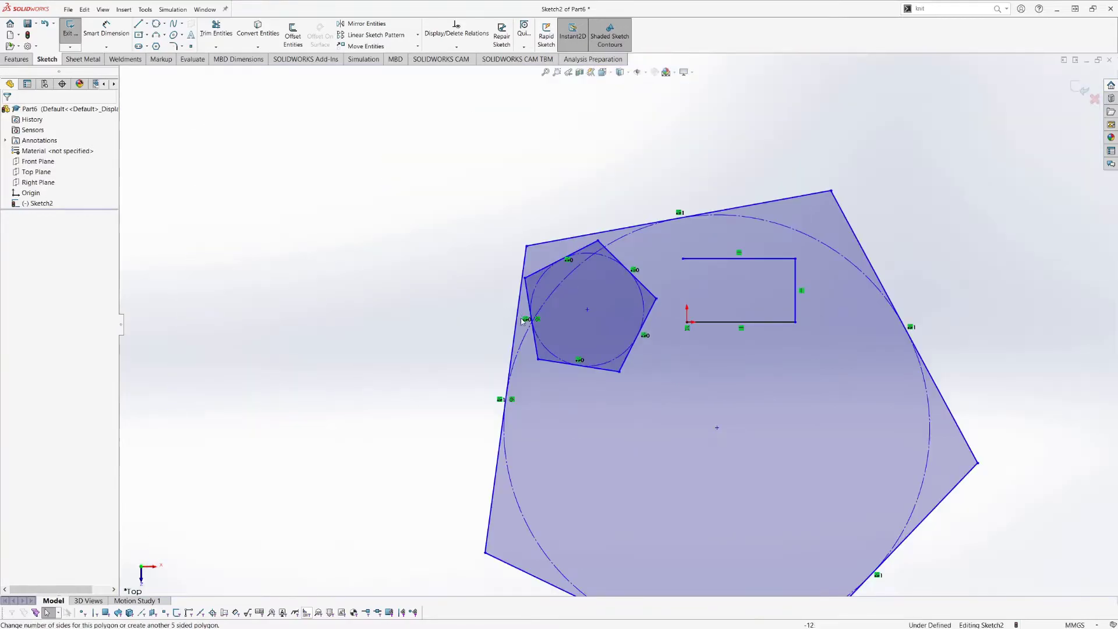
drag(459, 215, 879, 518)
Delete the selected entities and draw a center rectangle on the origin
key(Delete)
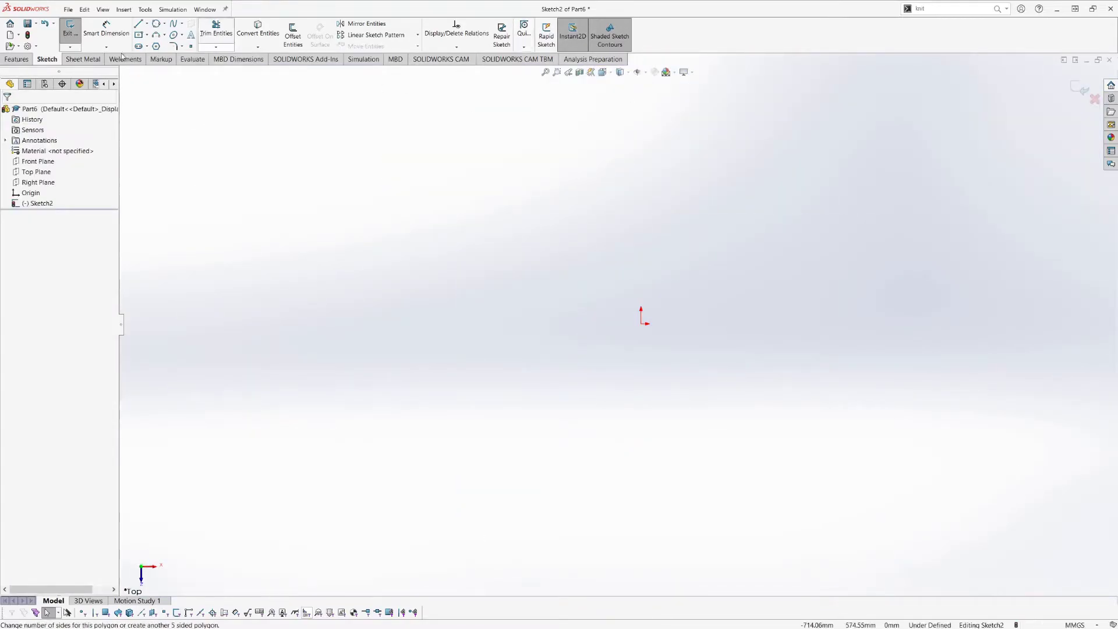
click(140, 36)
mouse_move(641, 325)
mouse_down()
mouse_move(758, 230)
mouse_move(806, 236)
mouse_up()
key(Escape)
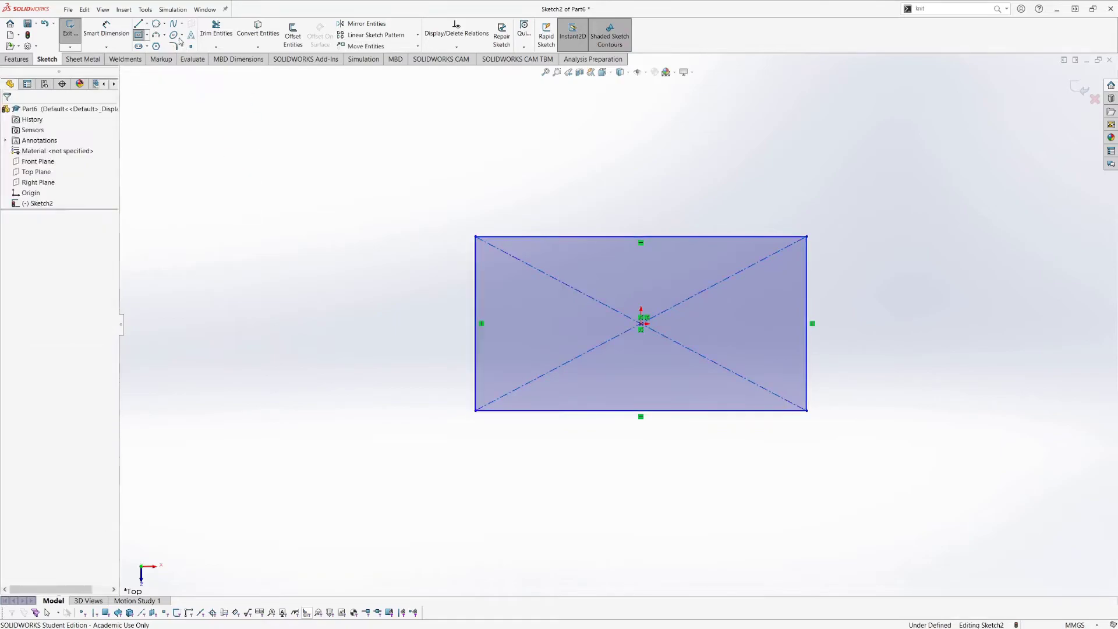
Round the rectangle's top-left corner with a 10 mm sketch fillet
click(173, 46)
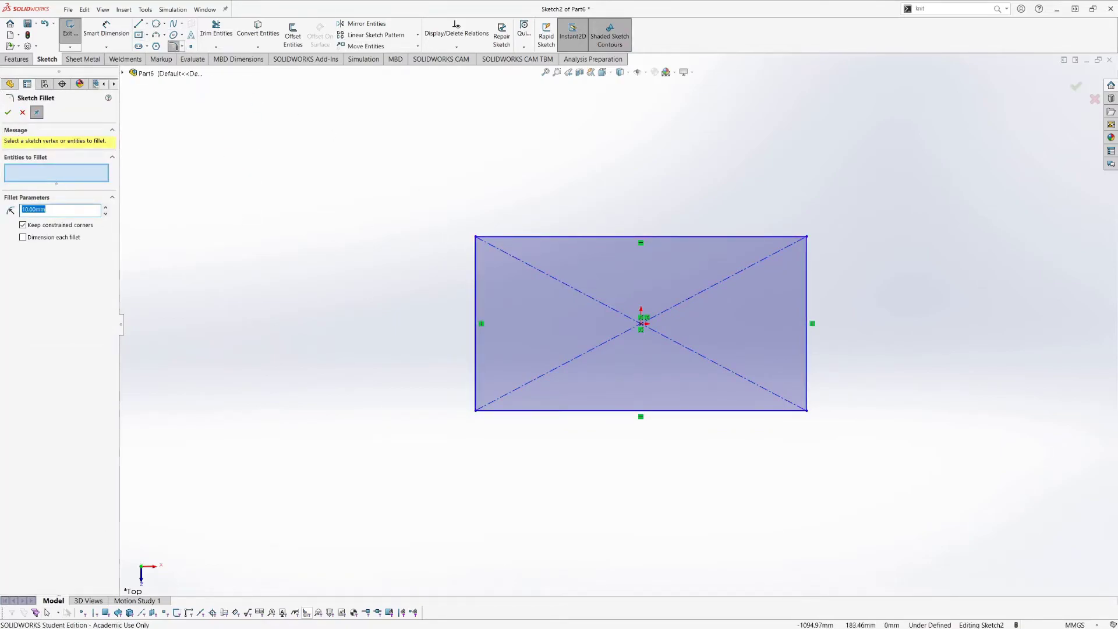
click(476, 285)
click(516, 237)
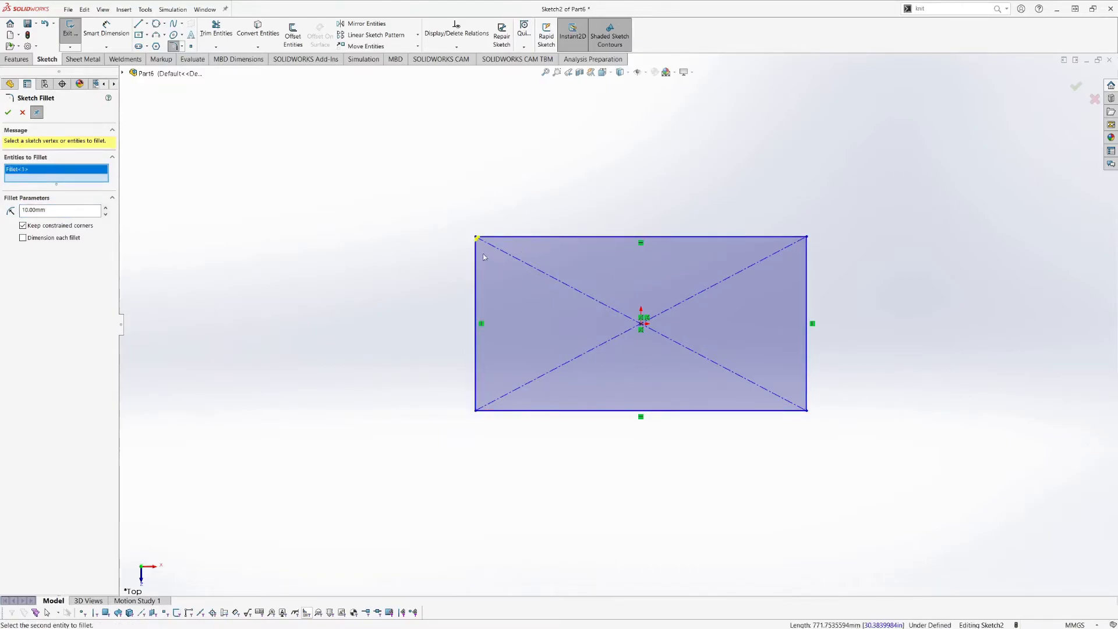
ctrl+middle_drag(484, 240, 556, 286)
scroll(576, 298, down, 15)
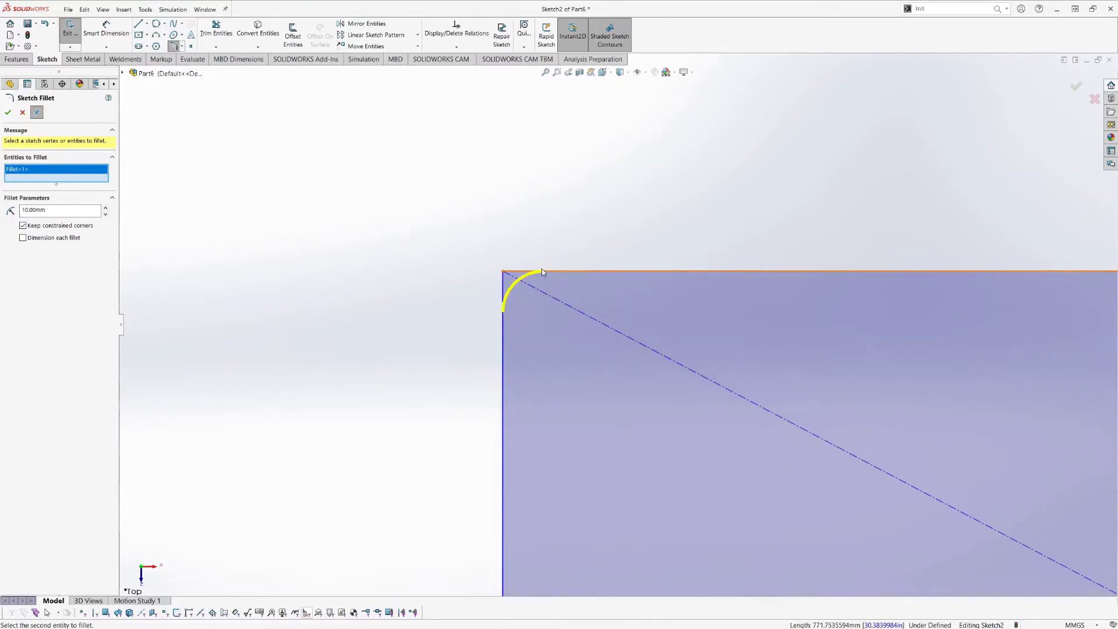
click(7, 113)
scroll(643, 326, up, 8)
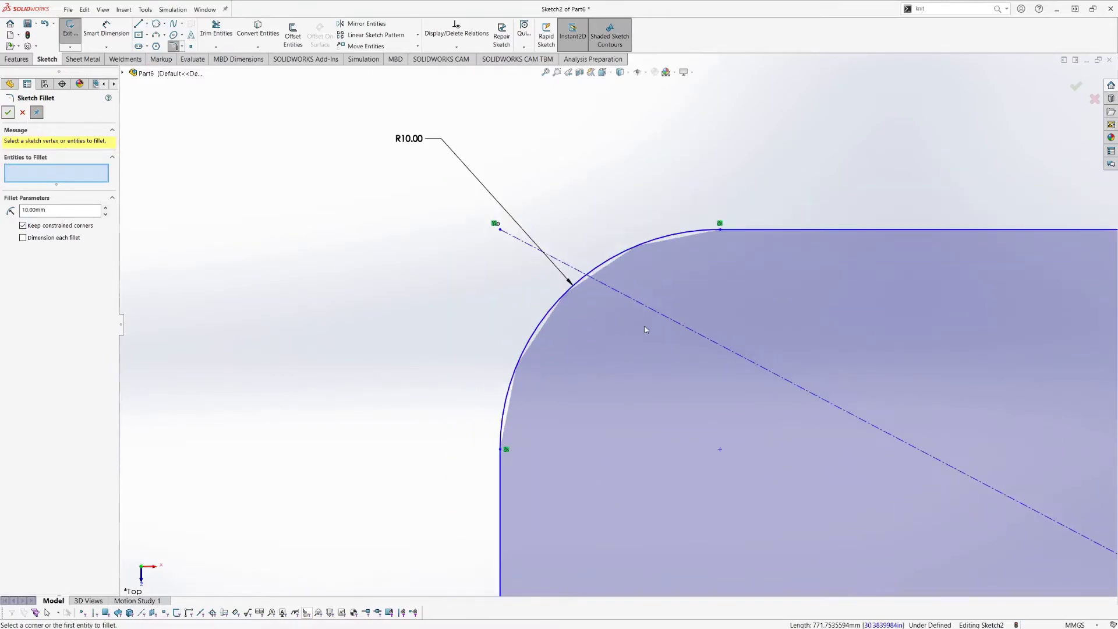
Chamfer the rectangle's top-right corner by 10 mm
click(182, 47)
click(192, 56)
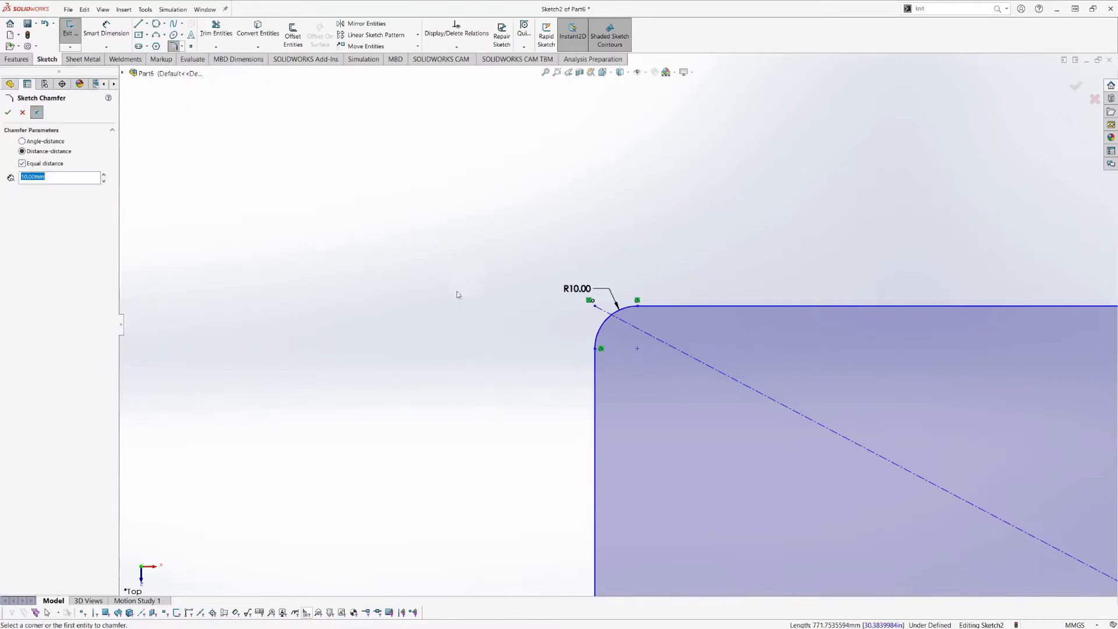
scroll(473, 298, up, 10)
scroll(787, 323, down, 5)
scroll(787, 324, down, 3)
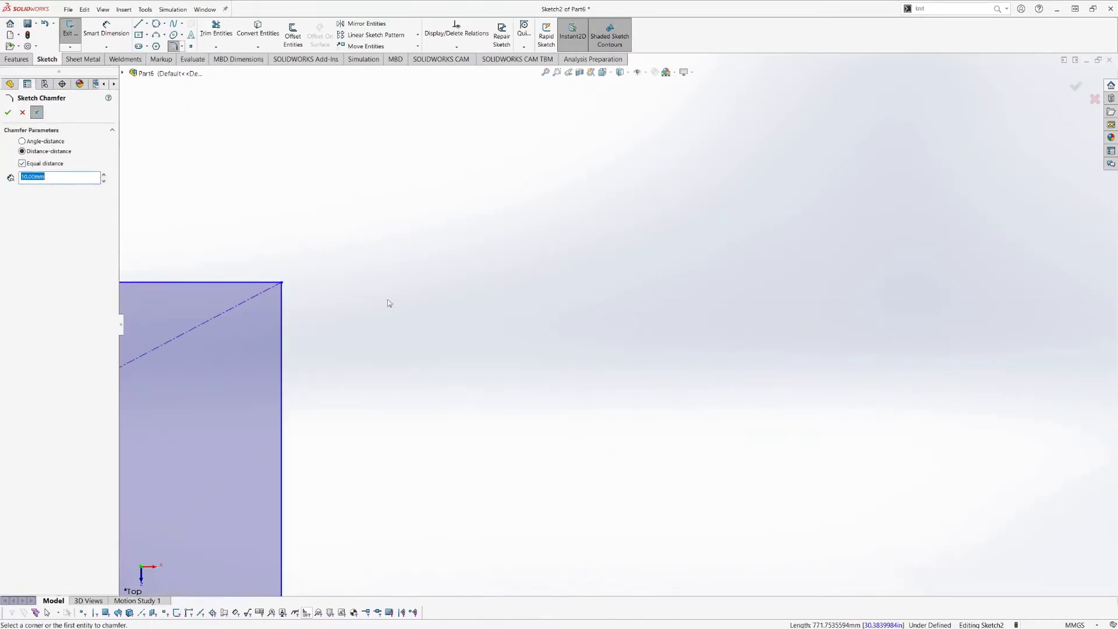
click(249, 282)
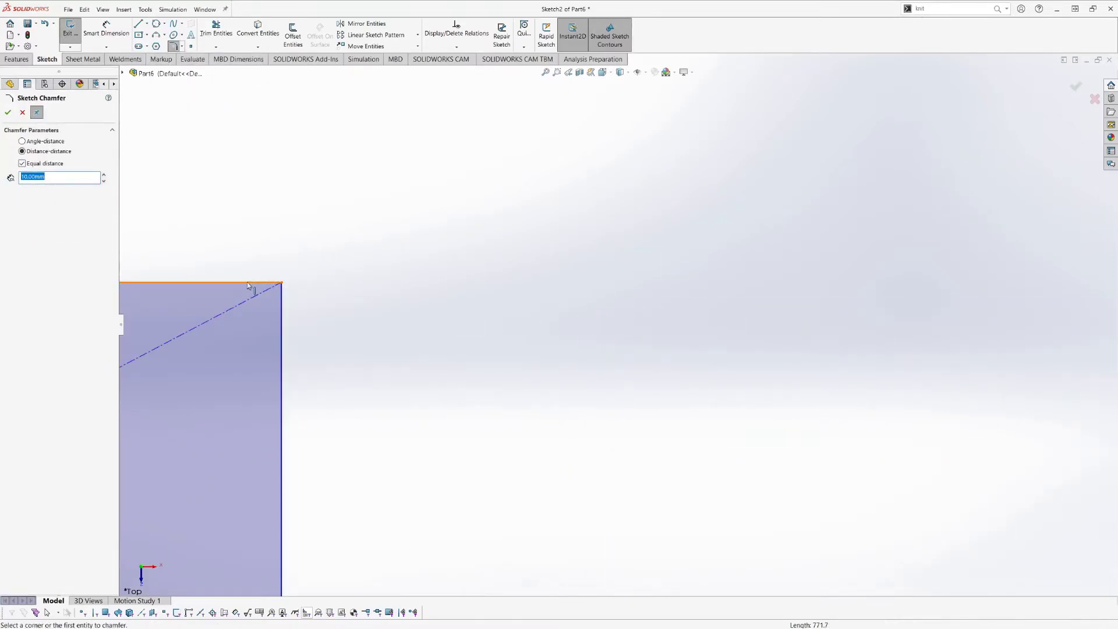
click(283, 341)
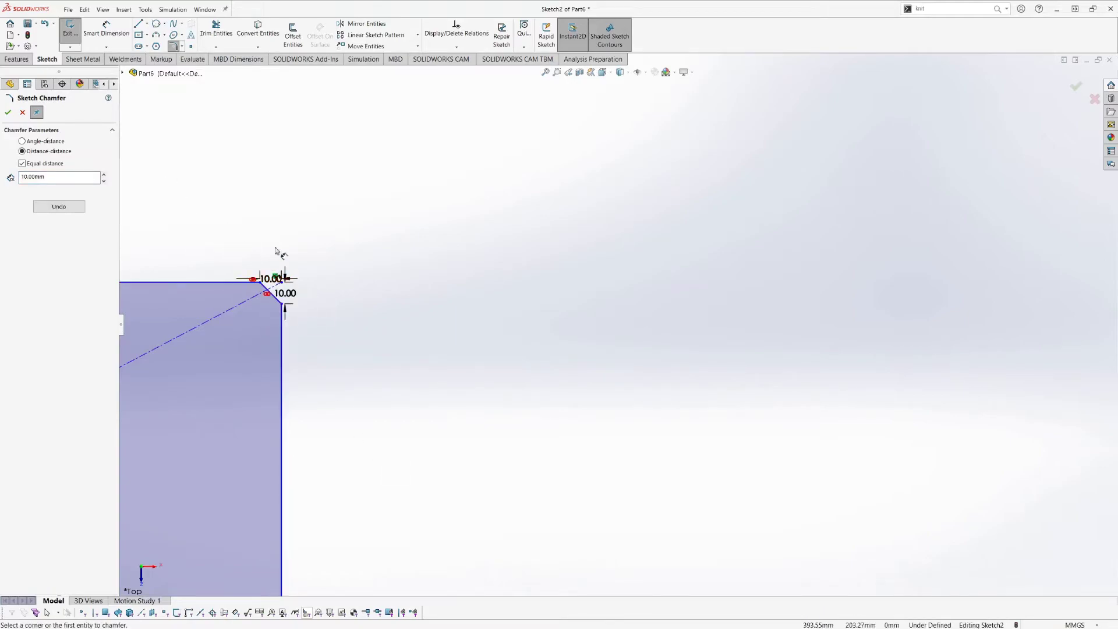
key(Escape)
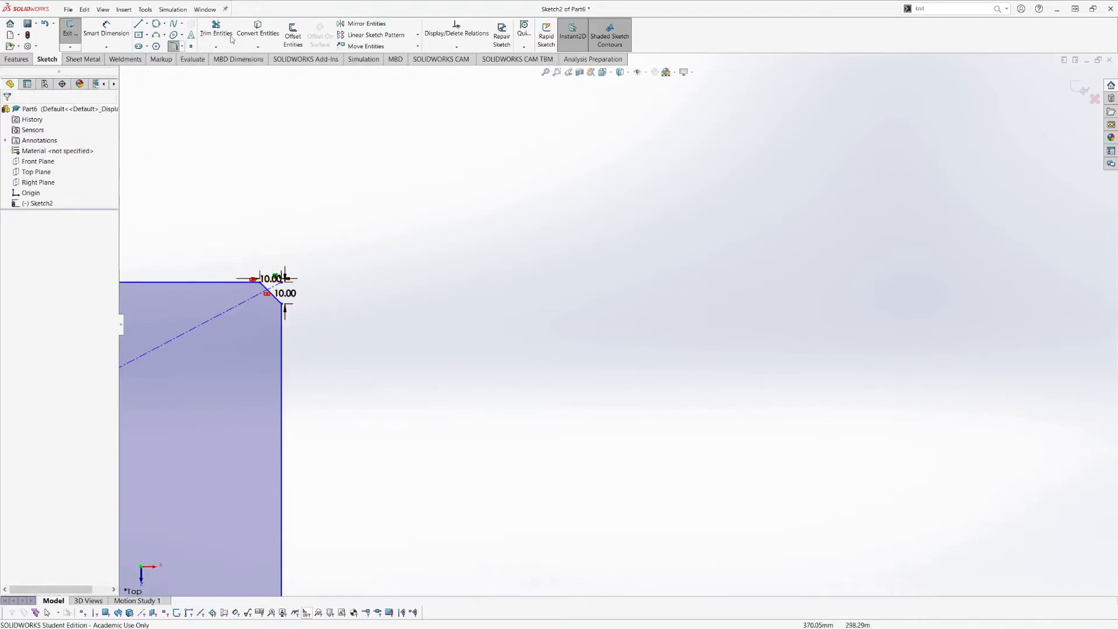
Place seven sketch points scattered across the canvas with the Point tool
click(190, 48)
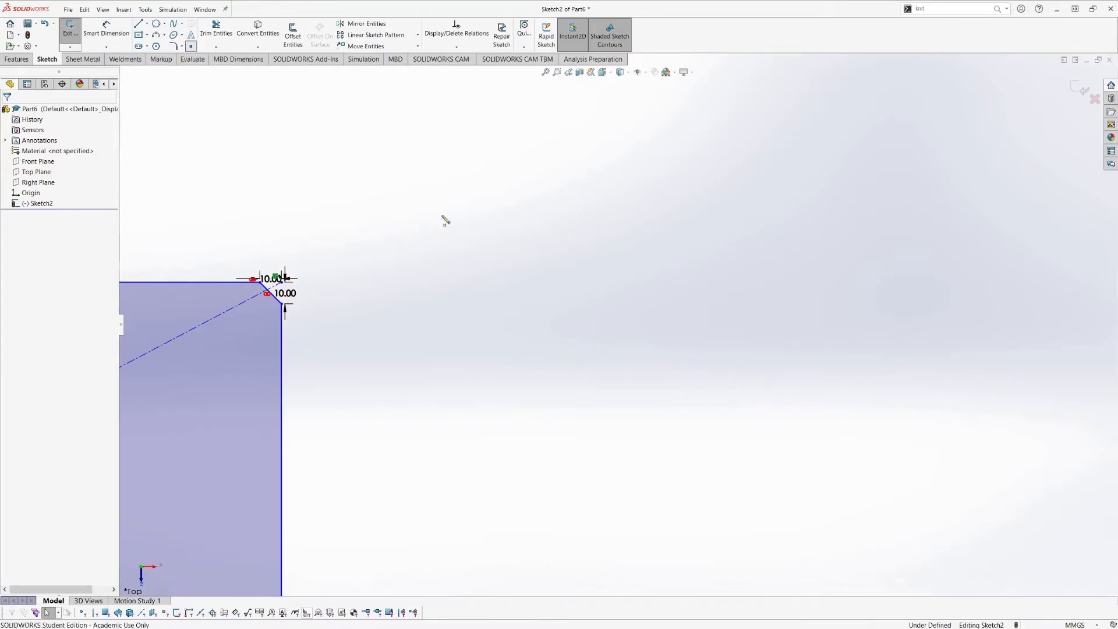
click(428, 205)
click(560, 346)
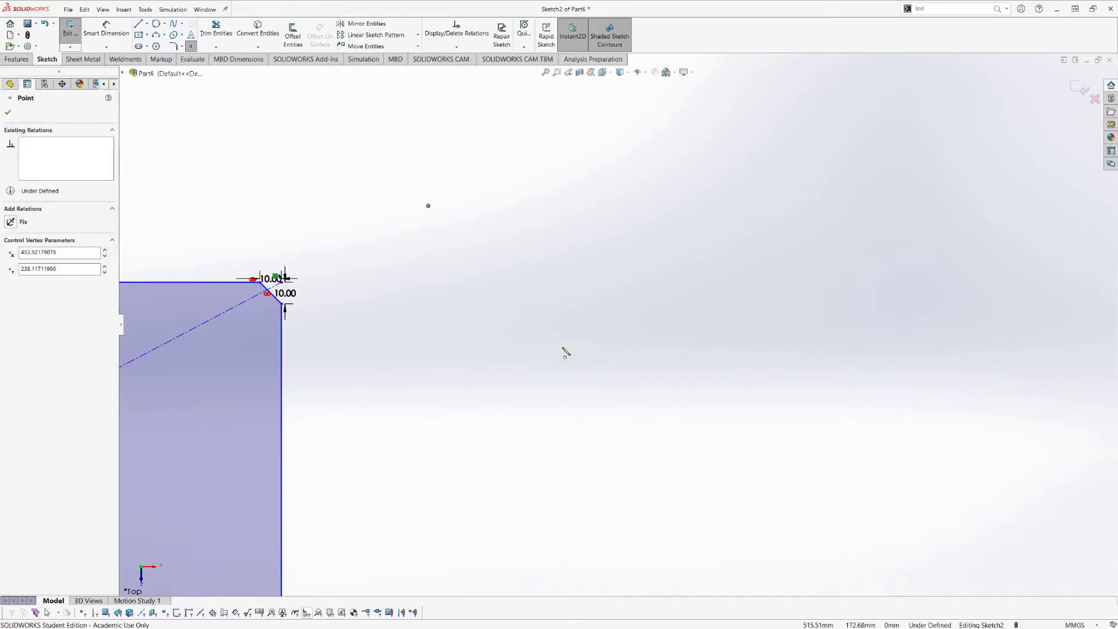
click(452, 285)
click(642, 216)
click(583, 410)
click(356, 341)
click(531, 186)
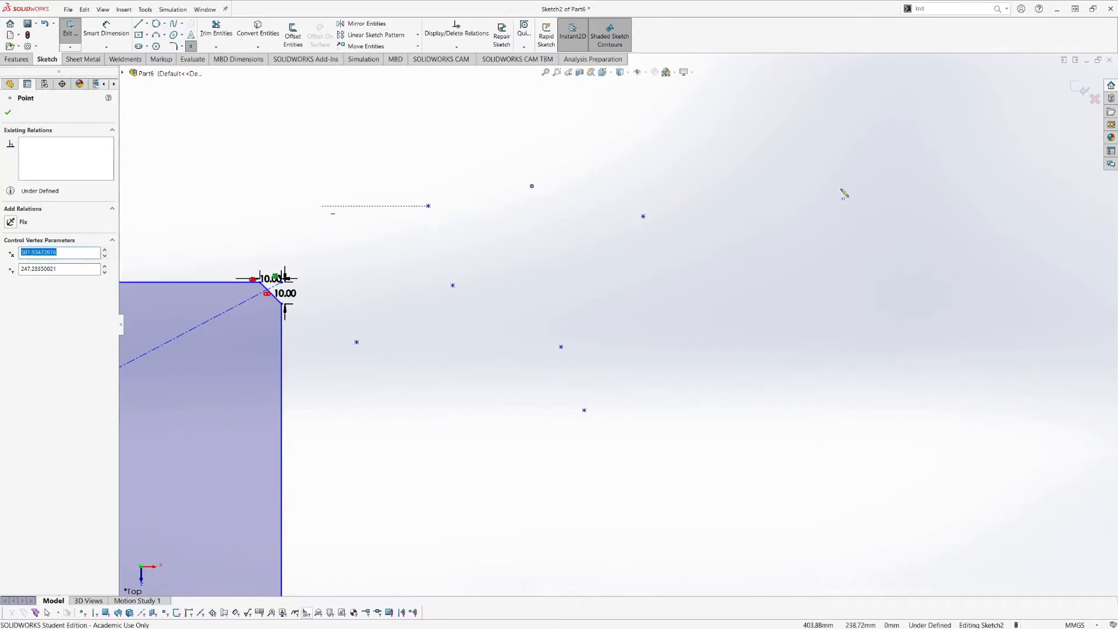
key(Escape)
Box-select the rectangle, points and dimensions and delete them, leaving only the origin
scroll(552, 344, up, 2)
scroll(617, 334, up, 6)
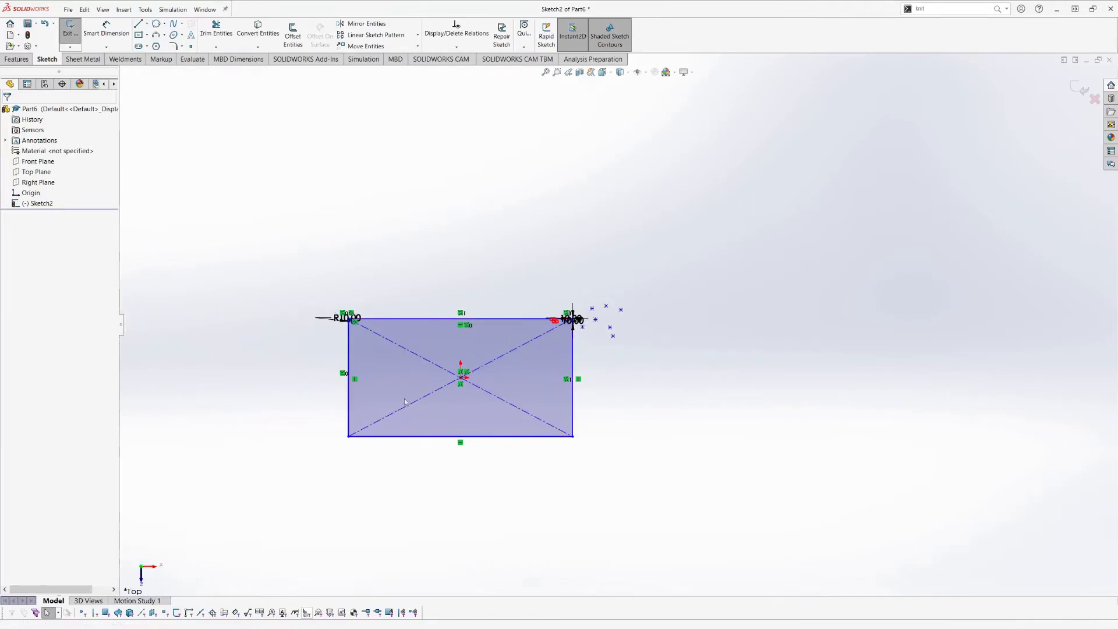
drag(242, 222, 796, 473)
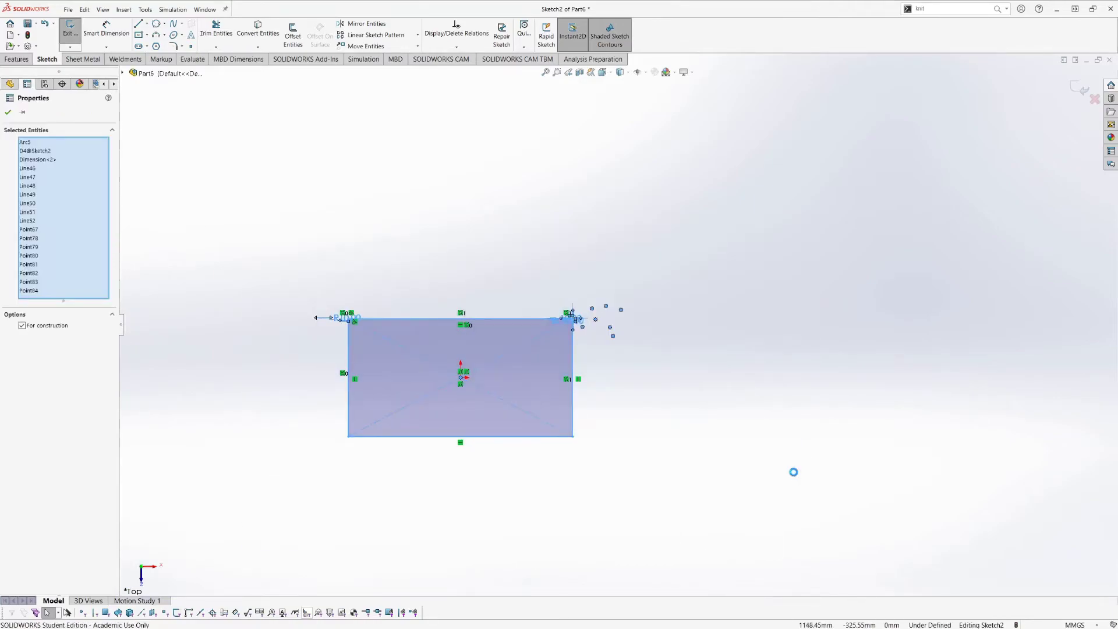
key(Delete)
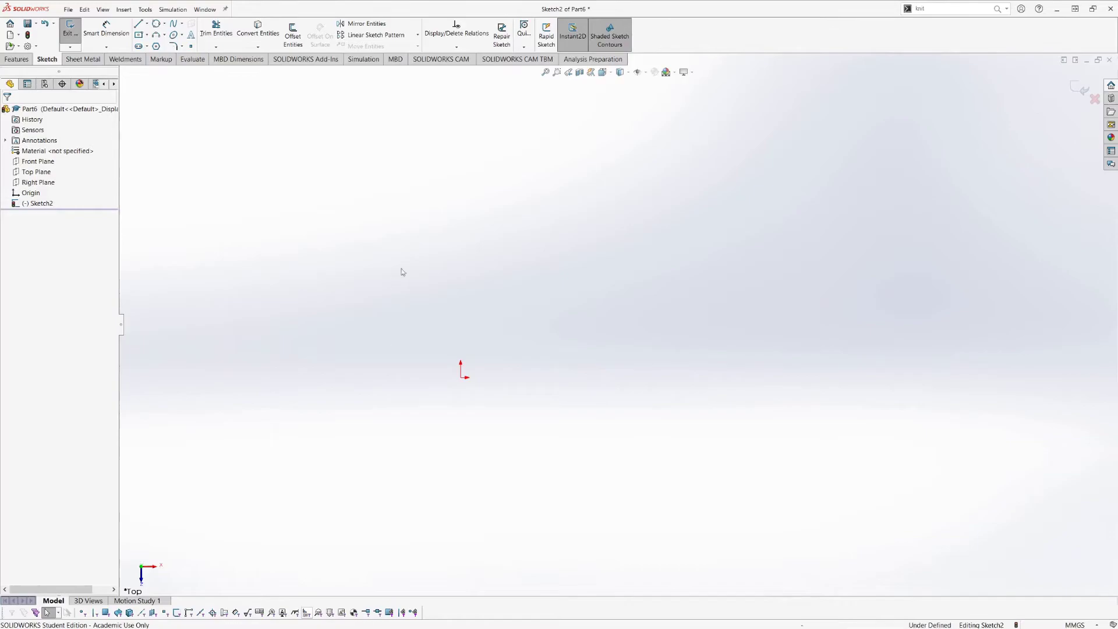
scroll(582, 326, up, 5)
scroll(613, 313, up, 2)
scroll(728, 280, up, 3)
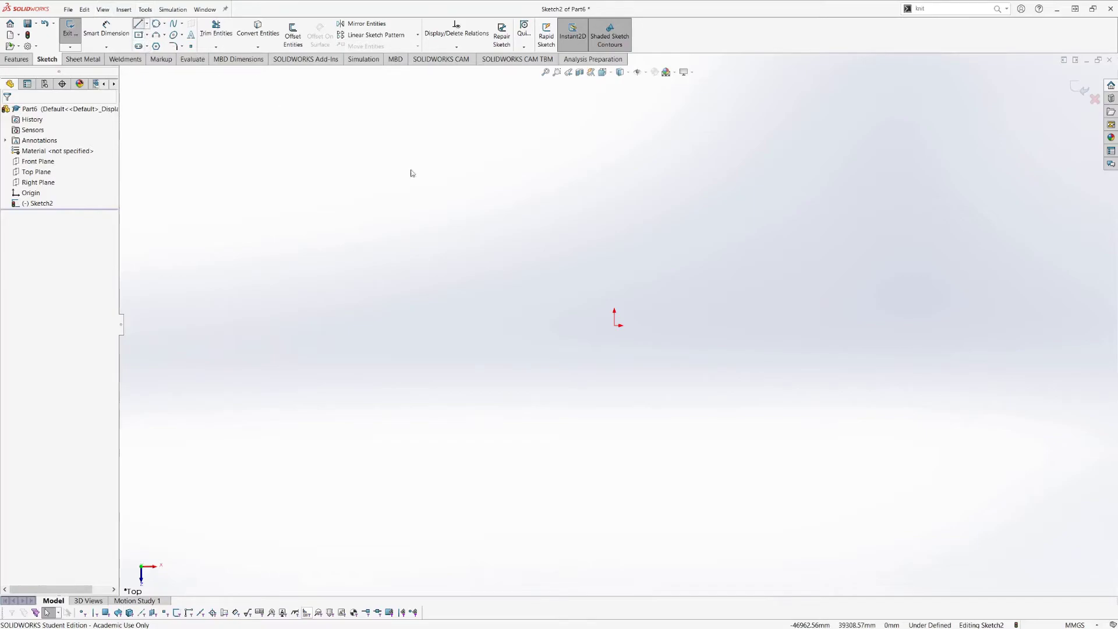
Draw six connected lines from the origin, rising vertically first, and close the outline back at the origin
key(l)
click(622, 341)
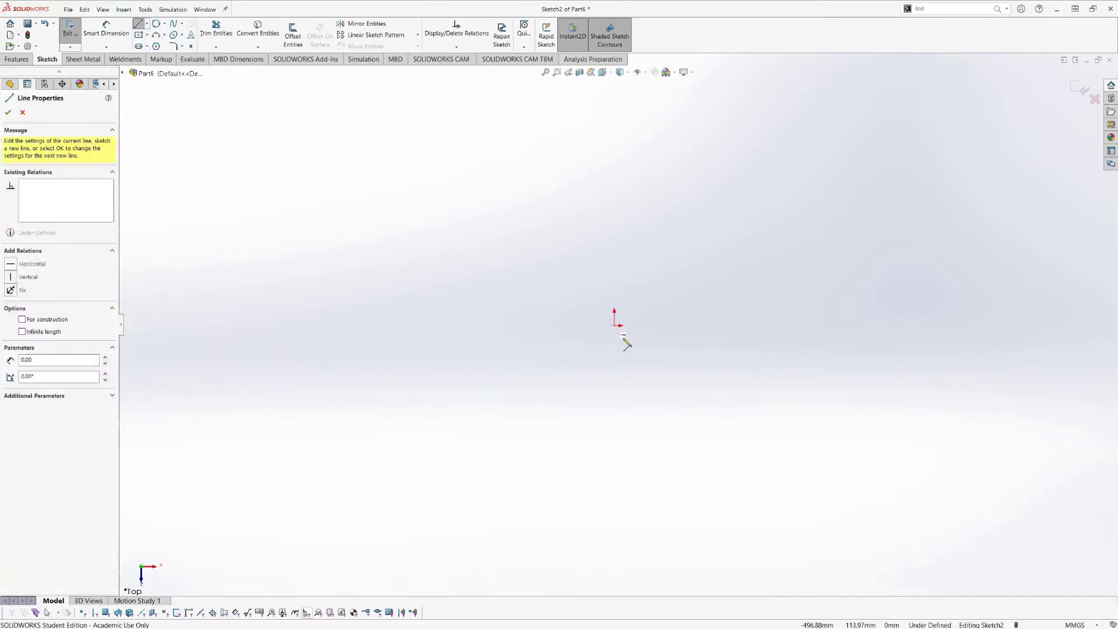
key(Escape)
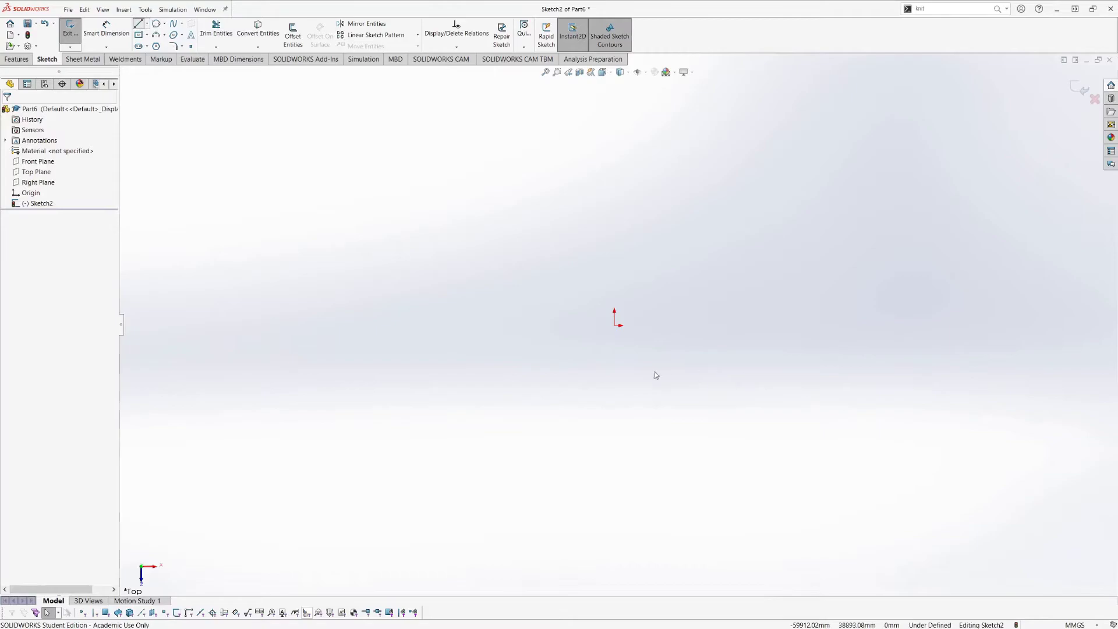
key(l)
key(Escape)
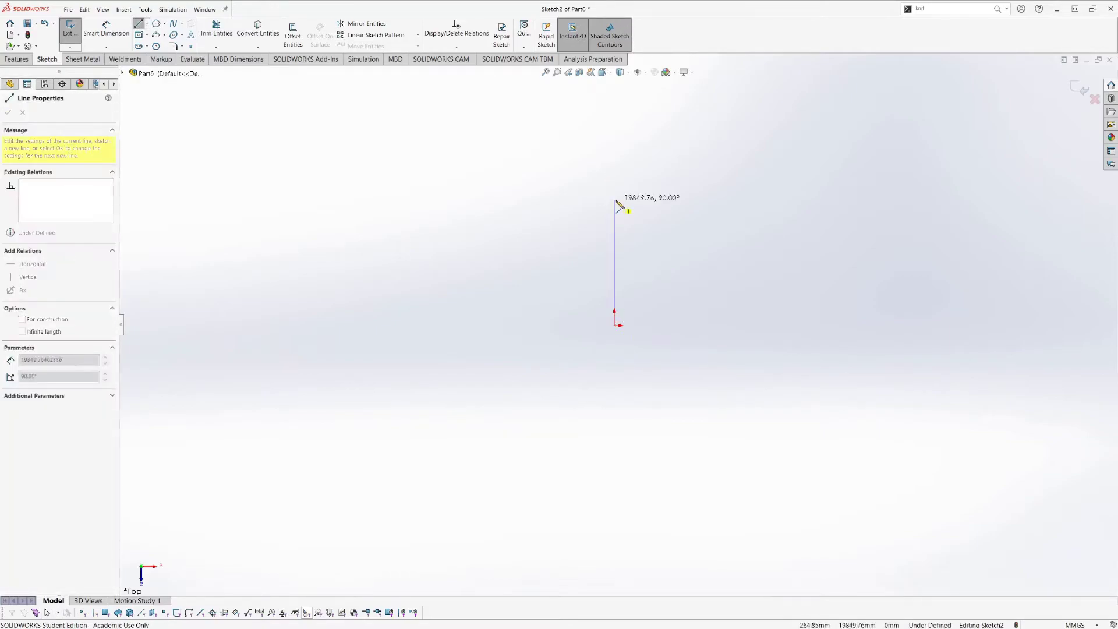
click(614, 201)
click(438, 231)
click(494, 488)
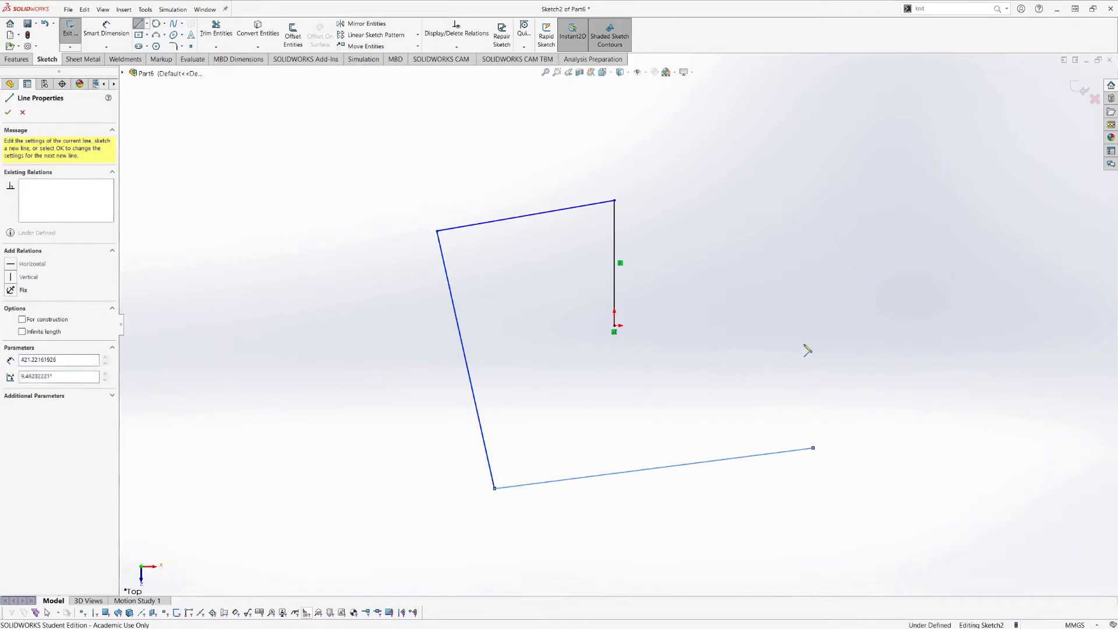
click(780, 365)
click(614, 325)
key(Escape)
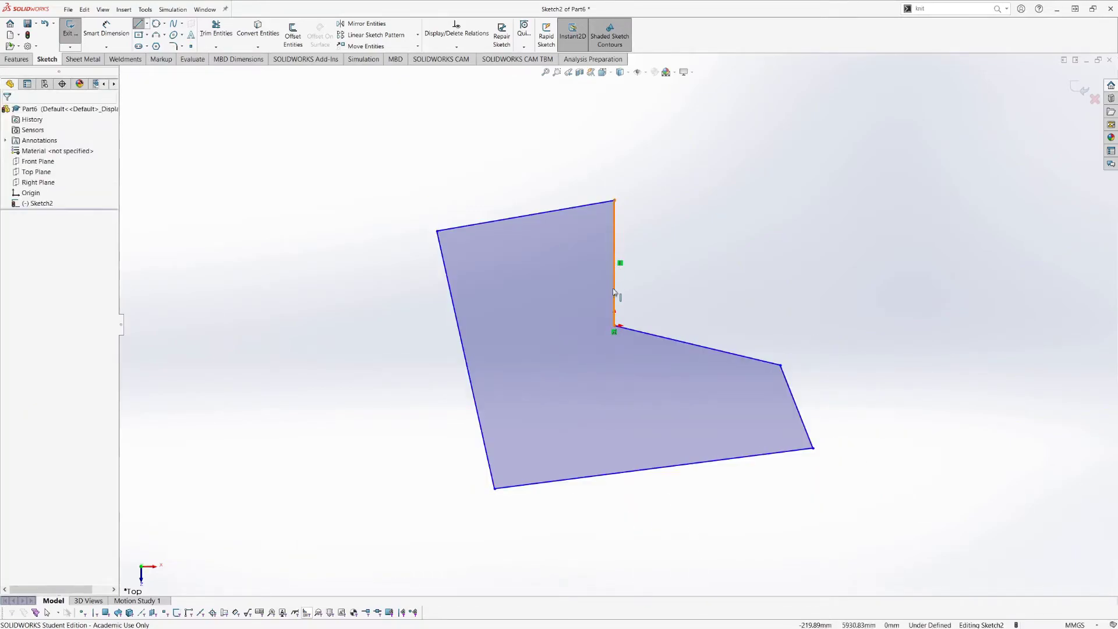
Drag the inner vertical line's top endpoint far upward so its corner towers above the outline
click(616, 280)
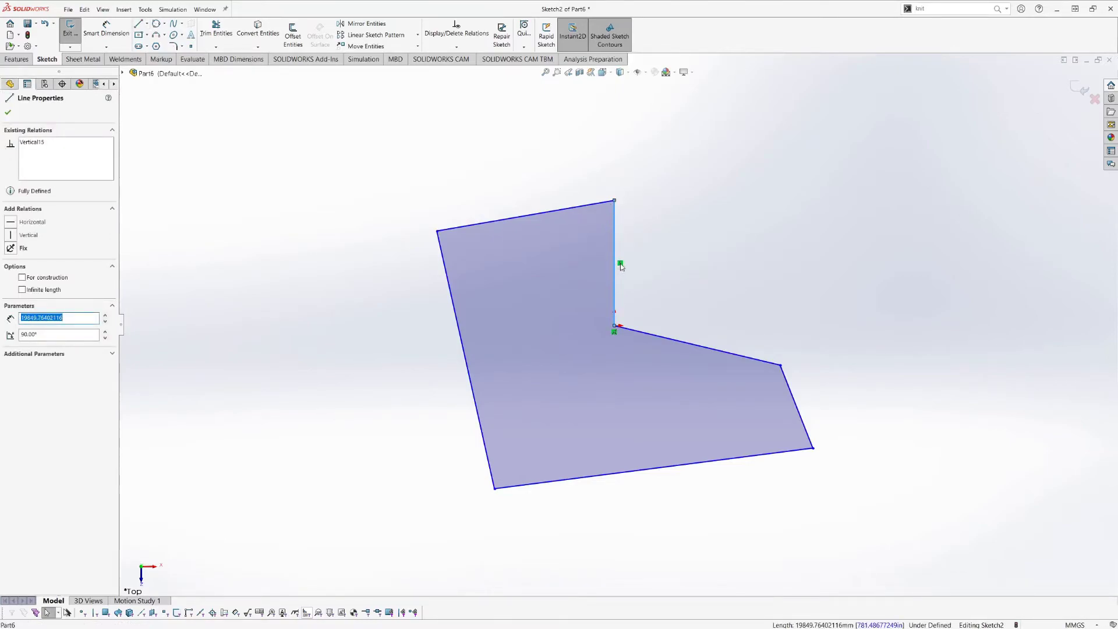
key(Escape)
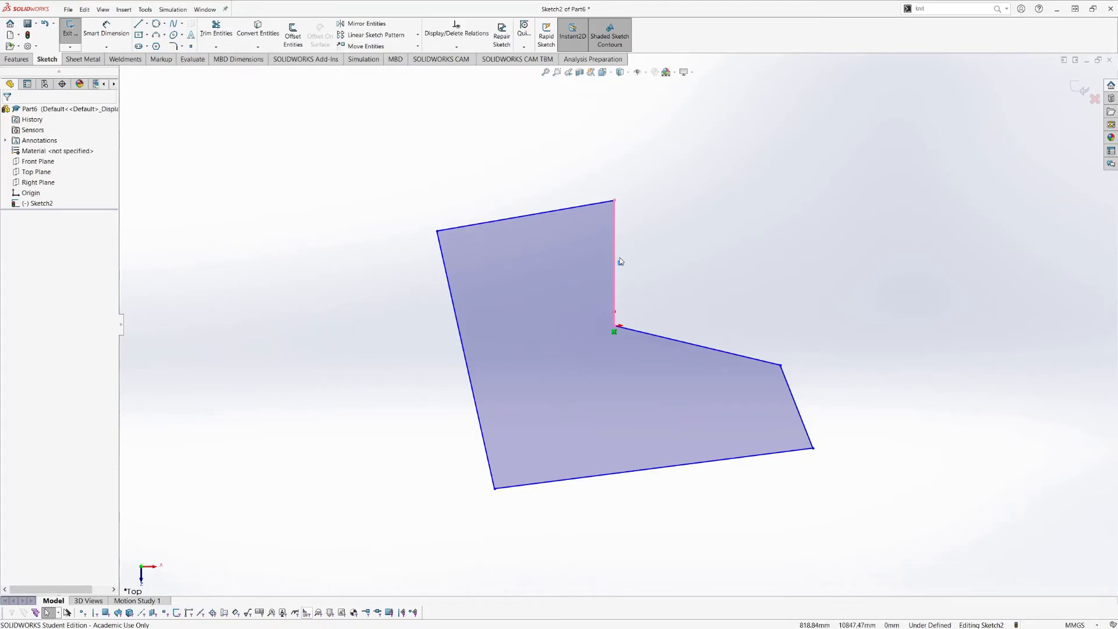
click(616, 313)
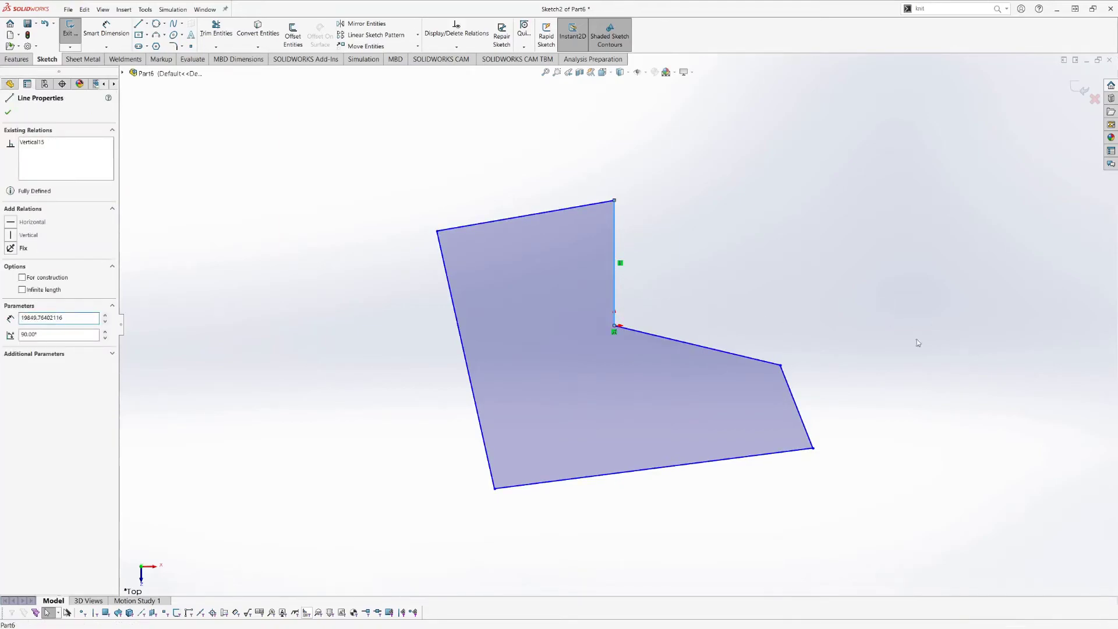
key(Escape)
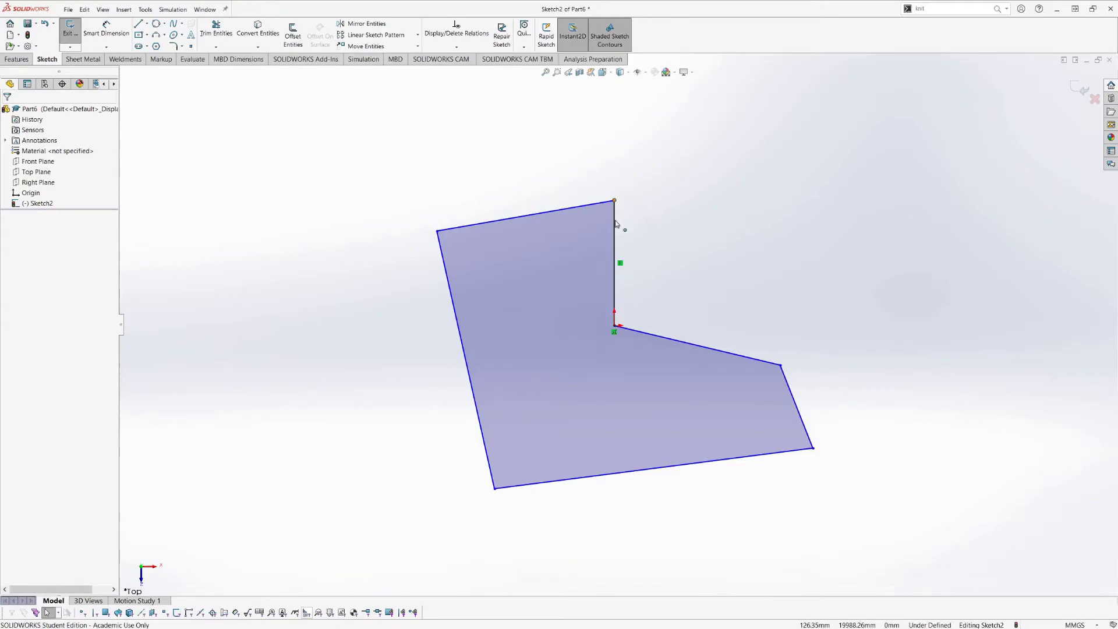
drag(614, 201, 615, 231)
click(777, 310)
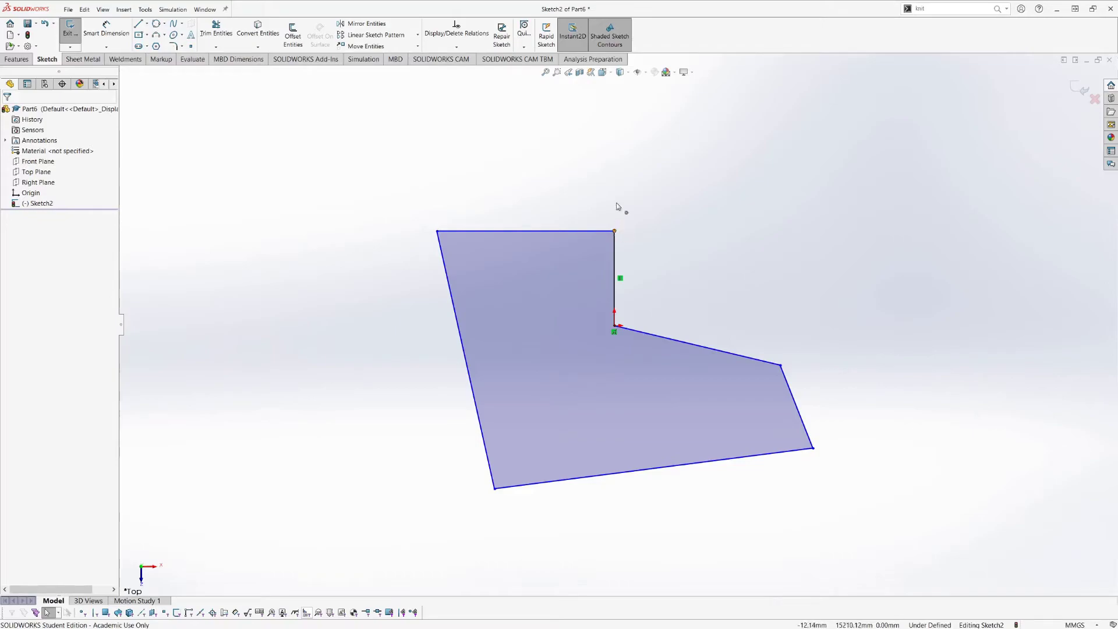
drag(614, 230, 614, 123)
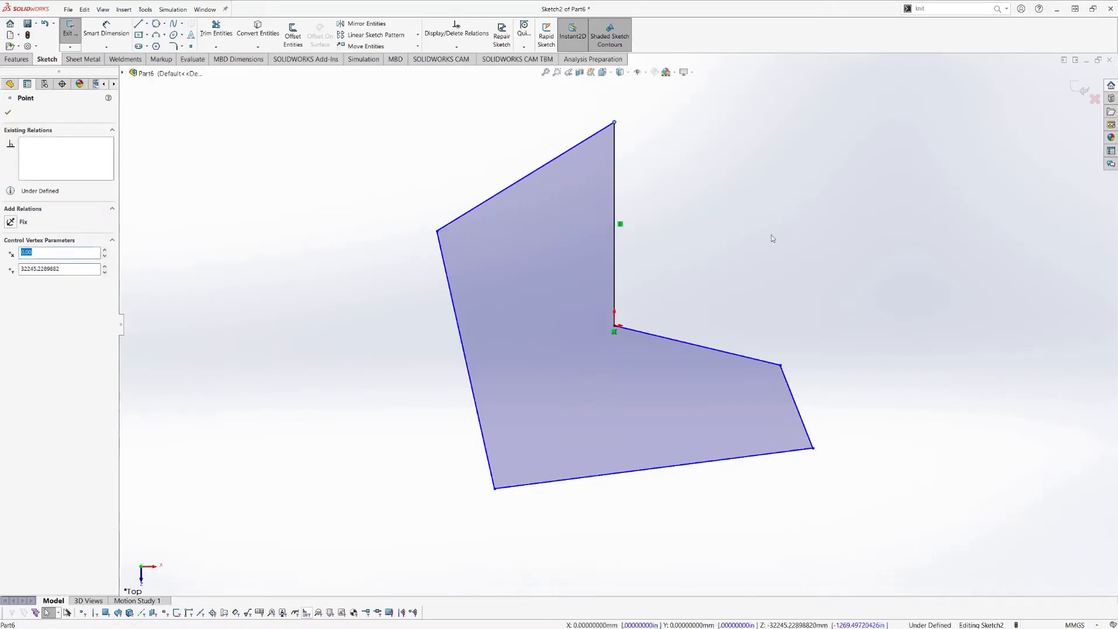
click(856, 240)
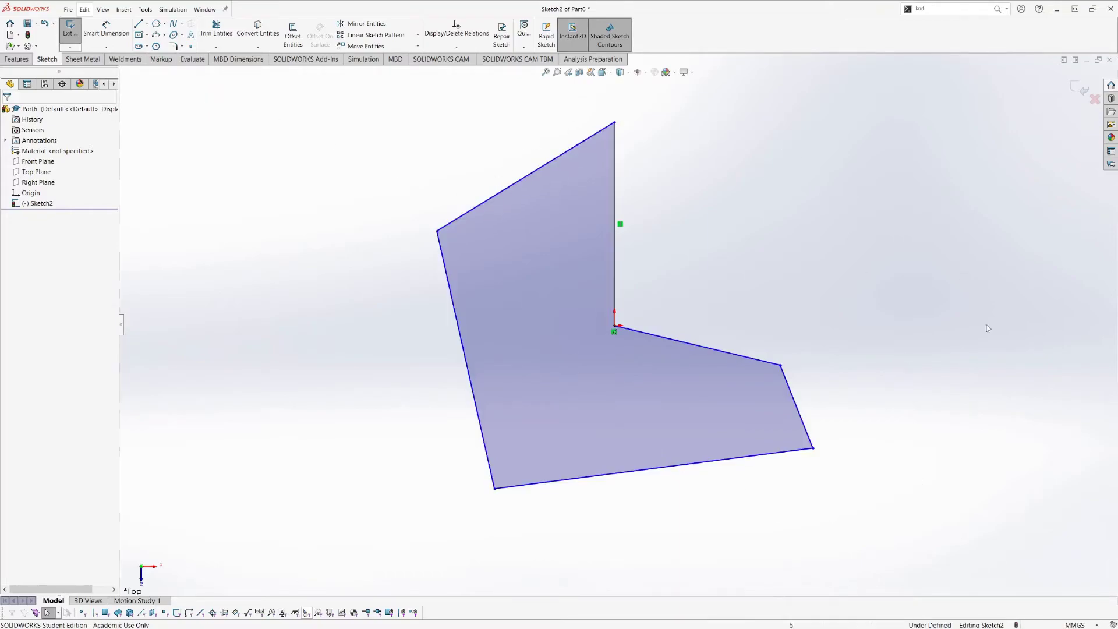
Make the sketch's top edge horizontal and its left edge vertical
click(536, 173)
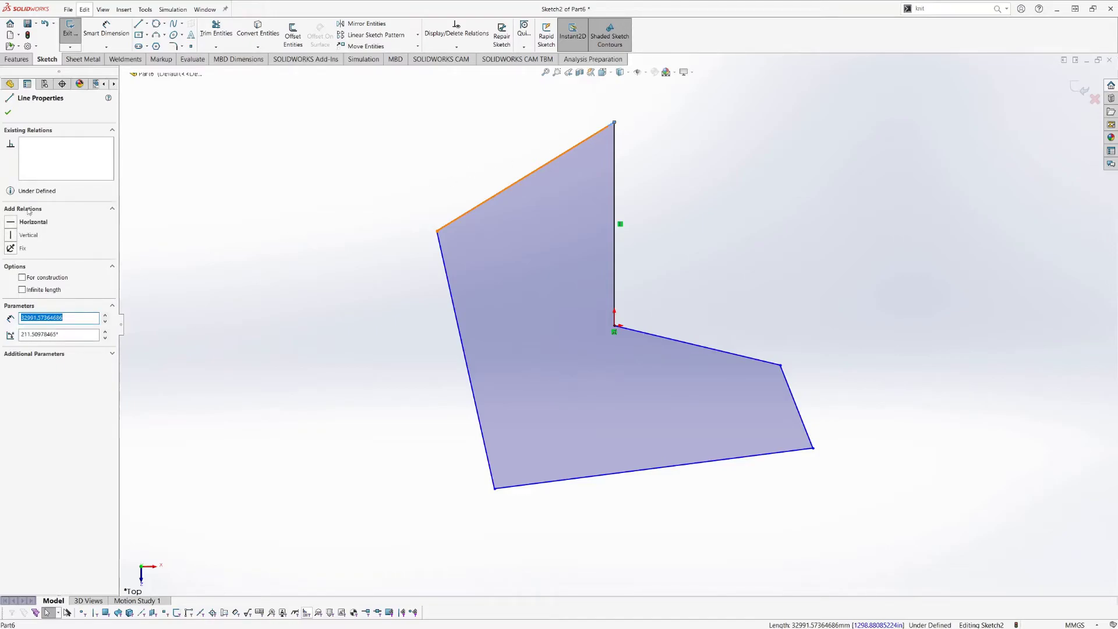
click(16, 228)
click(926, 252)
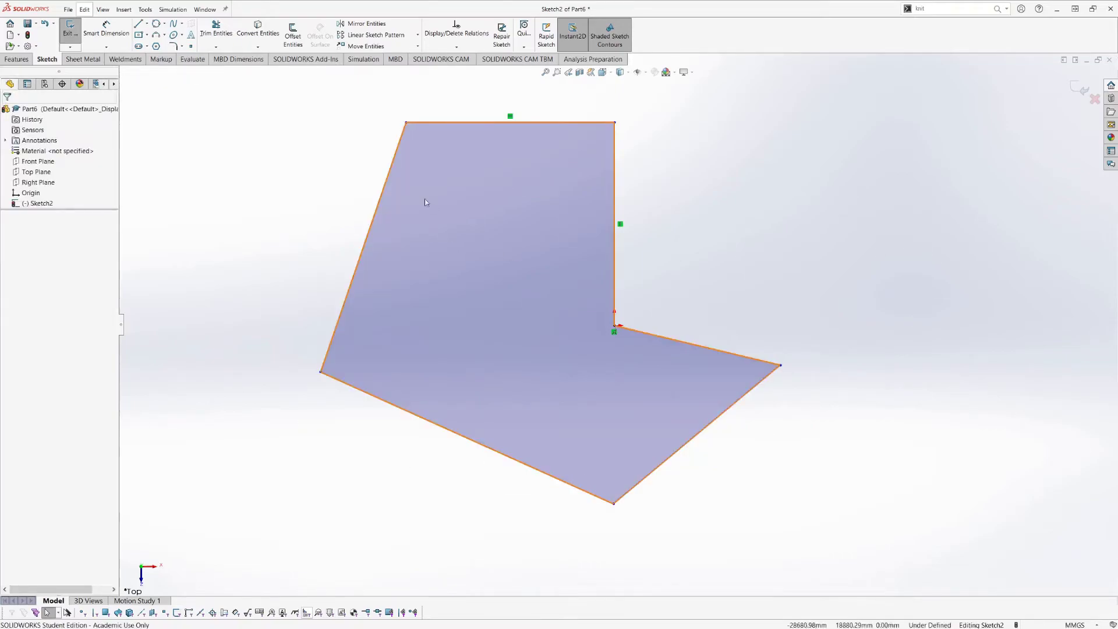
click(381, 198)
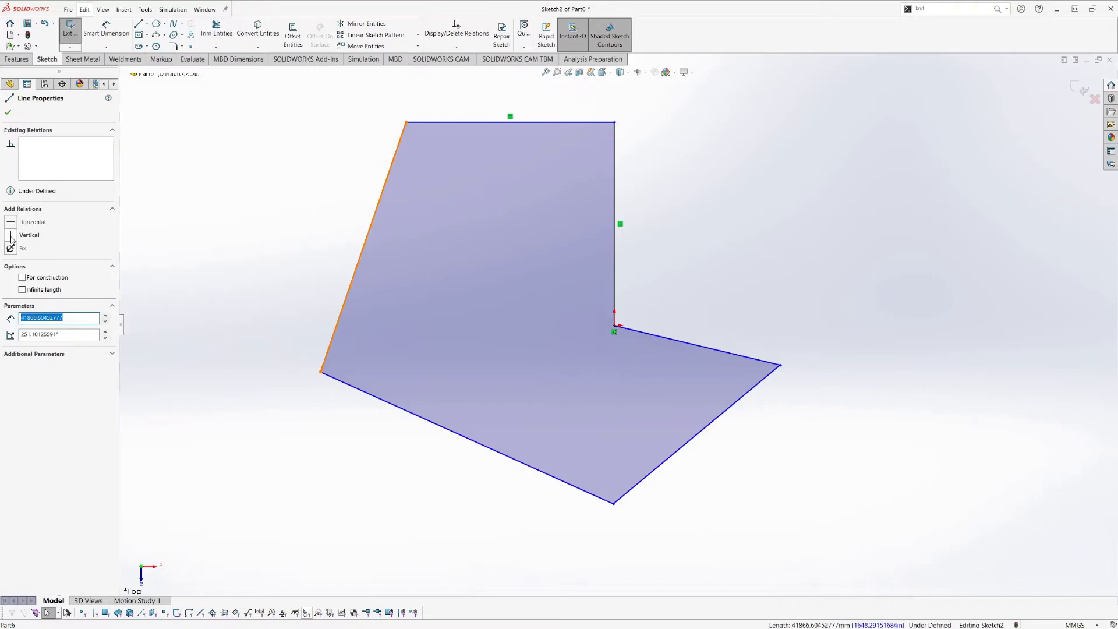
click(11, 236)
click(325, 486)
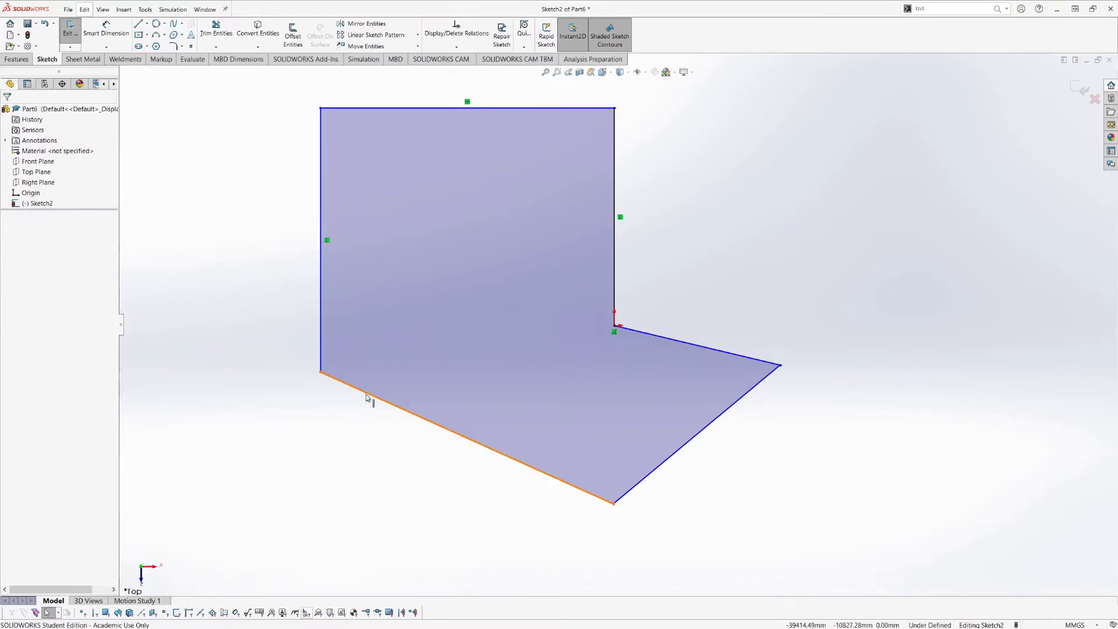
Make the left edge perpendicular to the bottom edge and check their relations
click(368, 394)
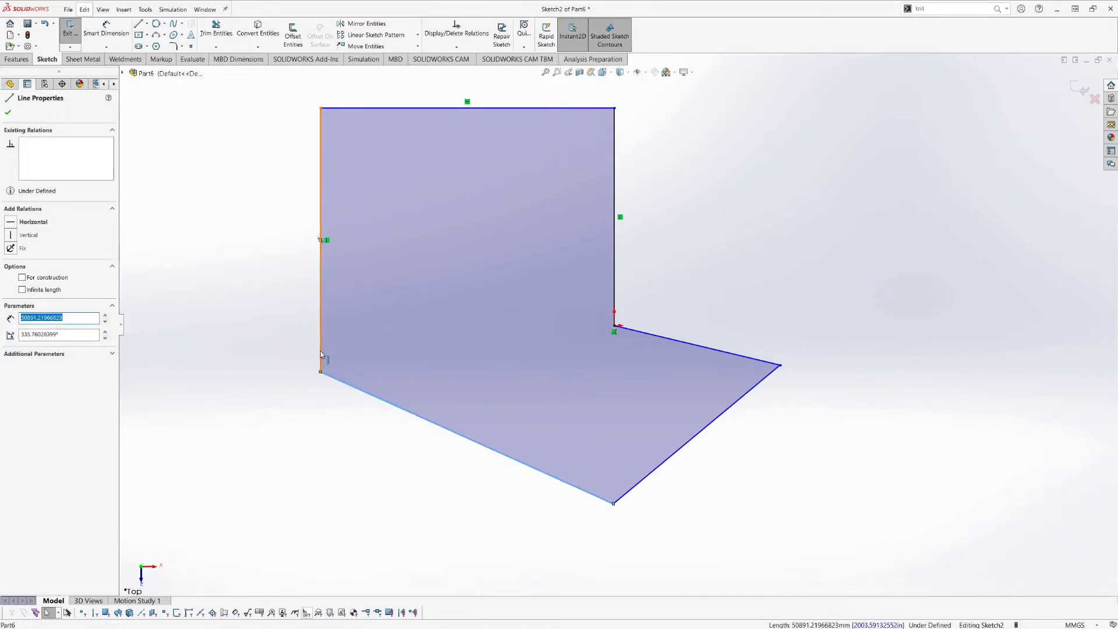
ctrl+click(321, 349)
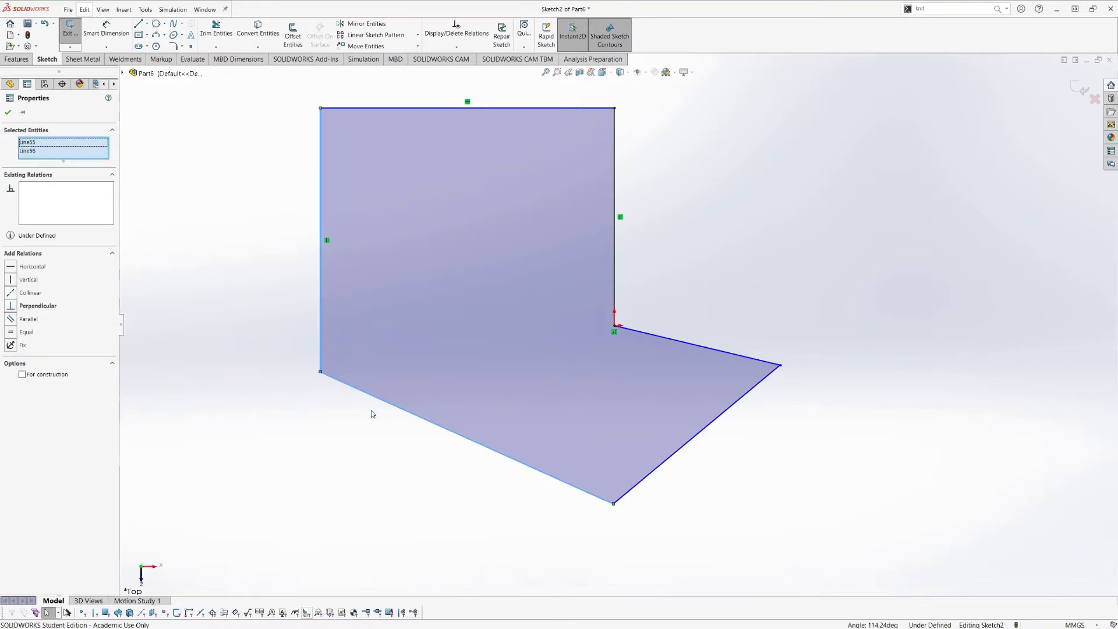
click(14, 306)
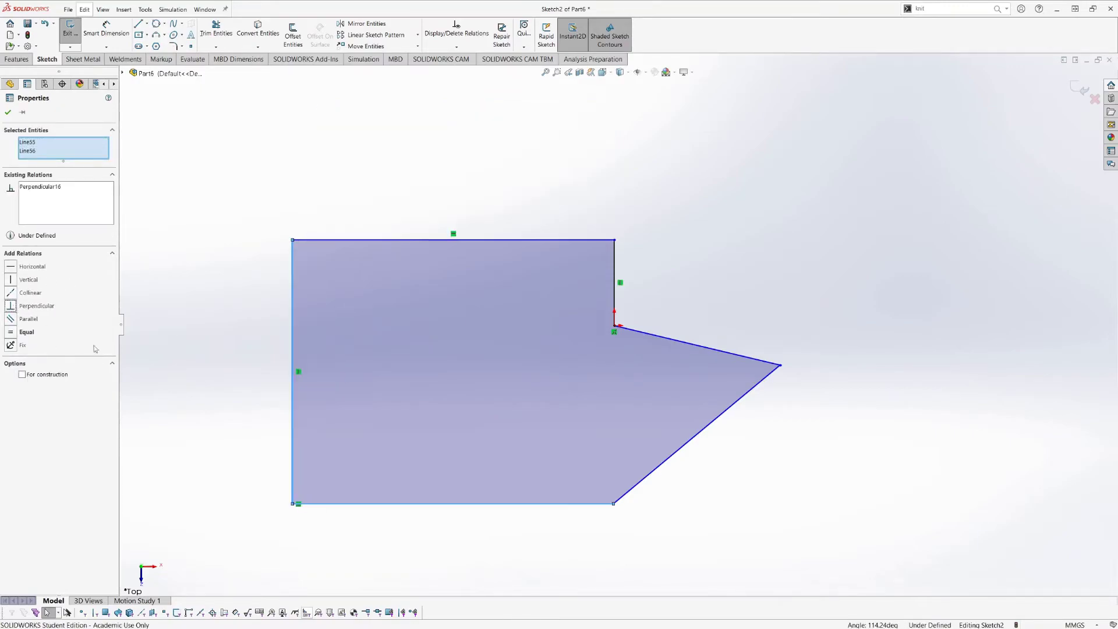
click(701, 534)
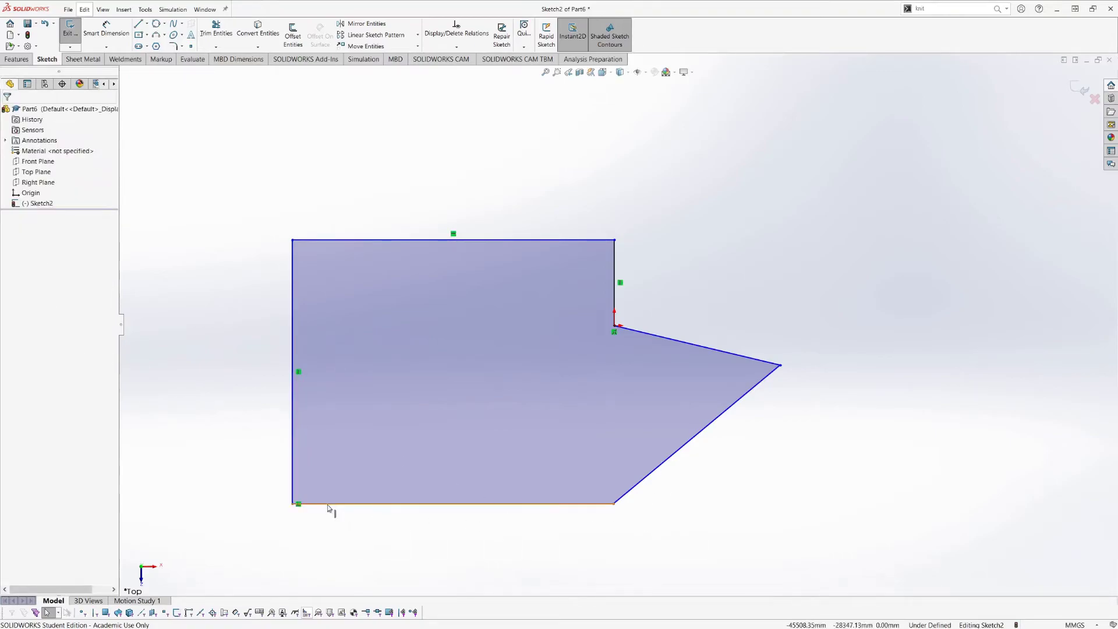
click(298, 503)
ctrl+click(293, 478)
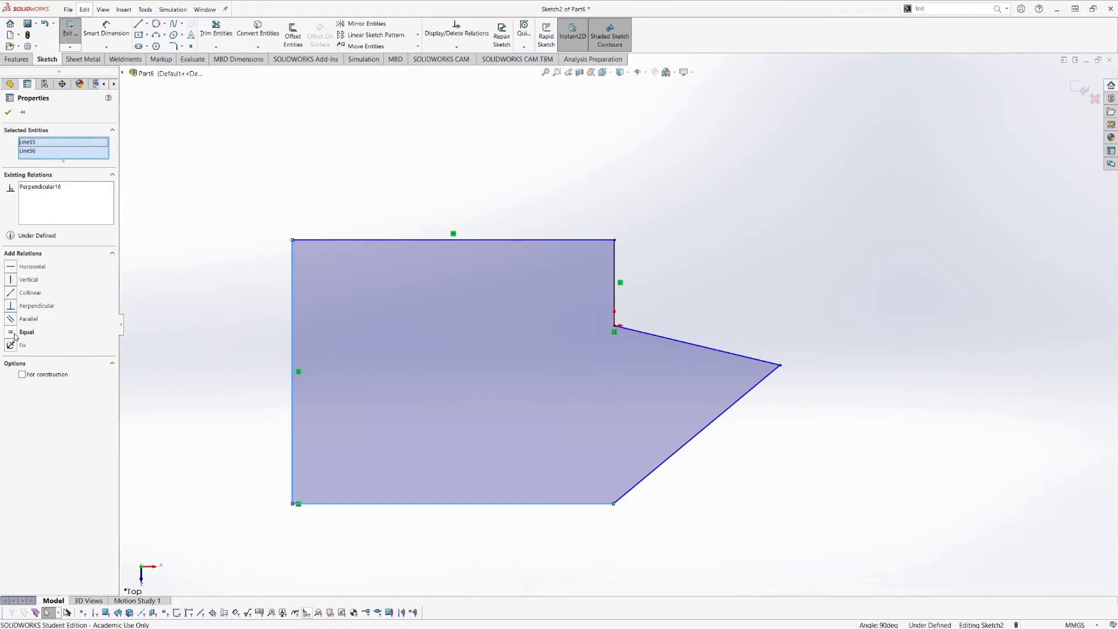
Make the diagonal lower-right edge vertical and the sloped notch edge horizontal
click(667, 537)
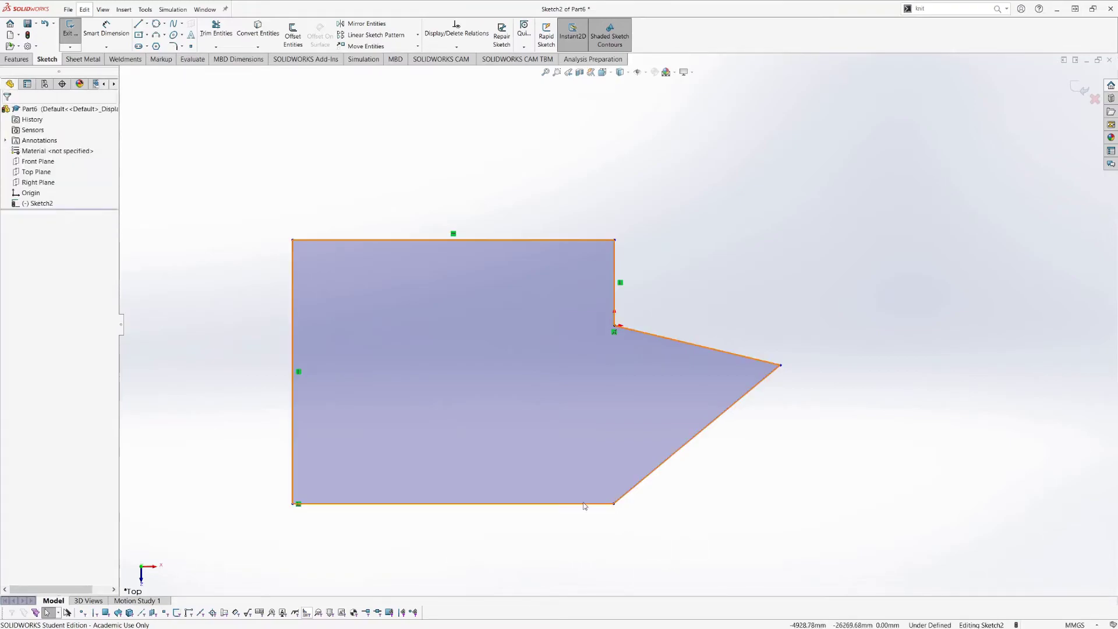
click(643, 484)
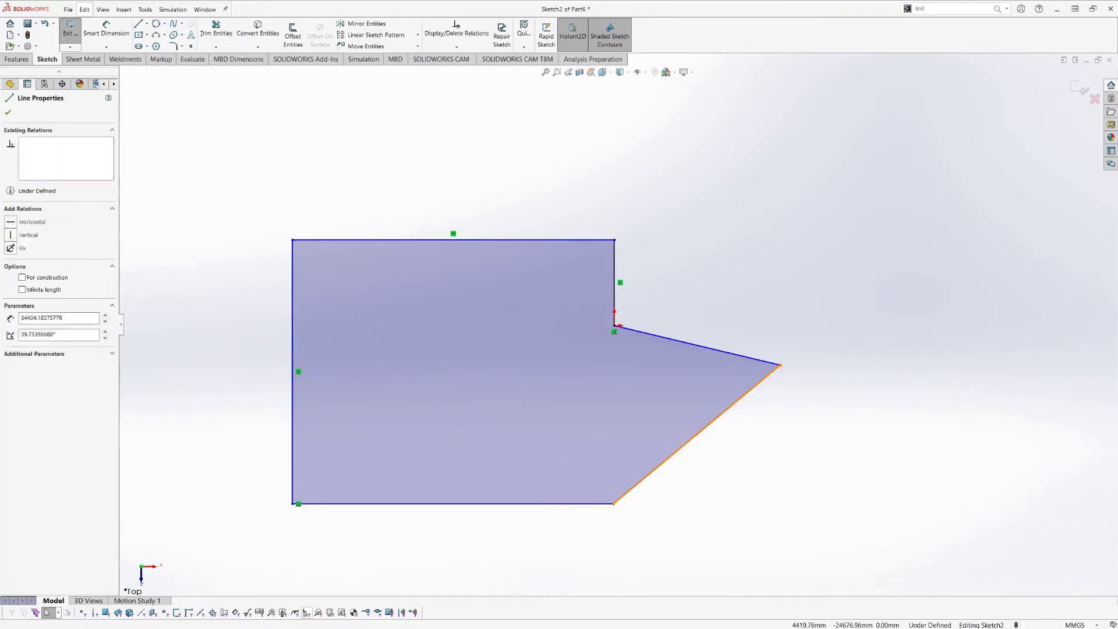
click(11, 235)
key(Escape)
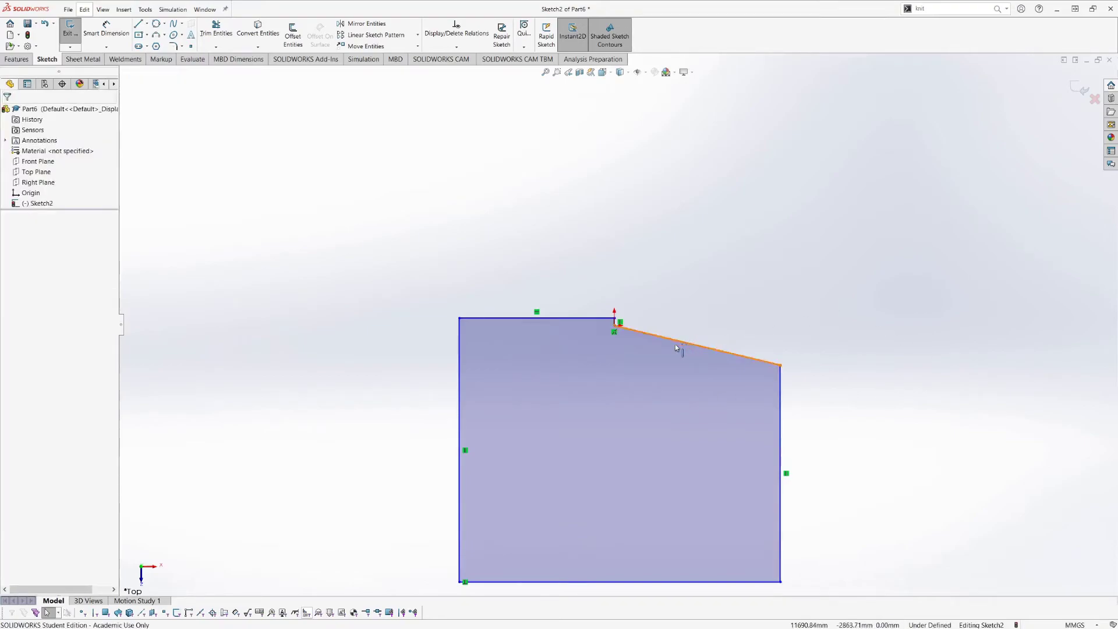
click(660, 347)
click(49, 229)
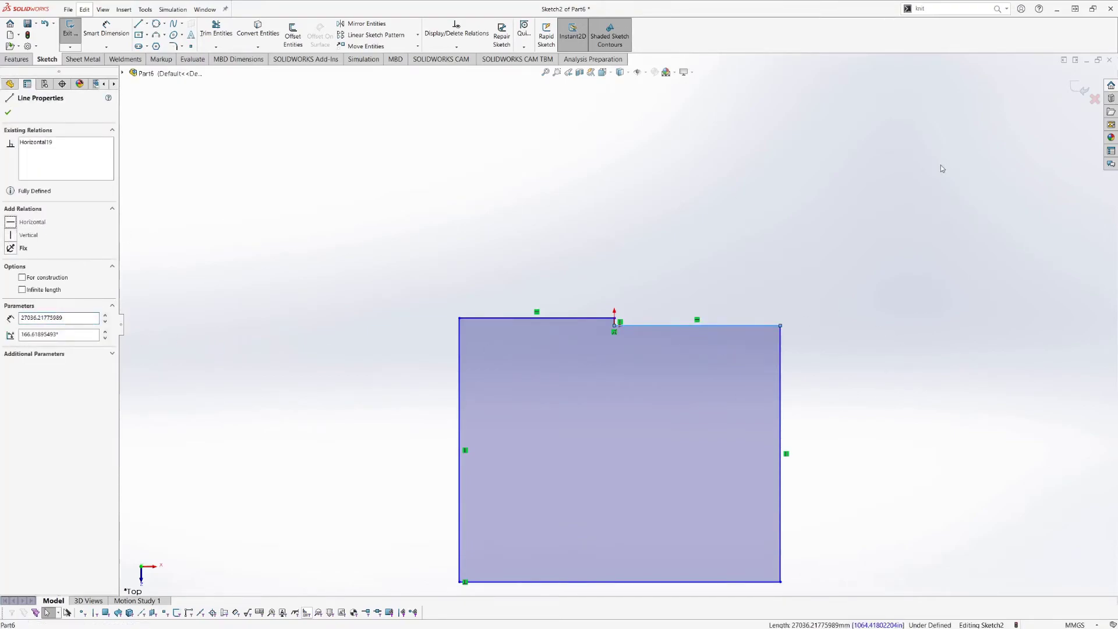
key(Escape)
Drag the inner notch corner and bottom-left corner to tidy the L-profile
drag(616, 319, 581, 152)
mouse_move(471, 504)
mouse_down()
mouse_move(399, 391)
mouse_move(662, 392)
mouse_move(511, 526)
mouse_move(362, 504)
mouse_move(369, 356)
mouse_move(506, 307)
mouse_move(662, 285)
mouse_move(597, 475)
mouse_move(386, 509)
mouse_move(437, 429)
mouse_move(430, 416)
mouse_up()
key(Escape)
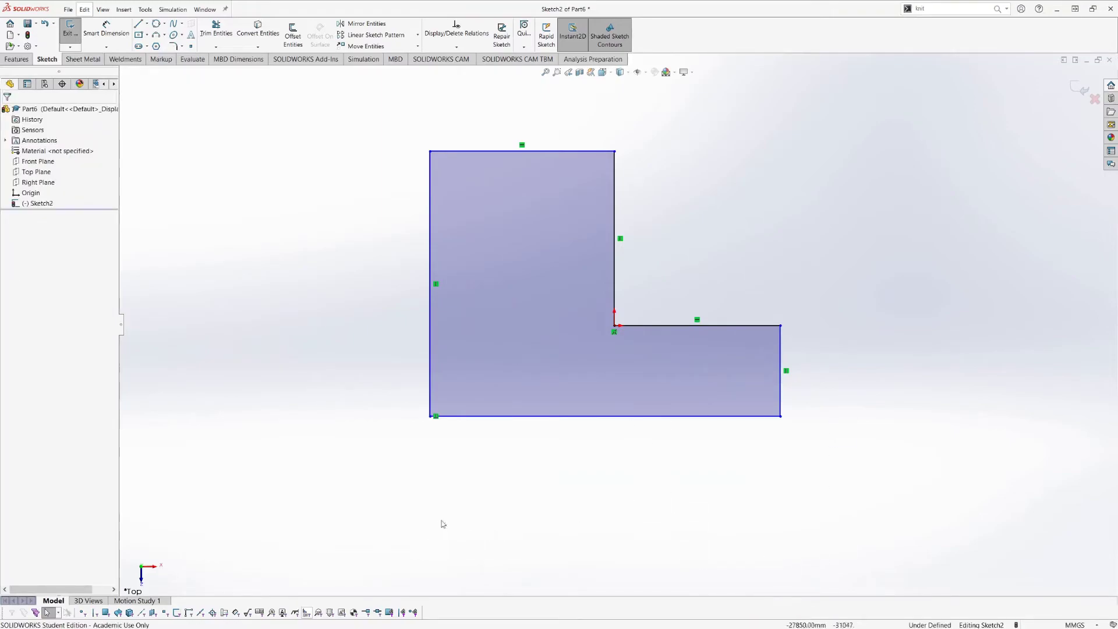
Make the two inner notch edges equal in length
ctrl+click(613, 282)
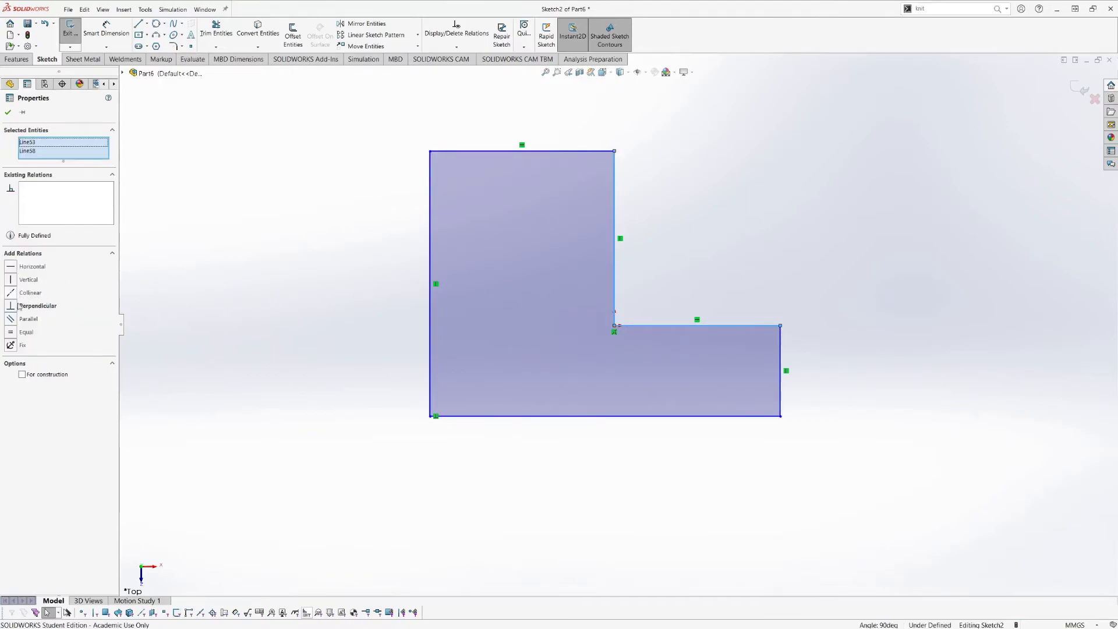
click(10, 332)
click(815, 192)
Dimension the notch's horizontal edge to 20 mm and fit the sketch in view
click(105, 29)
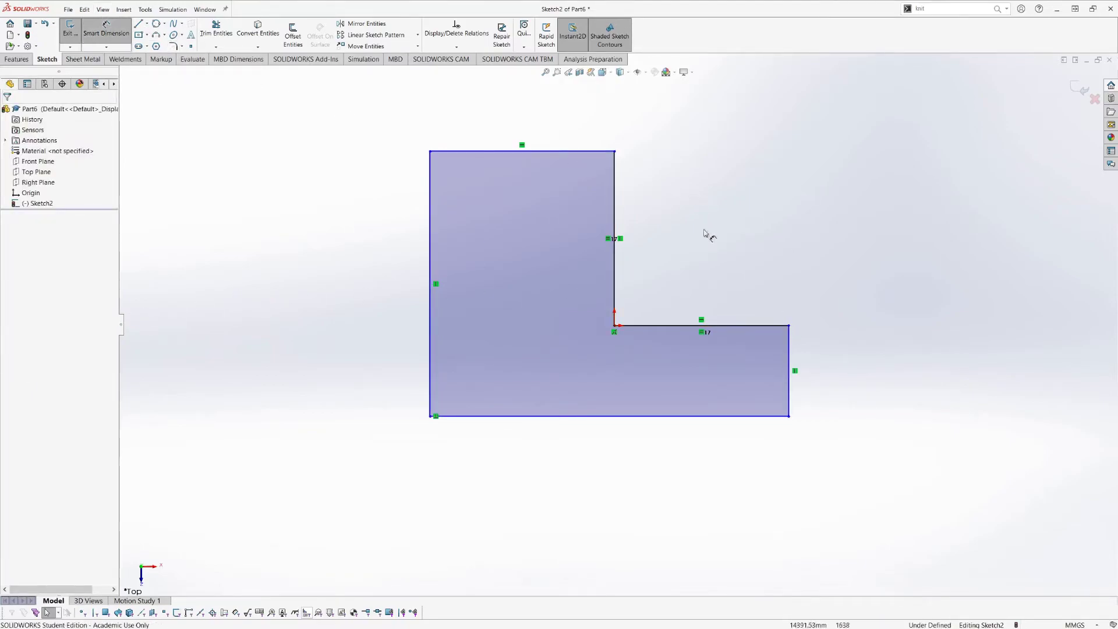
click(727, 331)
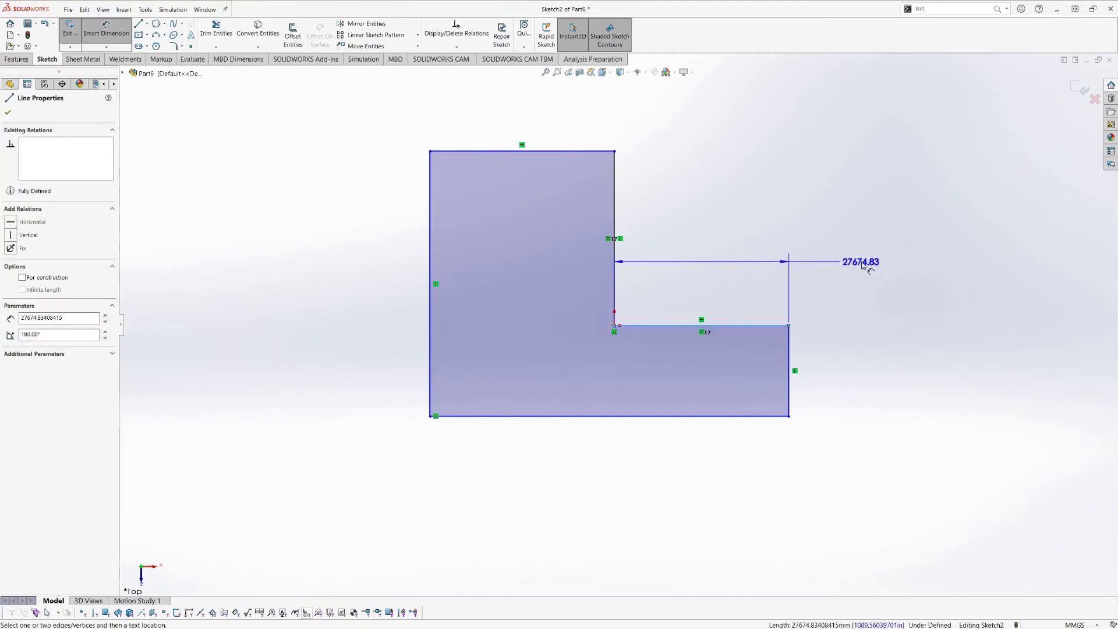
click(867, 270)
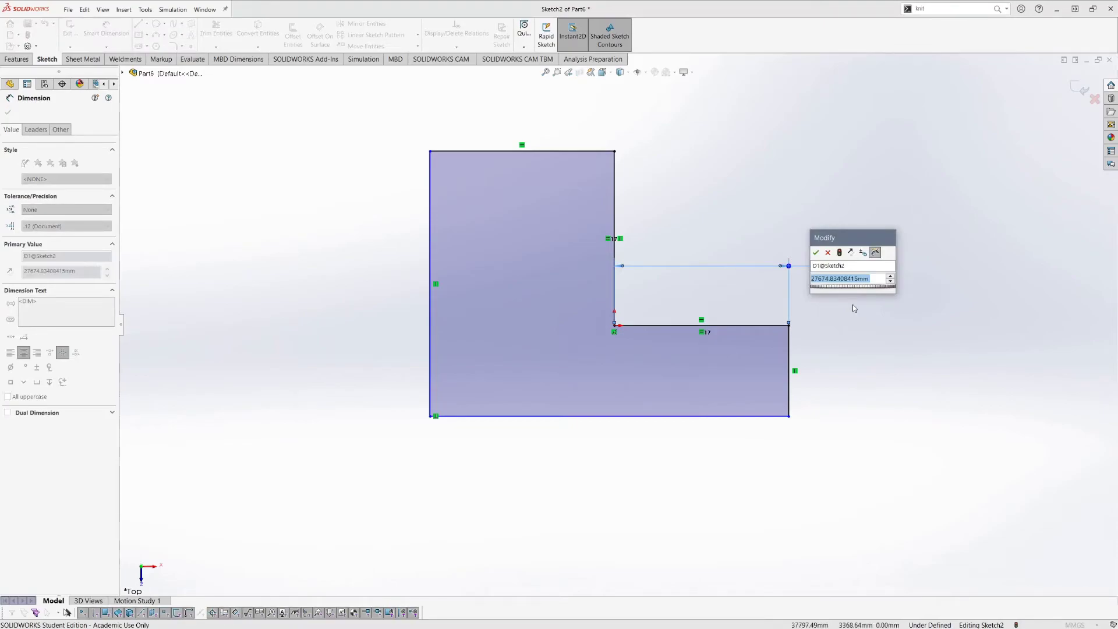
text(2000)
key(Return)
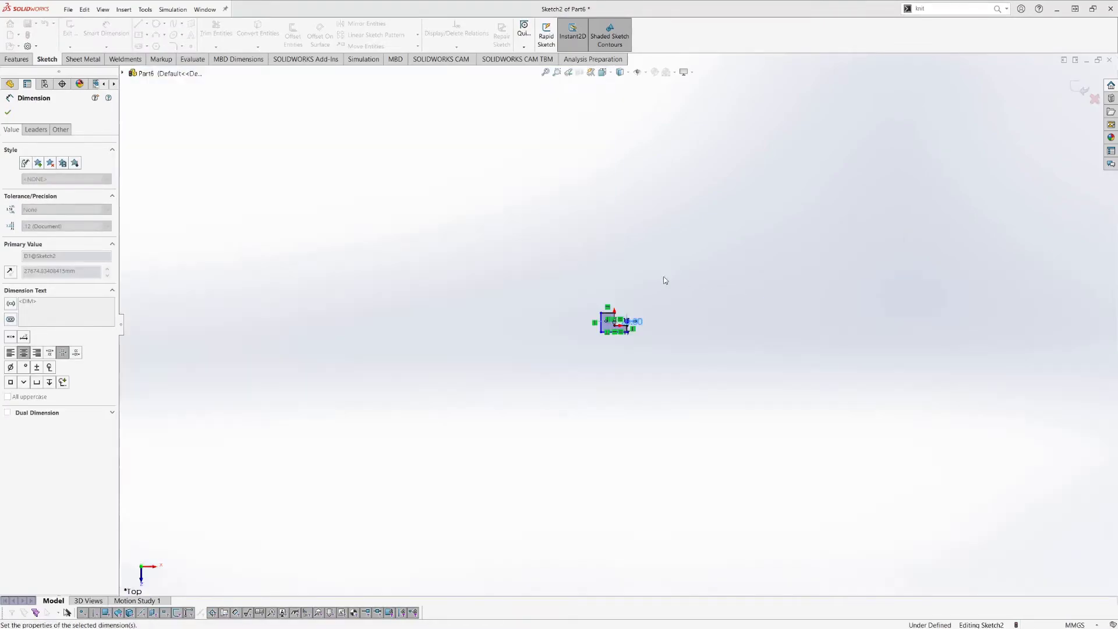
click(602, 72)
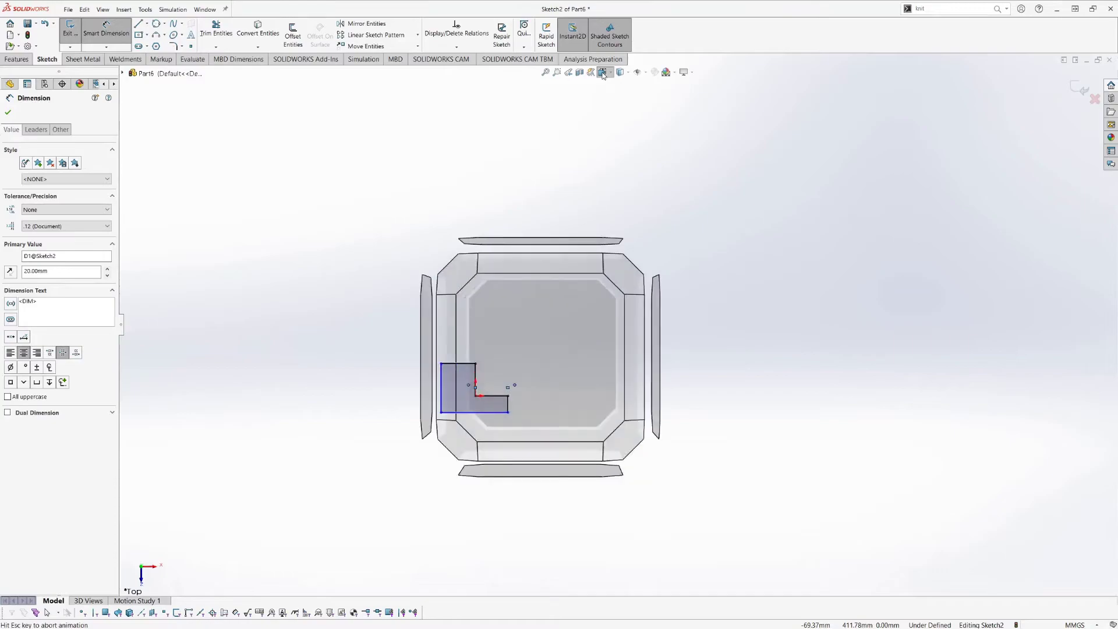
click(545, 72)
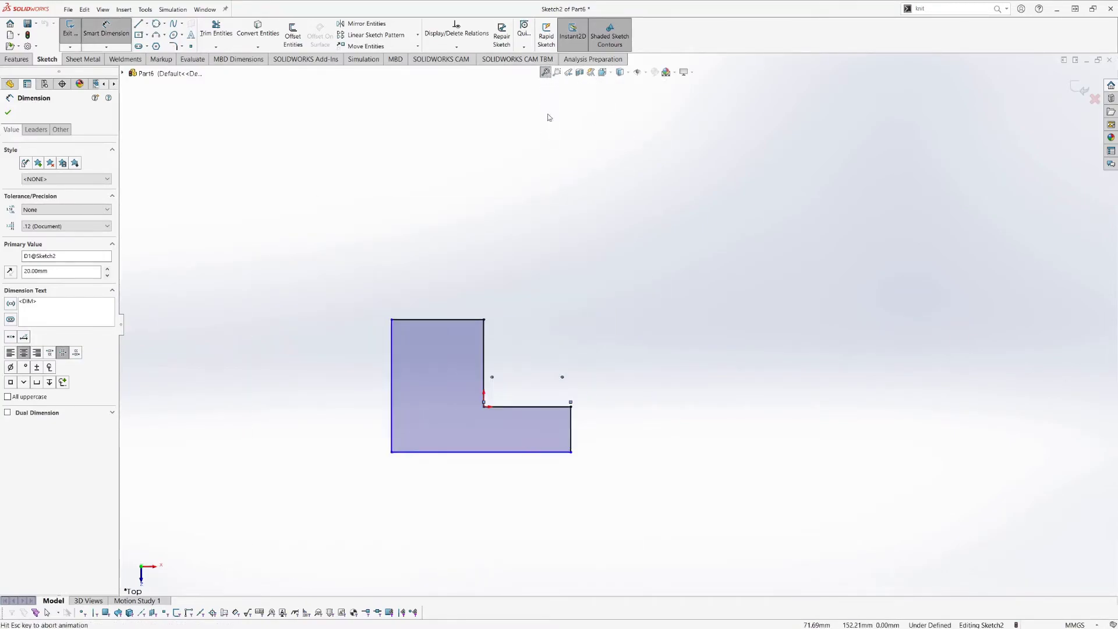
click(732, 483)
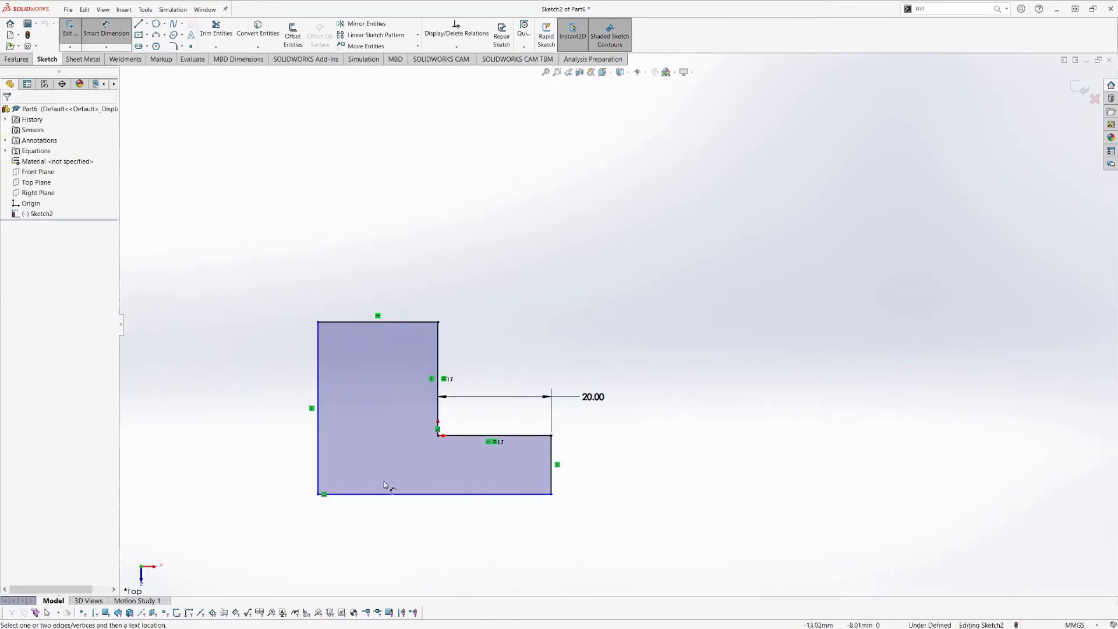
Add an Equal relation between the L-profile's top edge and right edge
key(Escape)
click(525, 436)
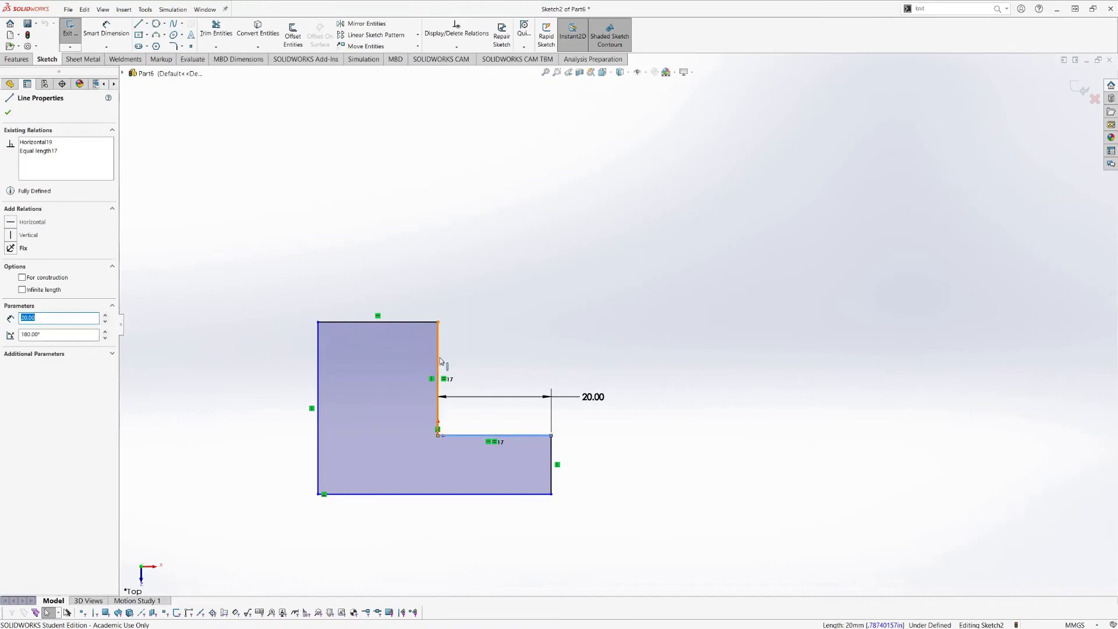
ctrl+click(440, 378)
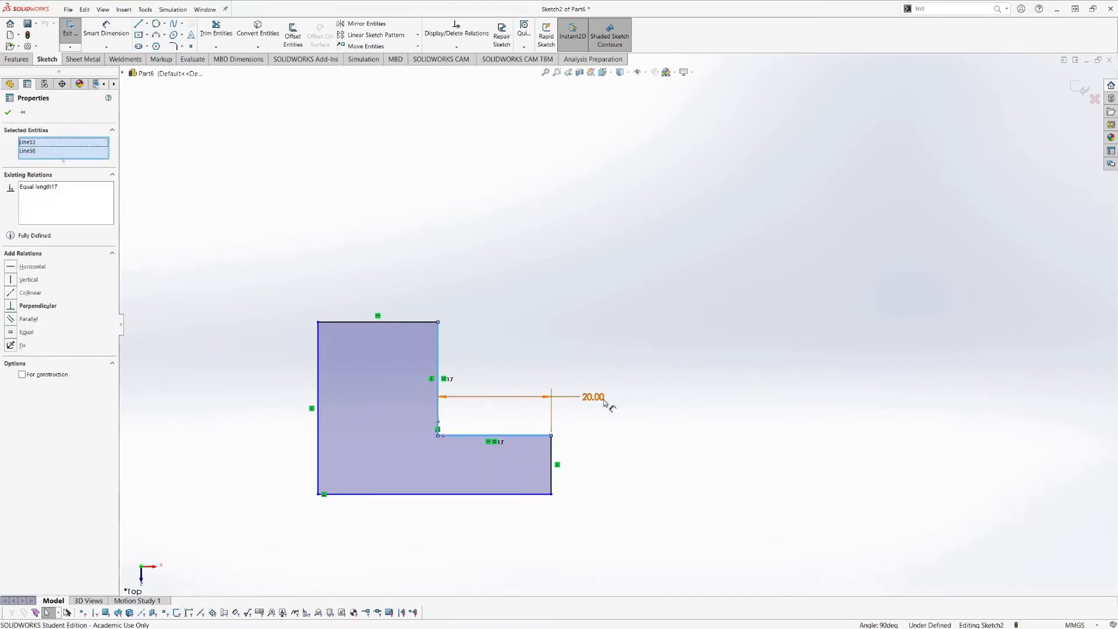
click(457, 287)
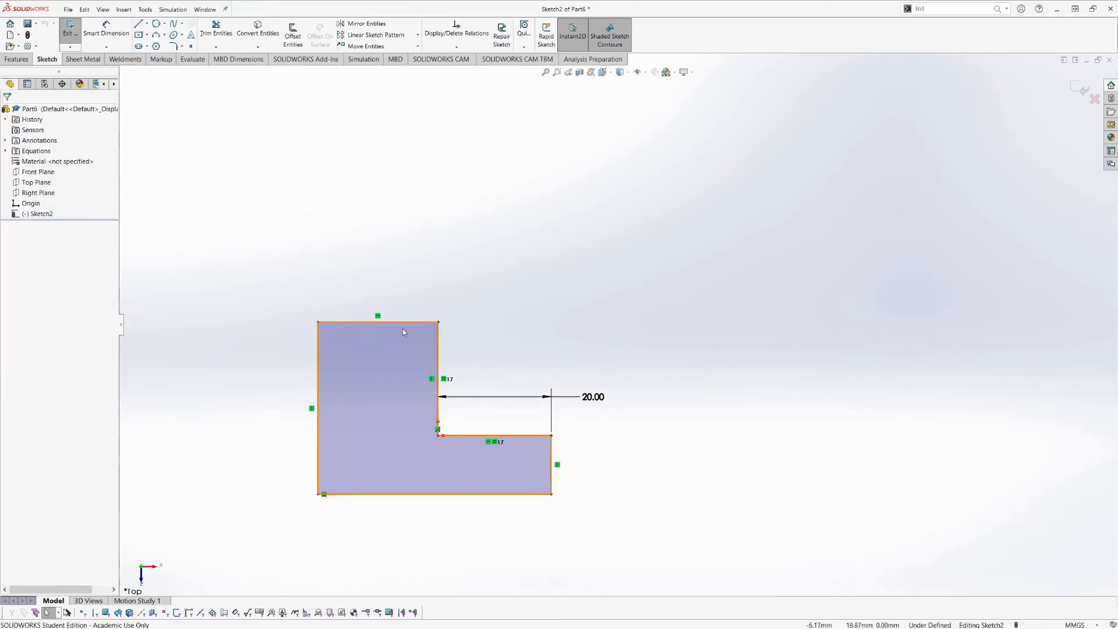
click(553, 478)
key(Escape)
click(553, 478)
ctrl+click(547, 494)
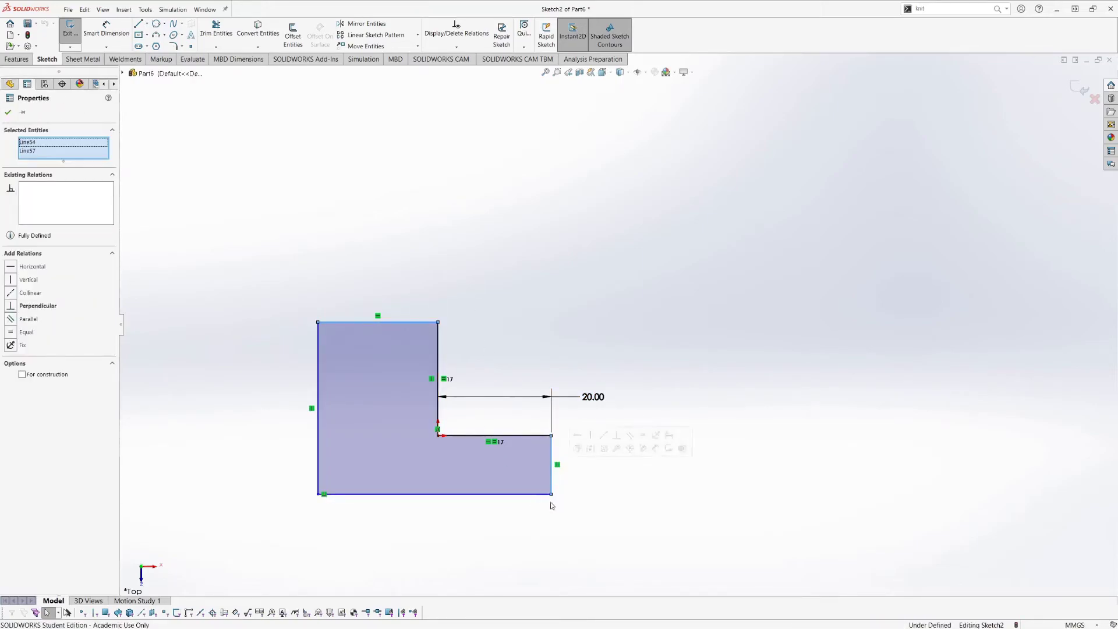
click(547, 527)
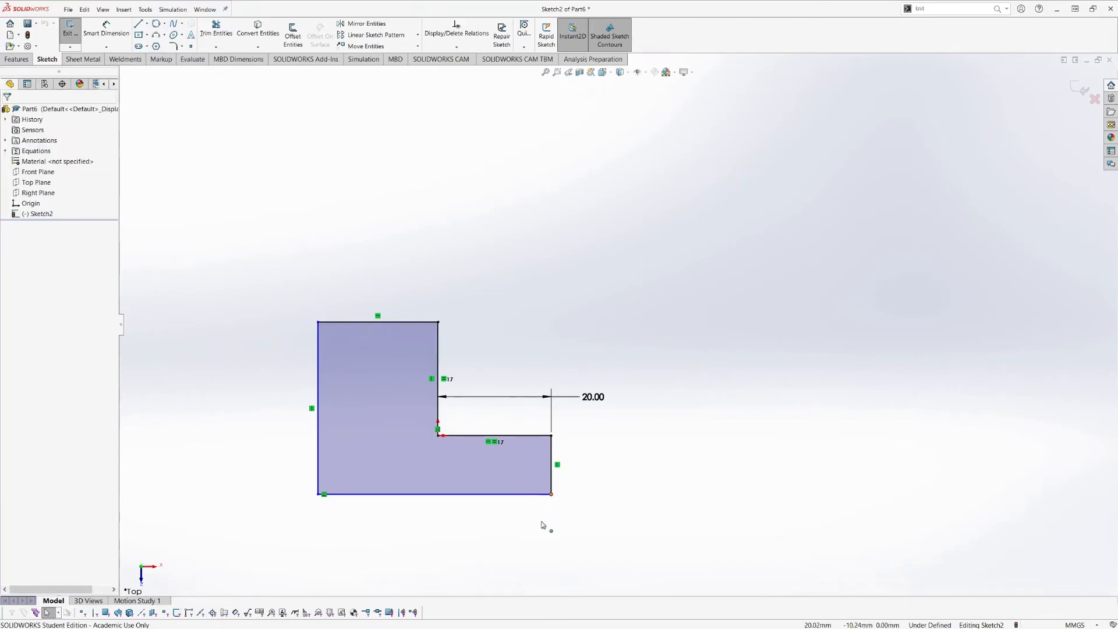
mouse_move(551, 494)
mouse_down()
mouse_move(558, 483)
mouse_move(517, 529)
mouse_move(609, 512)
mouse_move(571, 494)
mouse_move(449, 516)
mouse_move(551, 495)
mouse_up()
click(568, 504)
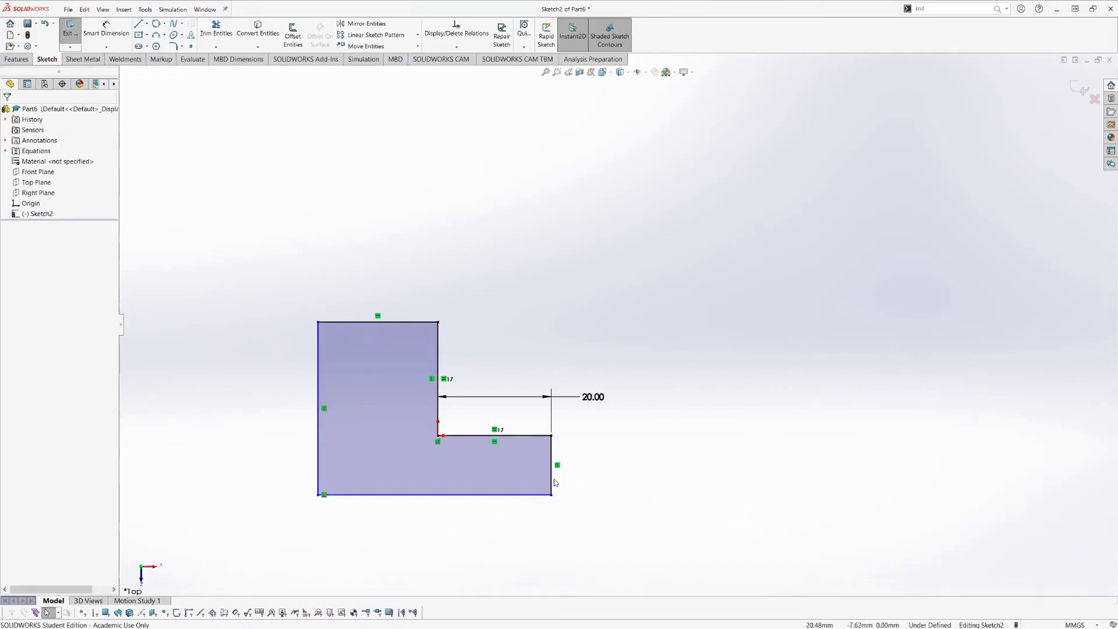
click(378, 321)
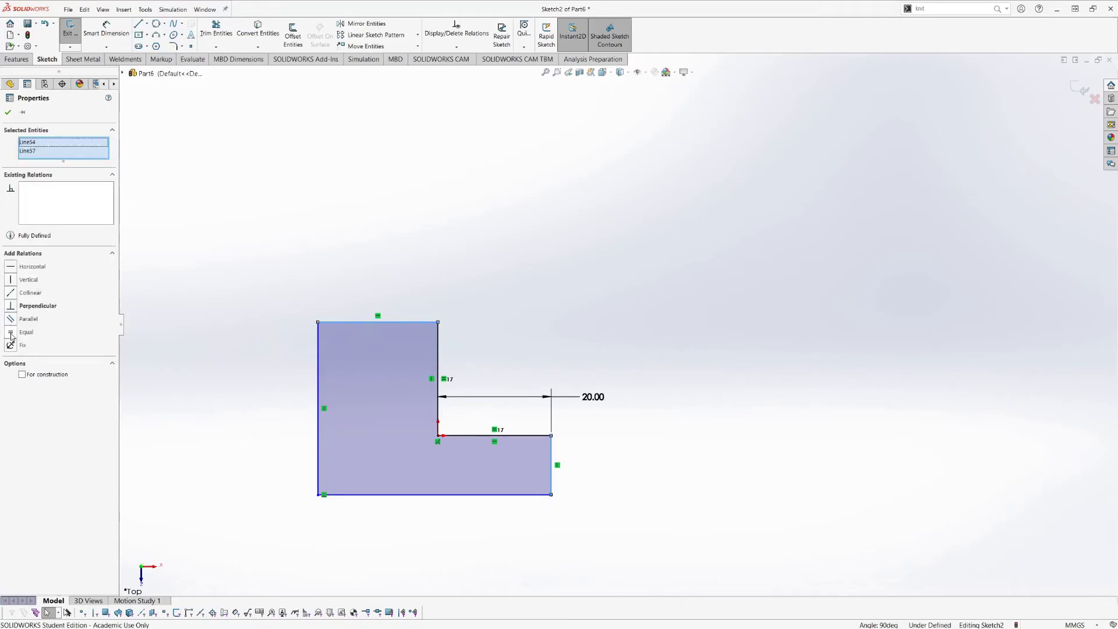
click(11, 335)
click(743, 290)
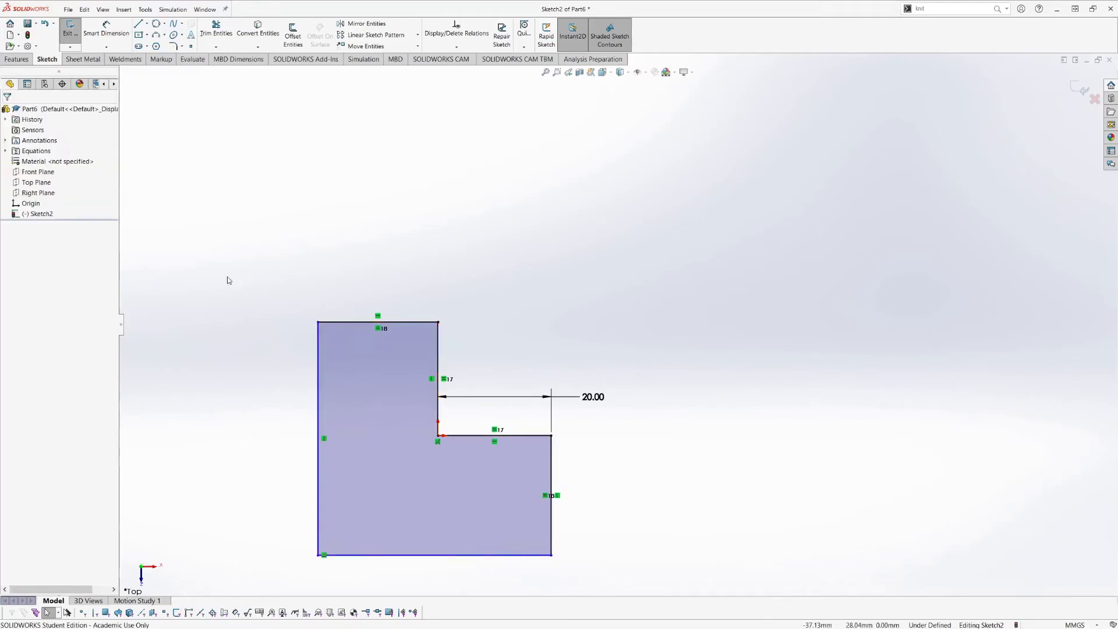
Drag the free bottom-left corner to test and enlarge the profile
mouse_move(318, 554)
mouse_down()
mouse_move(378, 489)
mouse_move(195, 524)
mouse_move(374, 444)
mouse_move(372, 499)
mouse_move(286, 571)
mouse_move(348, 494)
mouse_move(416, 454)
mouse_move(258, 577)
mouse_move(376, 465)
mouse_move(307, 522)
mouse_move(331, 542)
mouse_up()
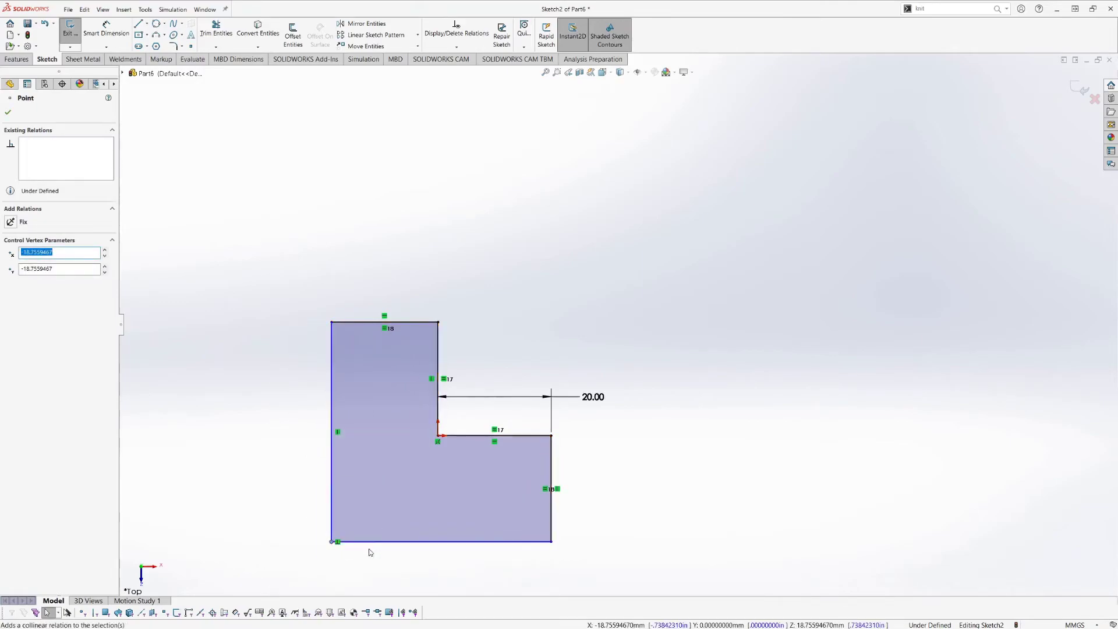
click(657, 540)
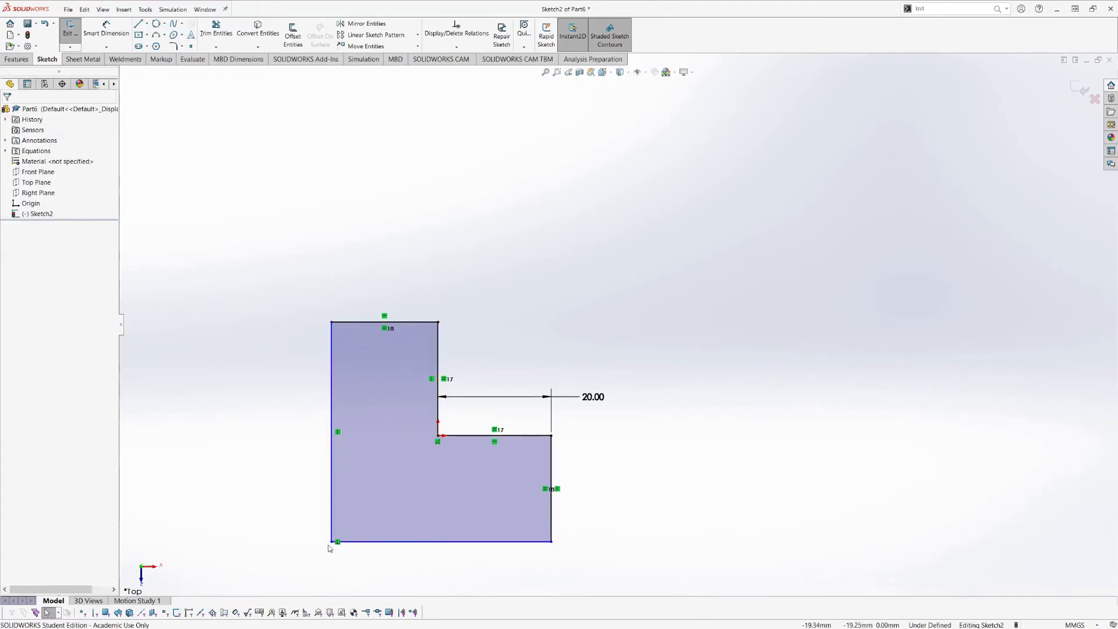
mouse_move(331, 542)
mouse_down()
mouse_move(409, 461)
mouse_move(304, 569)
mouse_move(322, 551)
mouse_up()
drag(319, 500, 328, 545)
click(798, 474)
Add a height dimension to the left edge, try 50, then undo back to 39.41
key(d)
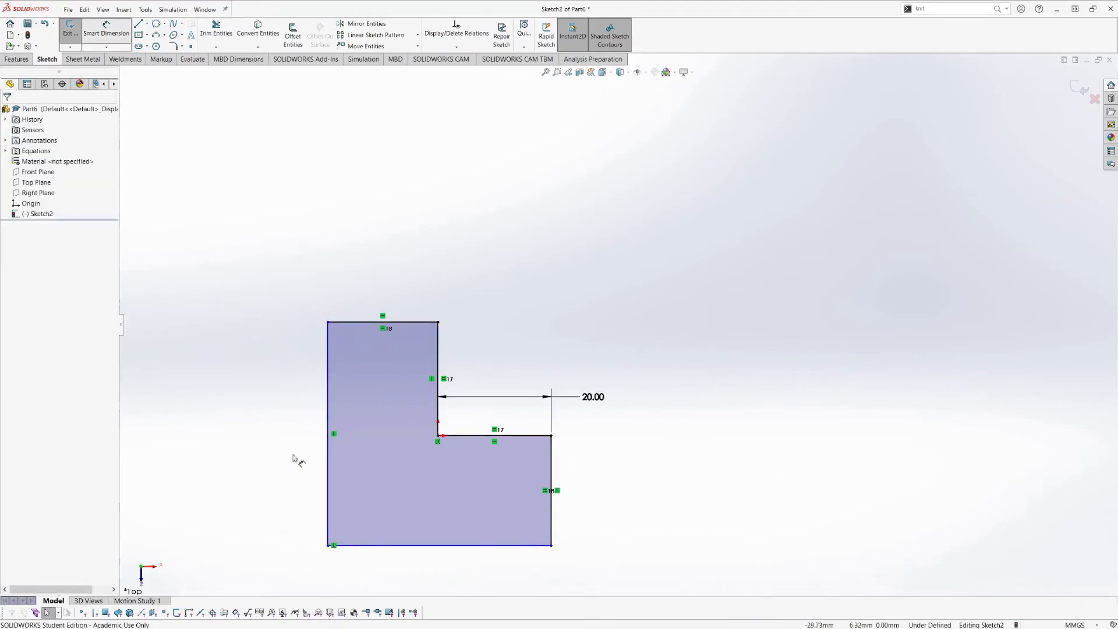
click(327, 391)
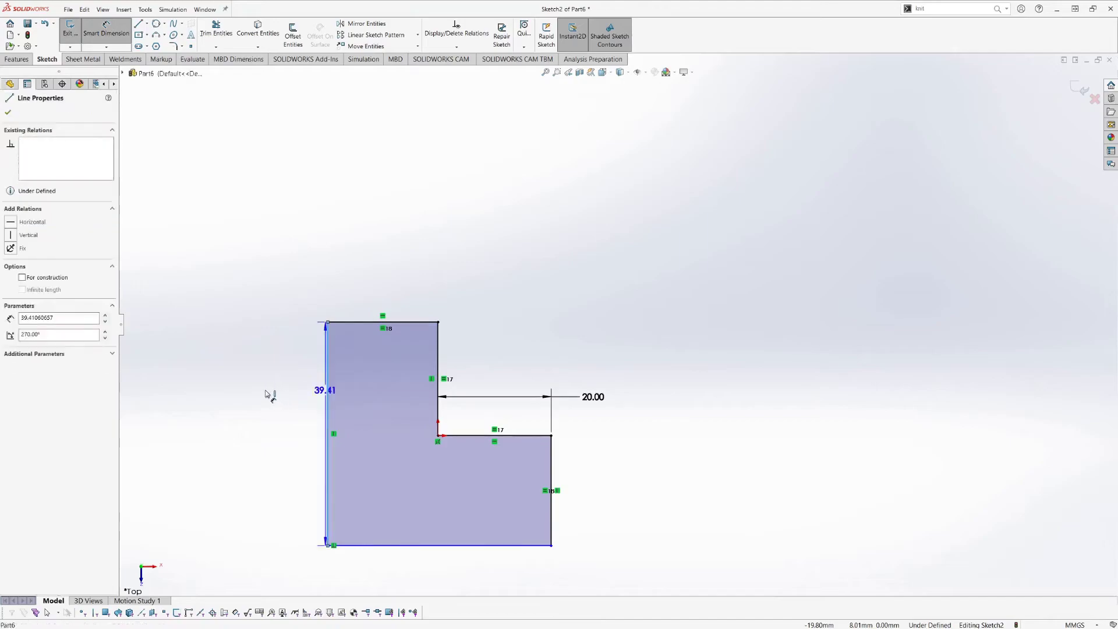
click(265, 408)
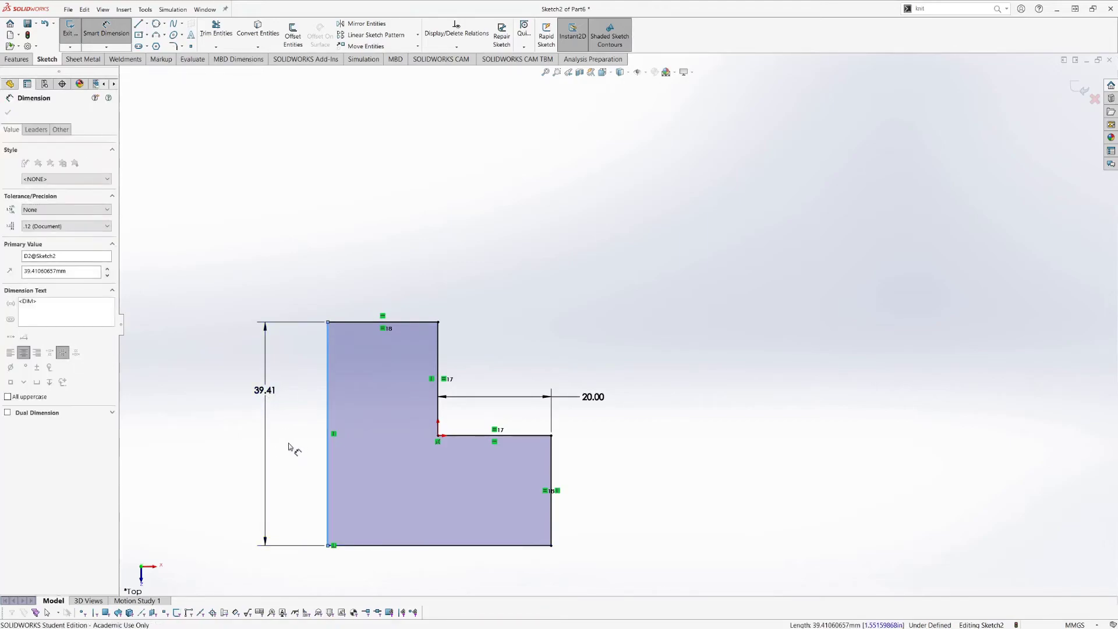
key(Return)
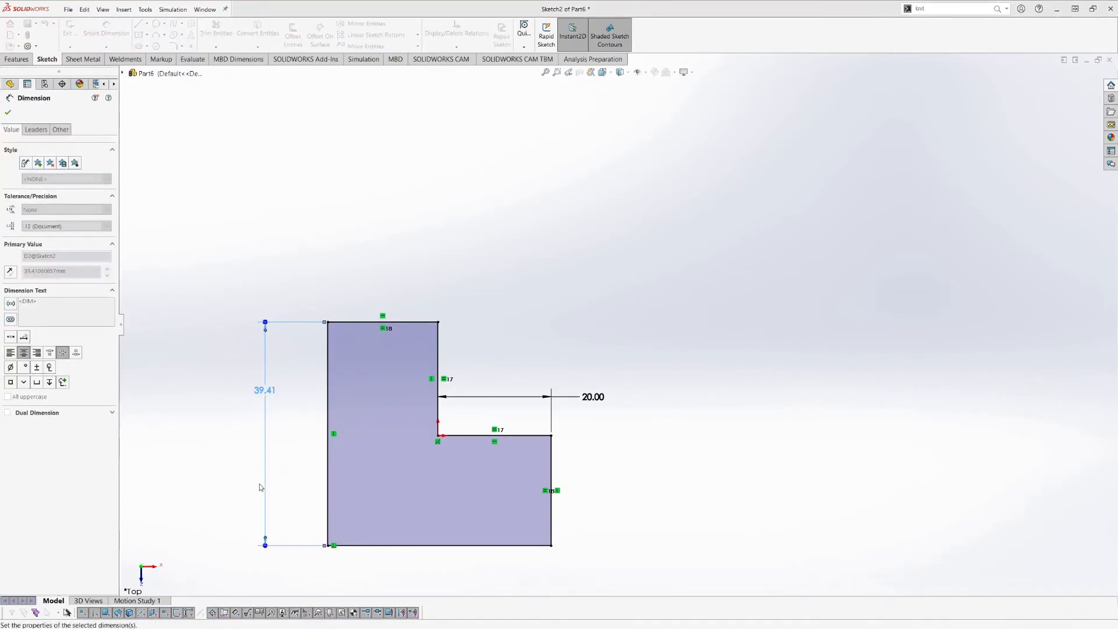
key(Return)
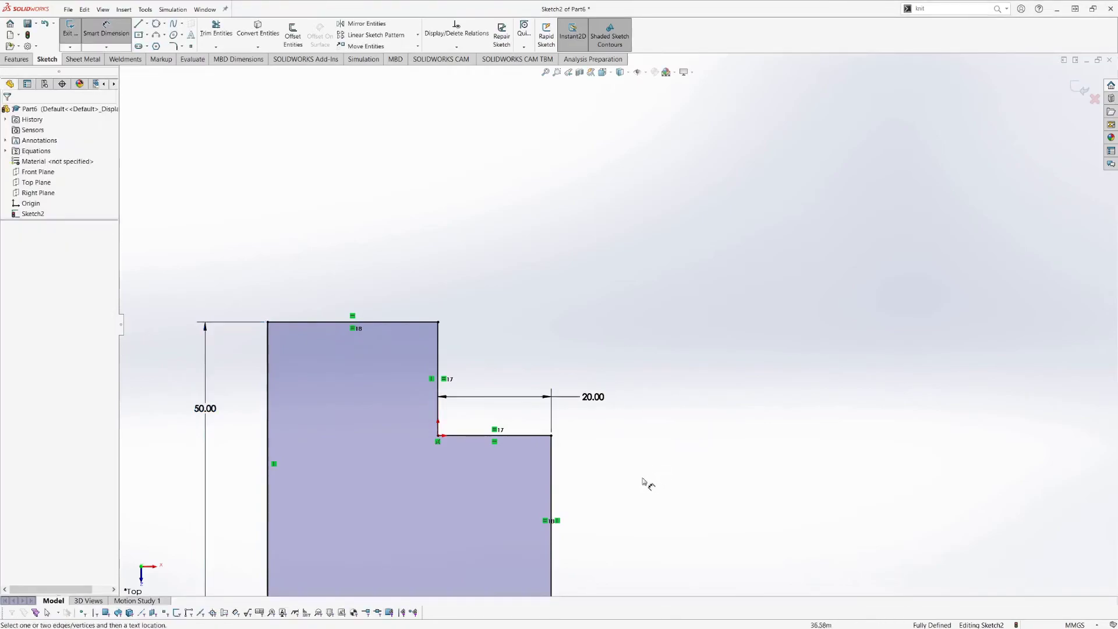
scroll(623, 464, up, 3)
scroll(562, 387, down, 2)
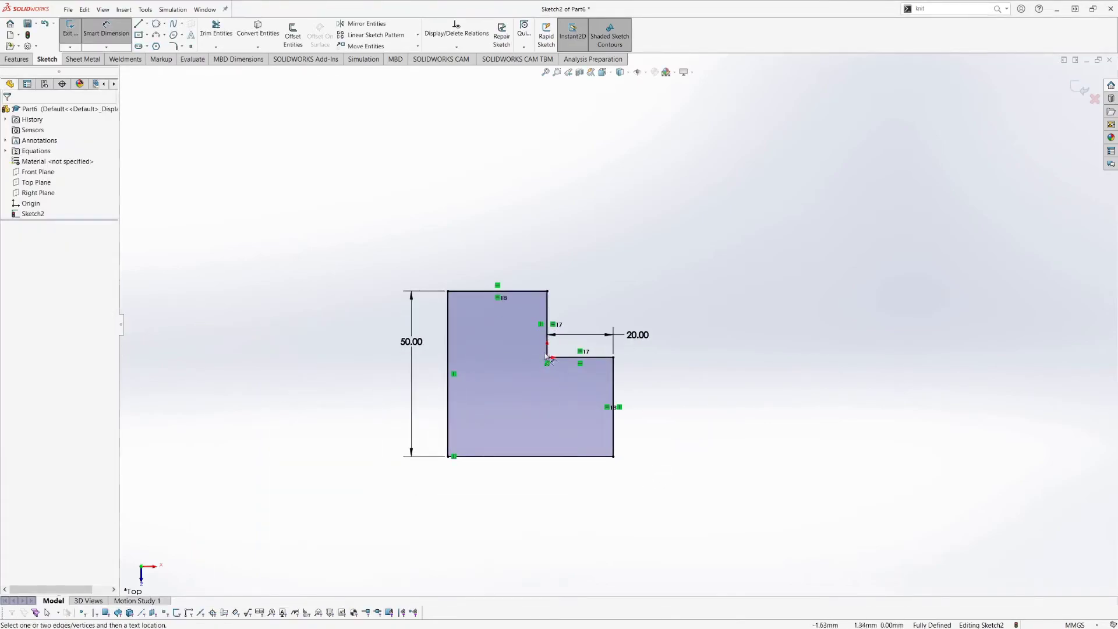
scroll(541, 364, down, 2)
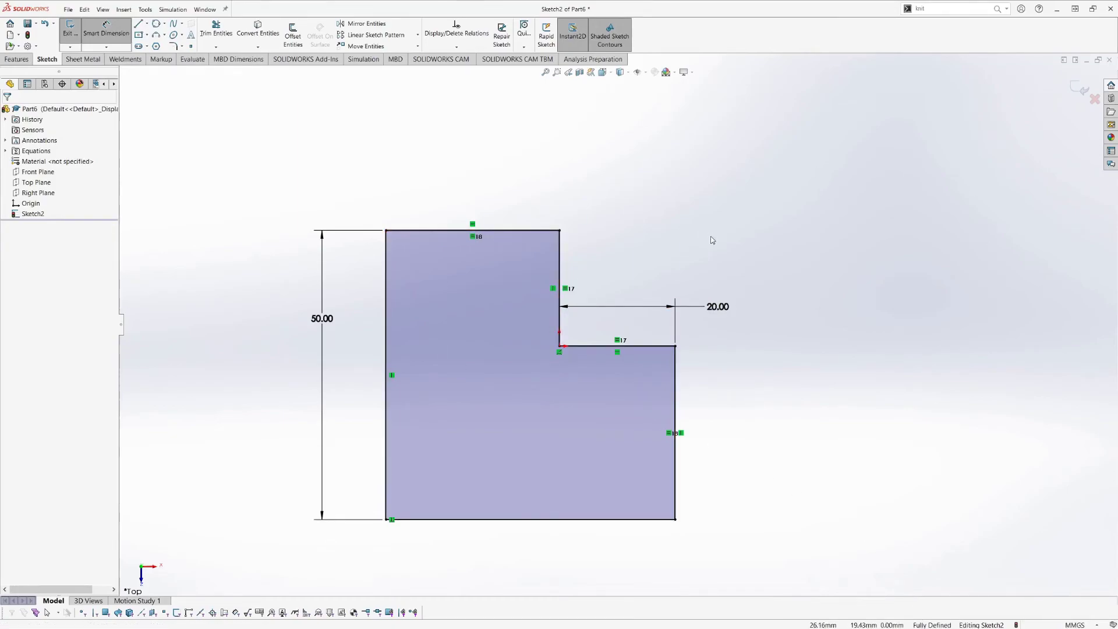
key(Escape)
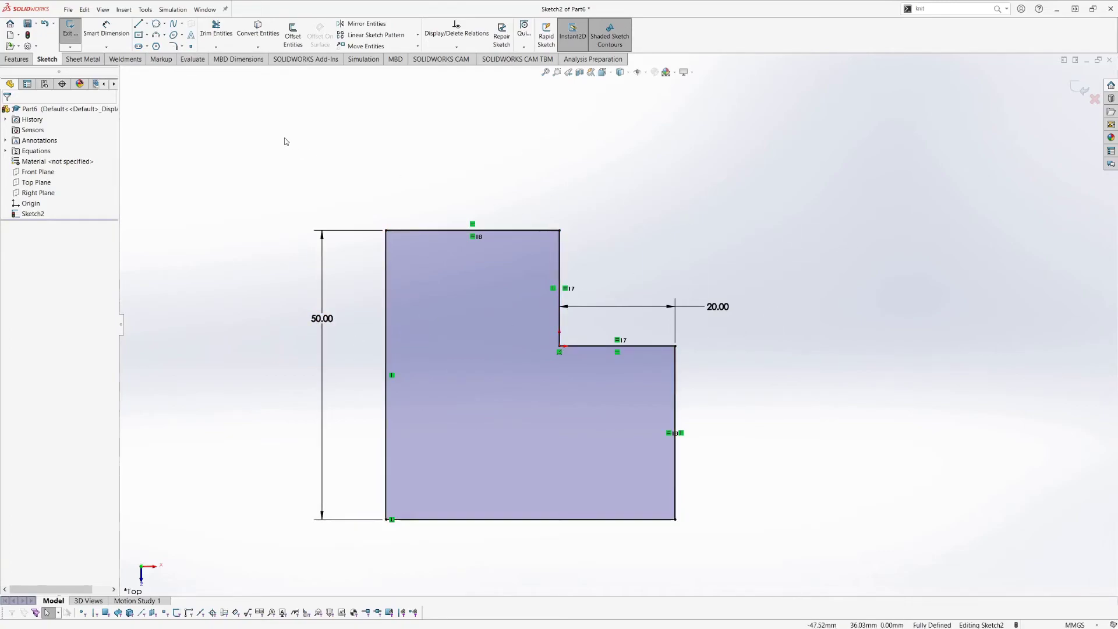
key(ctrl+z)
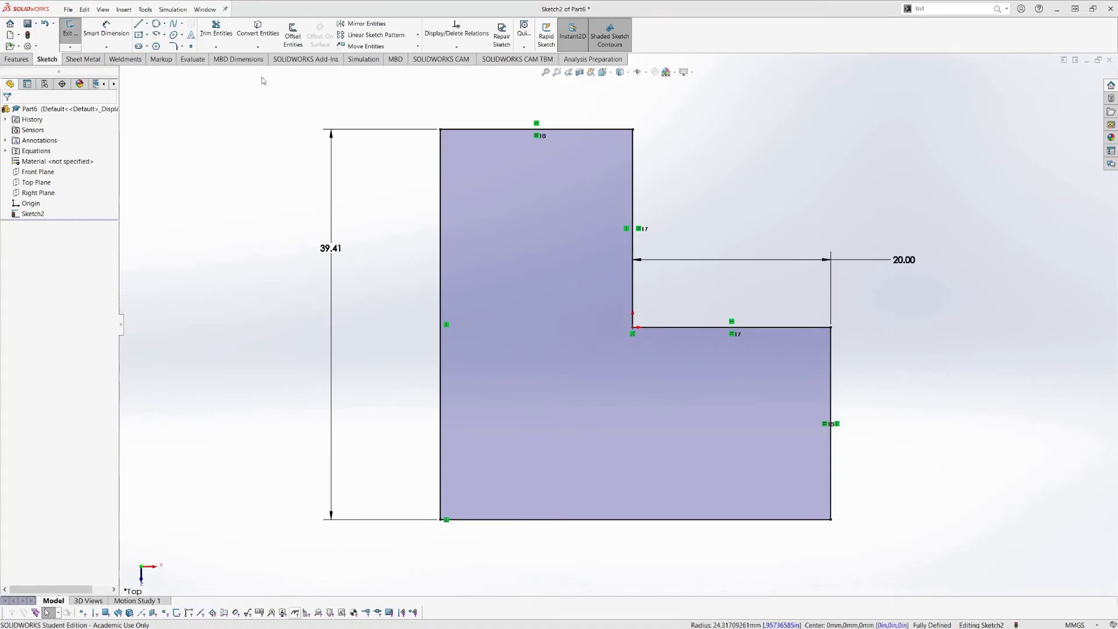
Draw a centre-point quarter arc centred on the notch's inner corner, spanning both notch edges
click(157, 36)
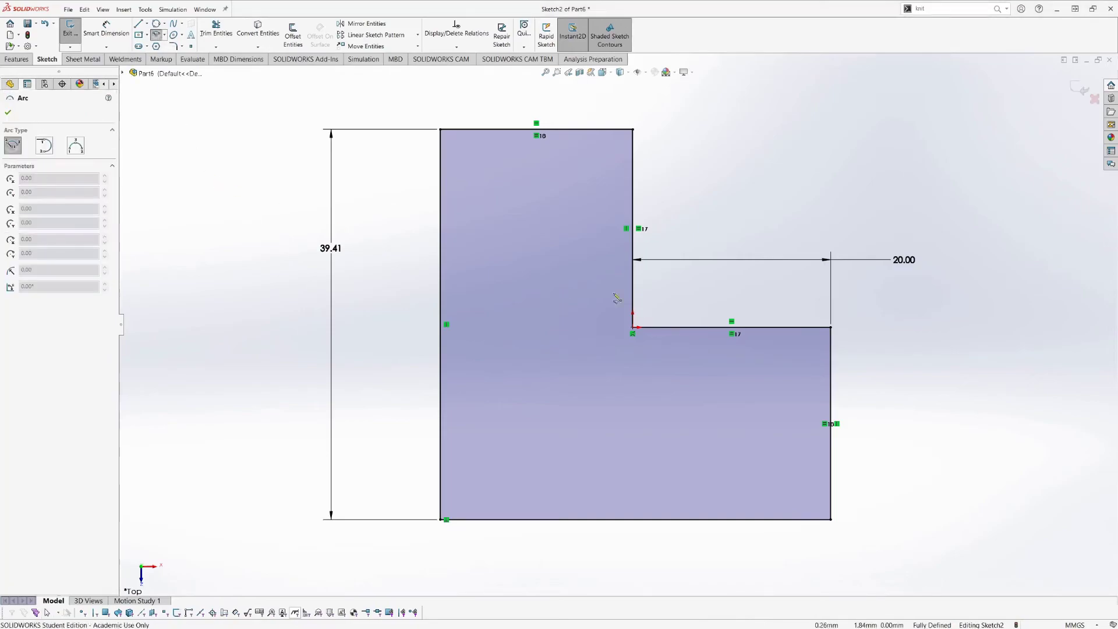
click(633, 327)
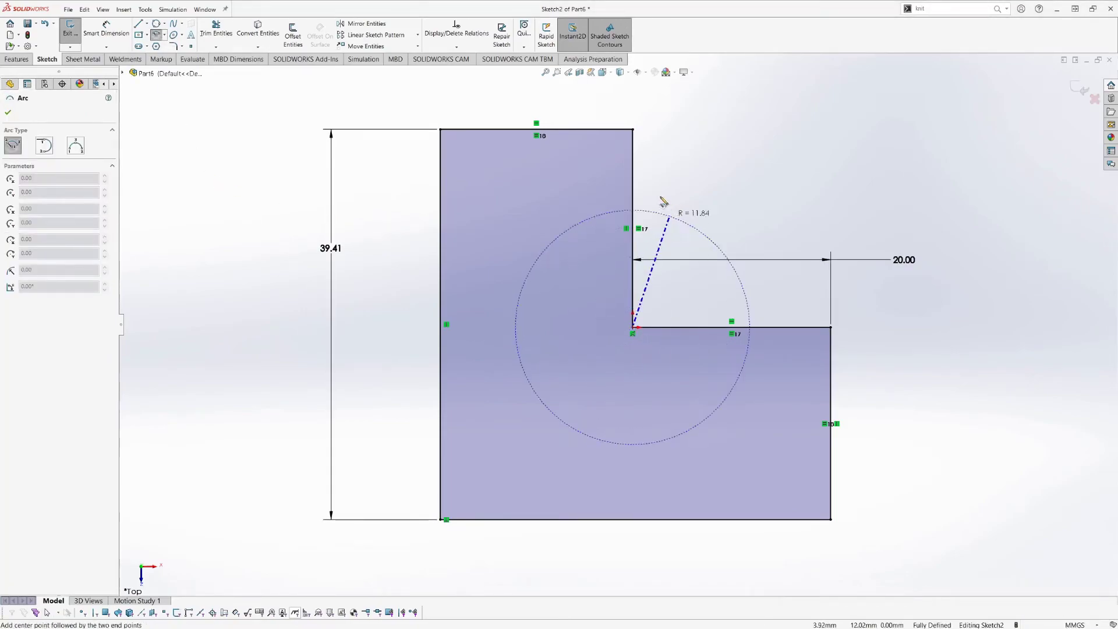
click(634, 179)
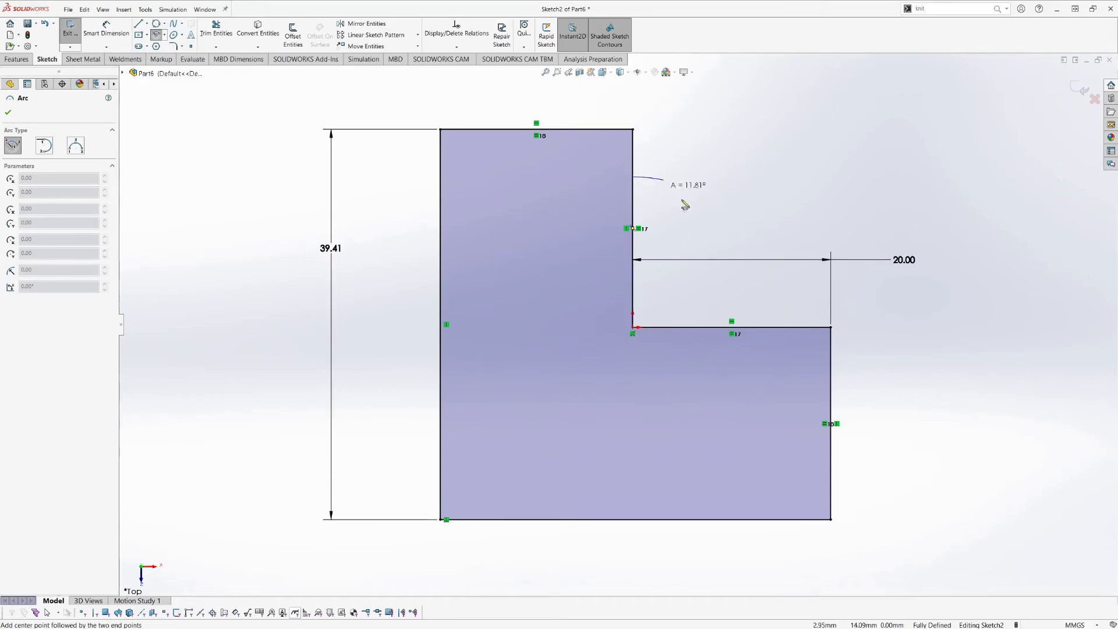
click(785, 331)
key(Escape)
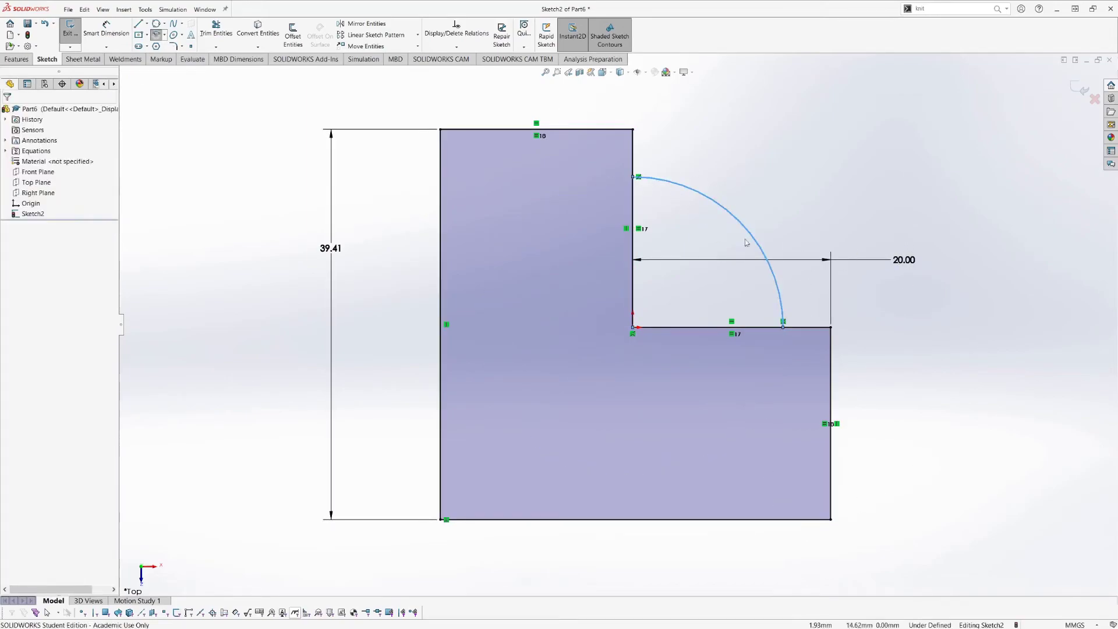
Dimension the arc's radius to 15 mm
key(d)
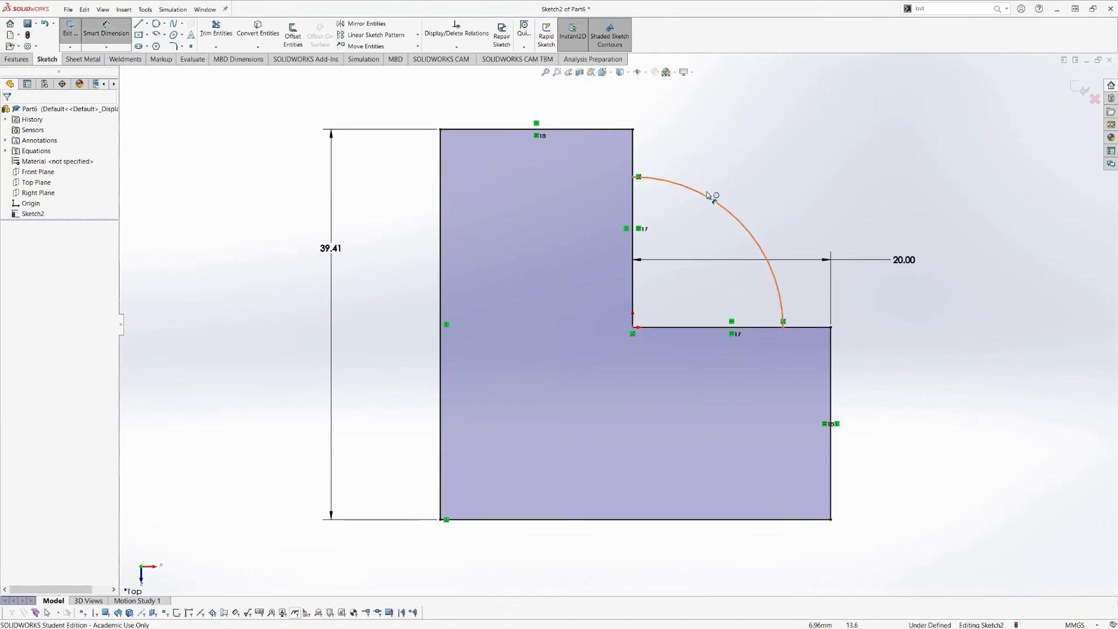
click(711, 196)
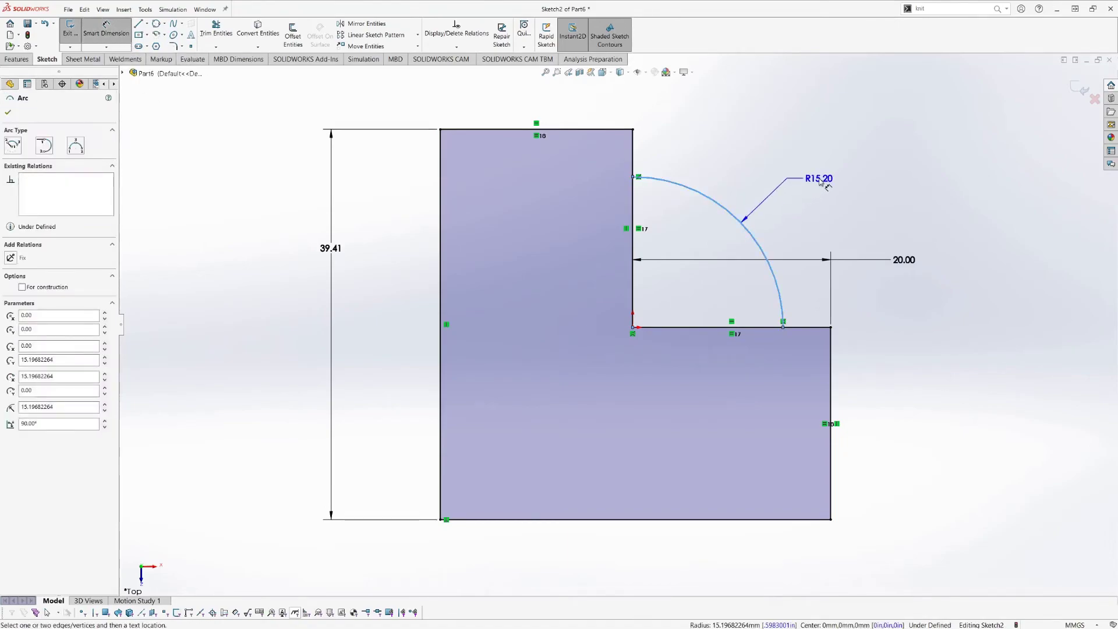
click(821, 183)
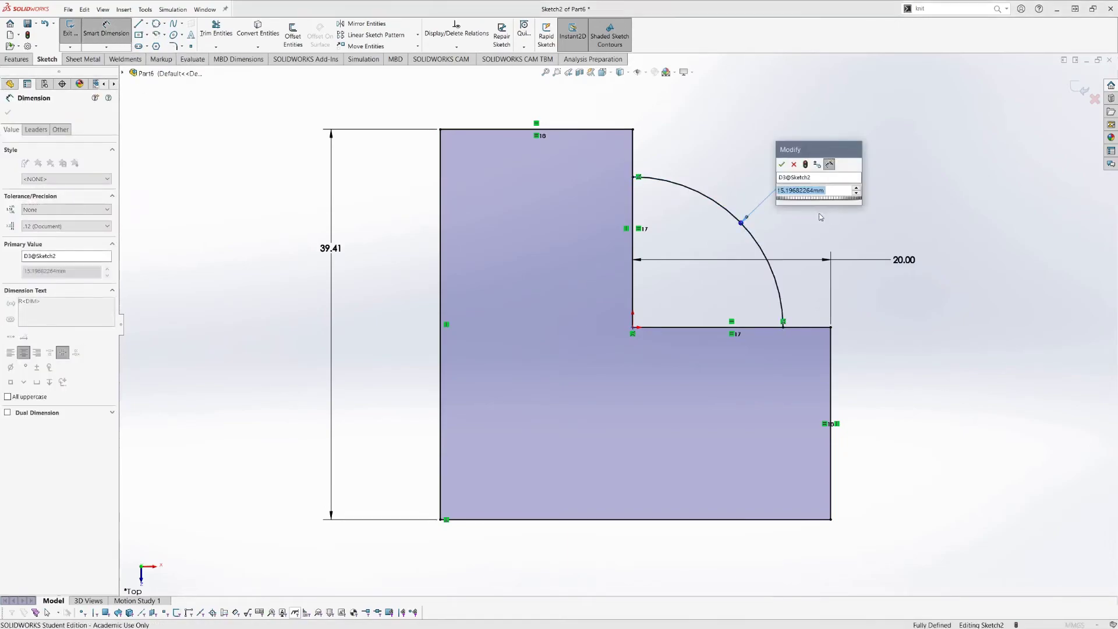
text(15)
key(Return)
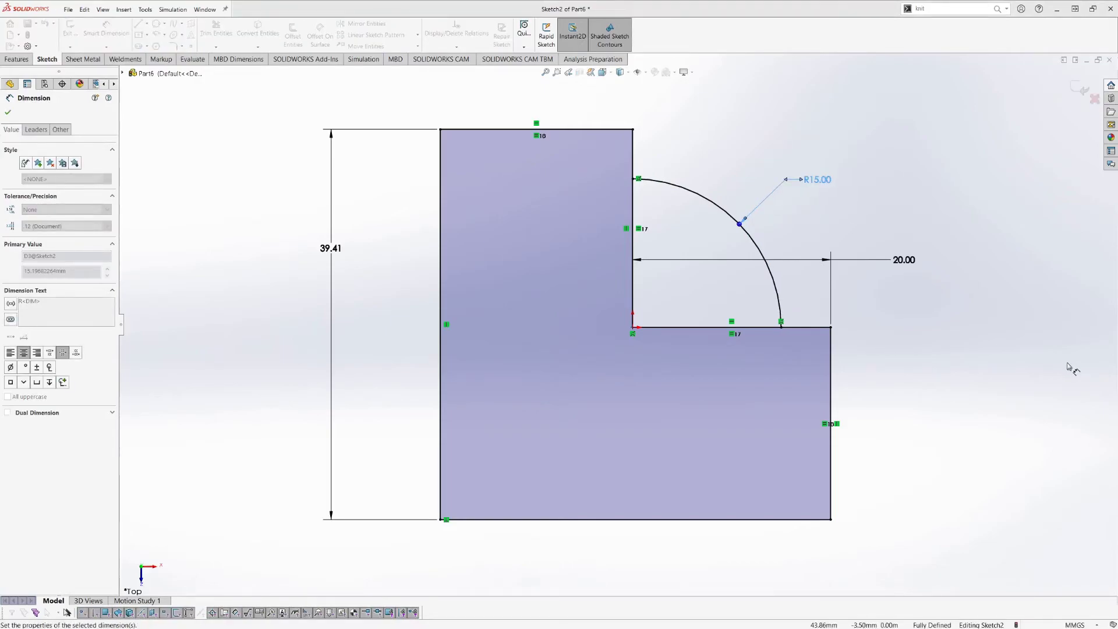
key(Escape)
key(Escape)
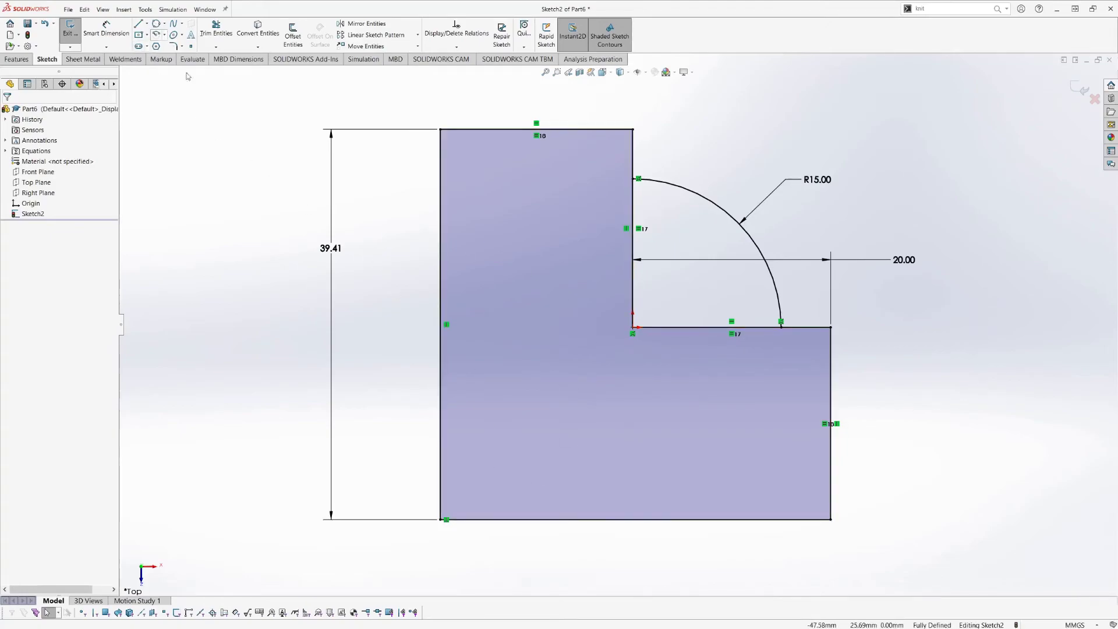
Power-trim the notch corner lines inside the R15 arc, then reposition the arc's lower end
click(225, 37)
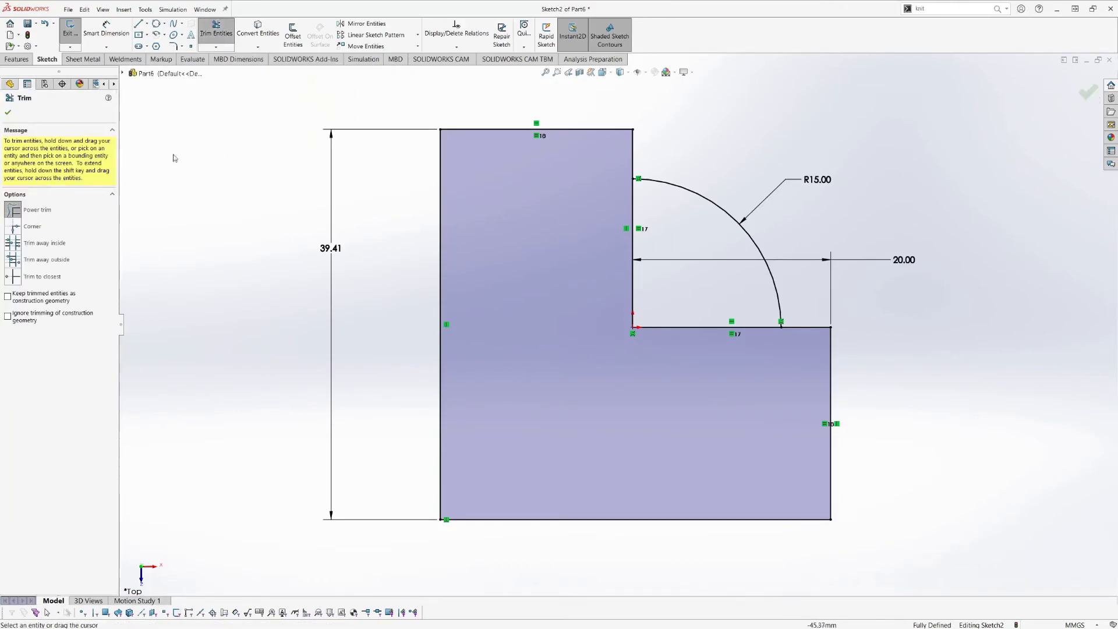
click(12, 210)
mouse_move(748, 340)
mouse_down()
mouse_move(699, 286)
mouse_move(575, 252)
mouse_up()
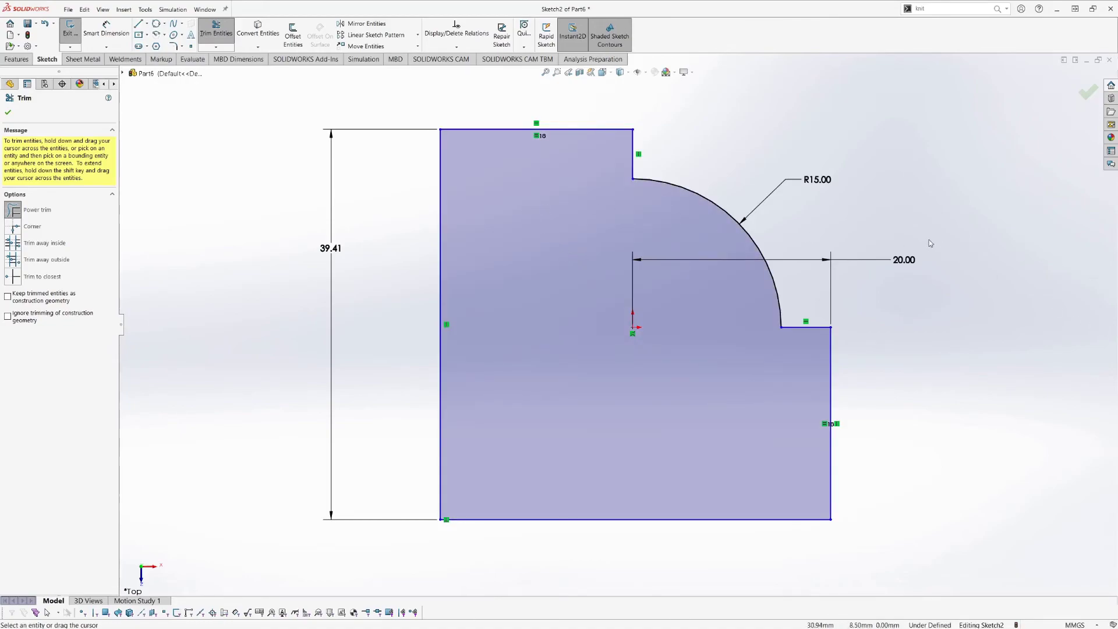
key(Escape)
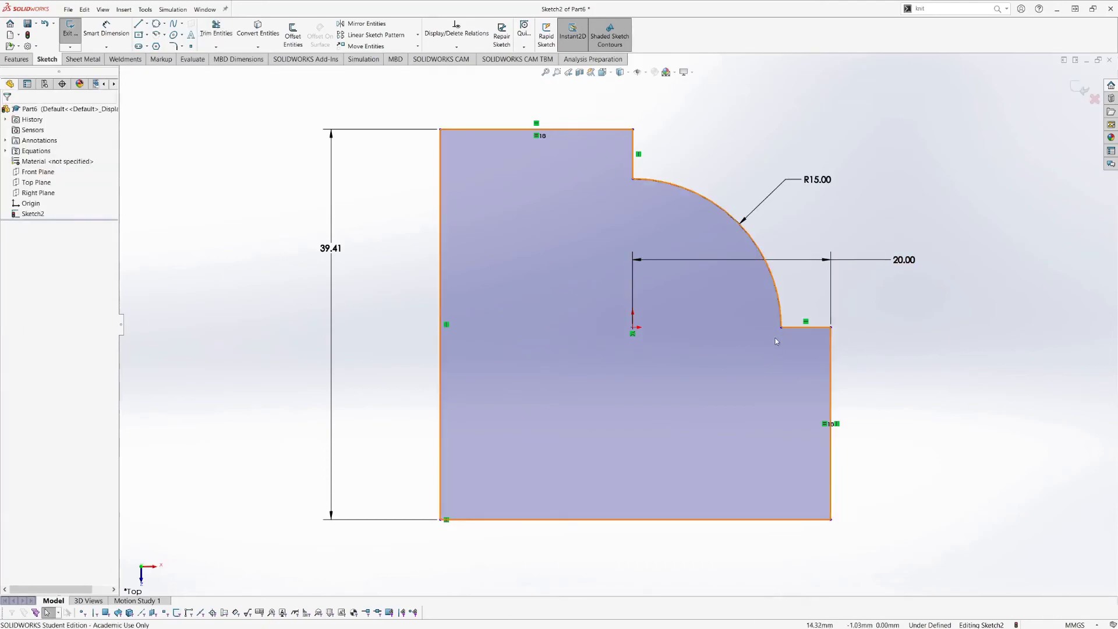
mouse_move(814, 350)
mouse_down()
mouse_move(827, 372)
mouse_move(812, 401)
mouse_move(826, 355)
mouse_move(822, 268)
mouse_move(822, 384)
mouse_move(831, 338)
mouse_move(825, 259)
mouse_move(821, 373)
mouse_move(822, 259)
mouse_move(824, 312)
mouse_move(828, 295)
mouse_up()
Align the arc's centre with its endpoints using Horizontal and Vertical relations
ctrl+click(632, 328)
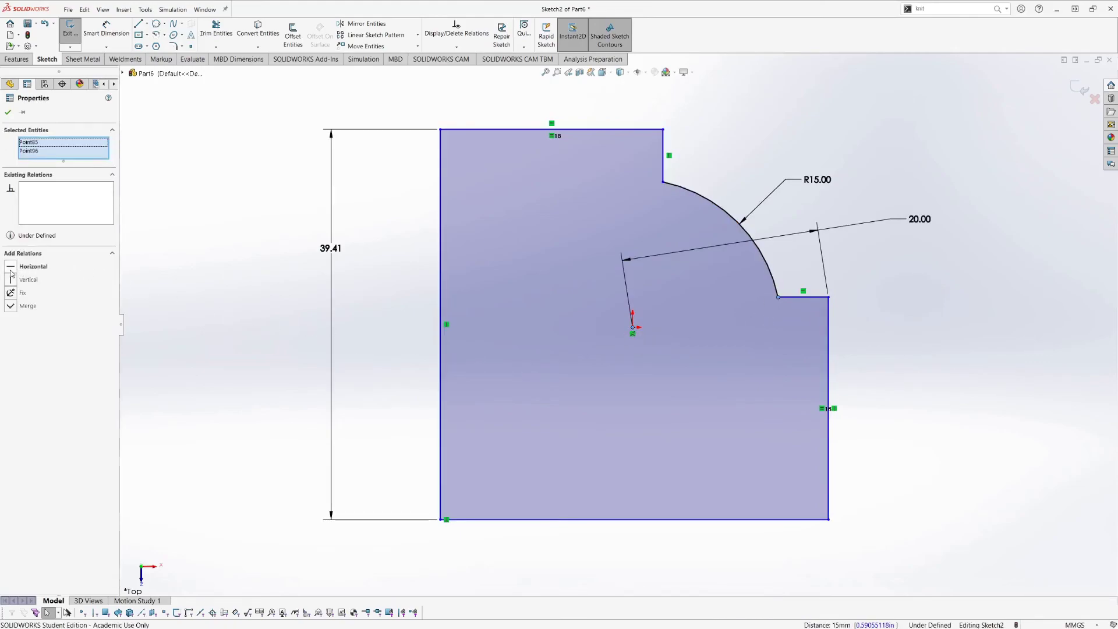
click(11, 268)
key(Escape)
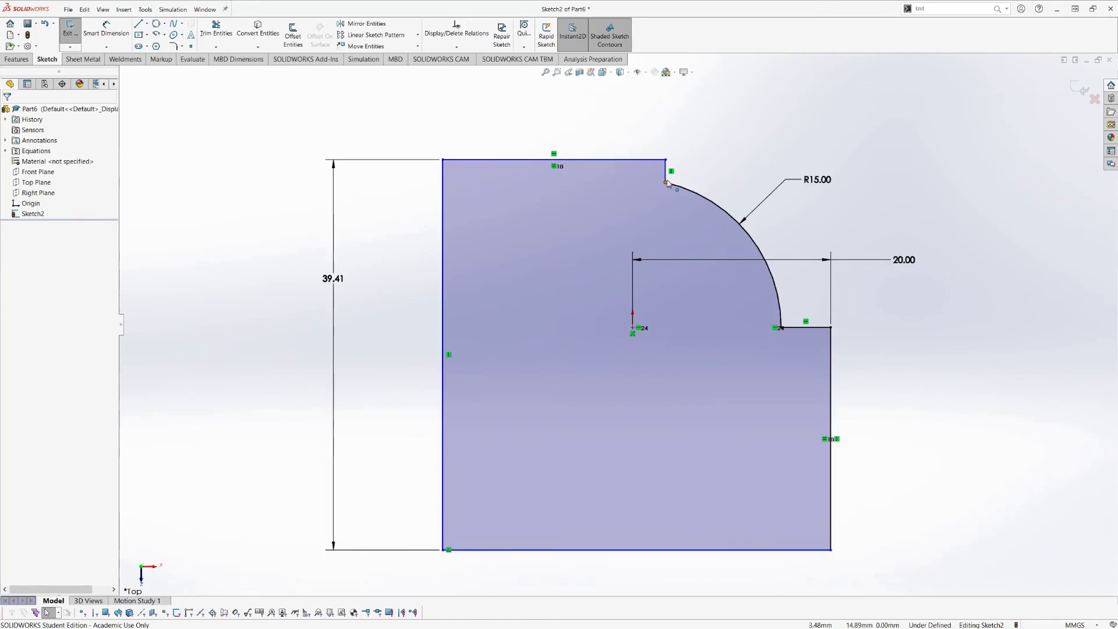
ctrl+click(633, 329)
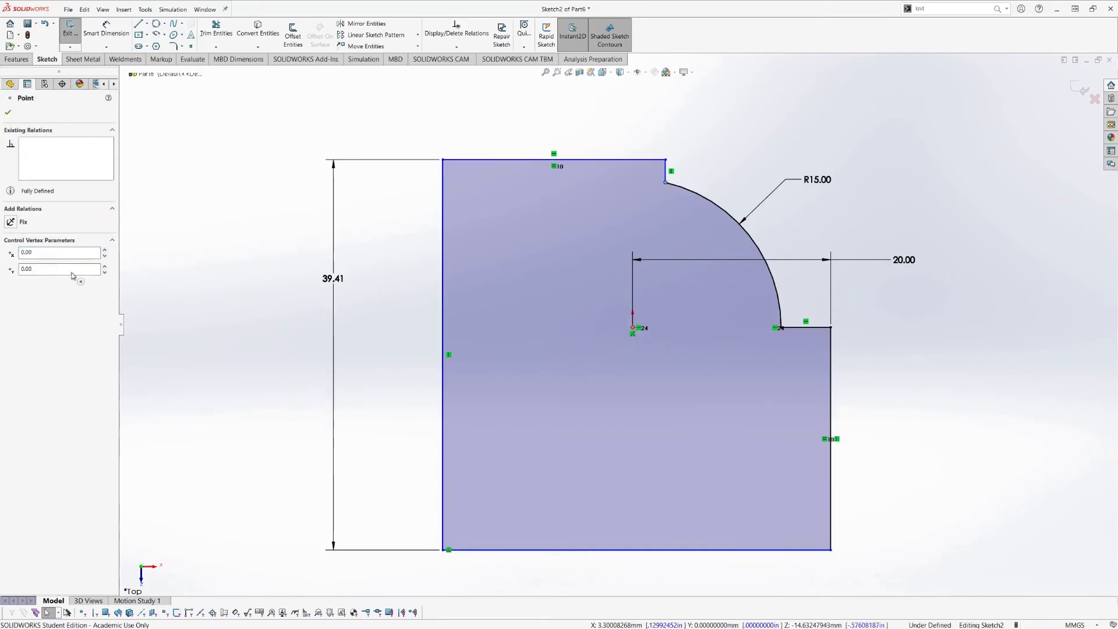
click(11, 279)
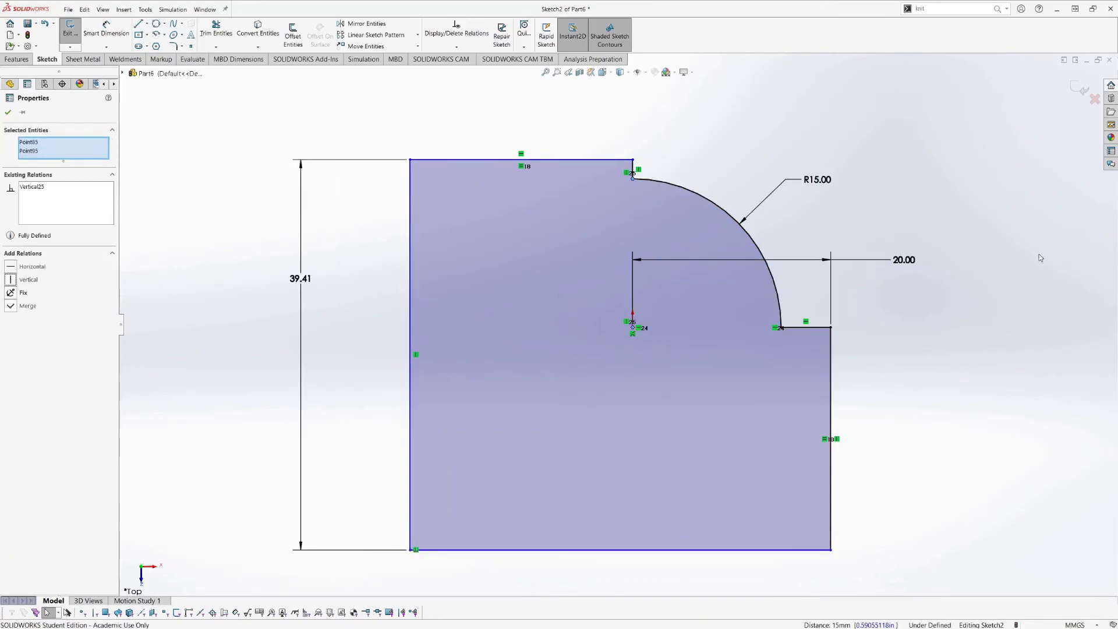
key(Escape)
Test the top-right corner by dragging, then make the two short notch edges Equal
mouse_move(634, 160)
mouse_down()
mouse_move(594, 110)
mouse_move(634, 110)
mouse_move(612, 107)
mouse_up()
key(Escape)
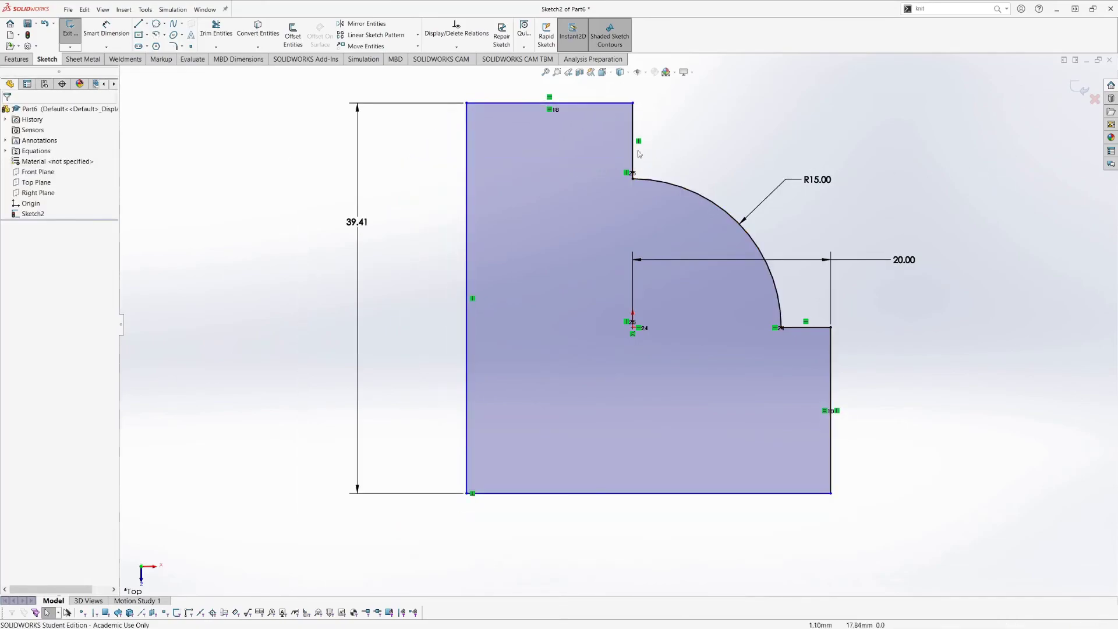
click(642, 167)
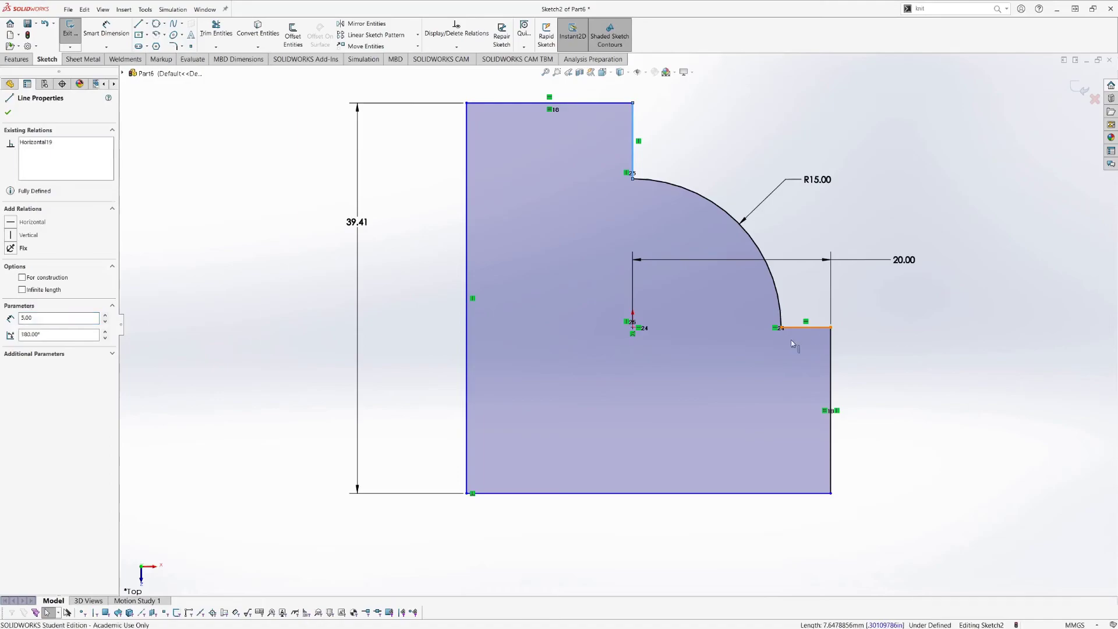
ctrl+click(805, 328)
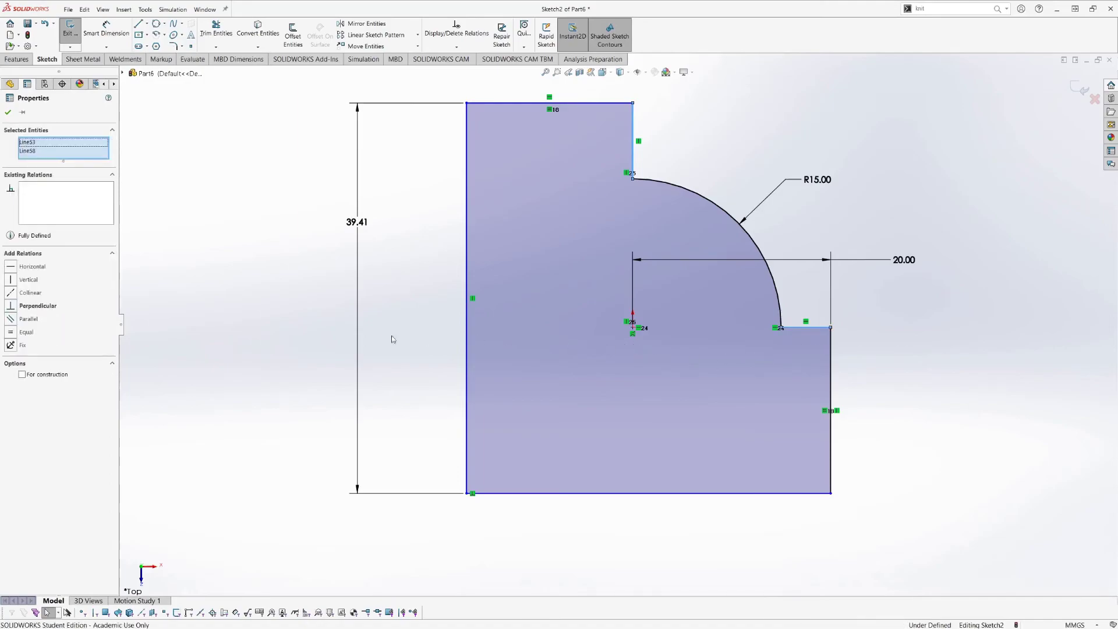
click(11, 333)
click(954, 365)
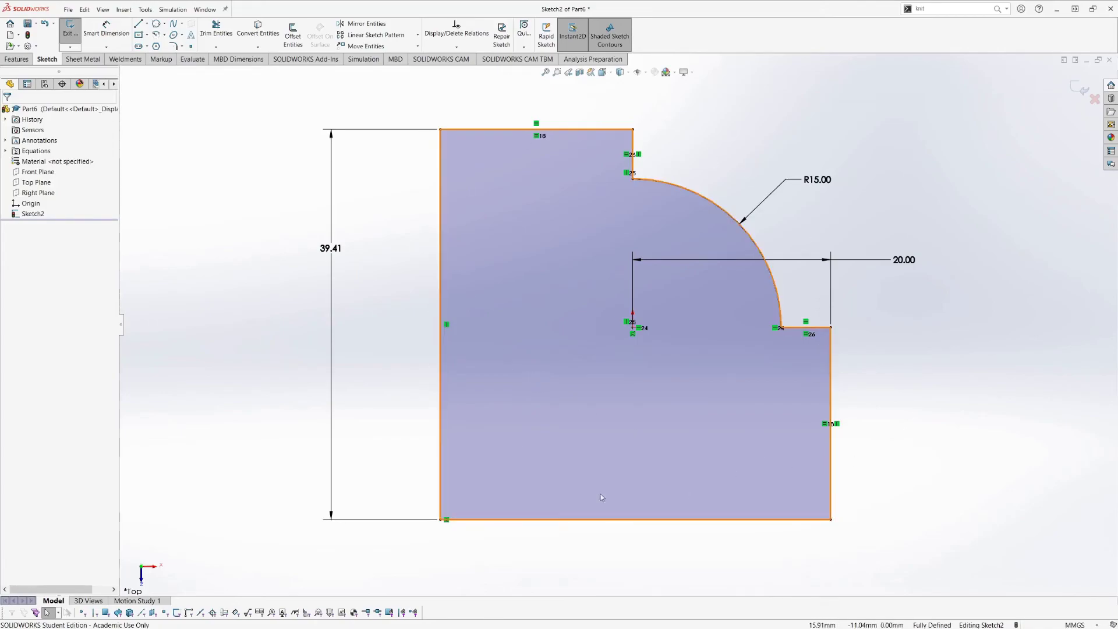
click(173, 47)
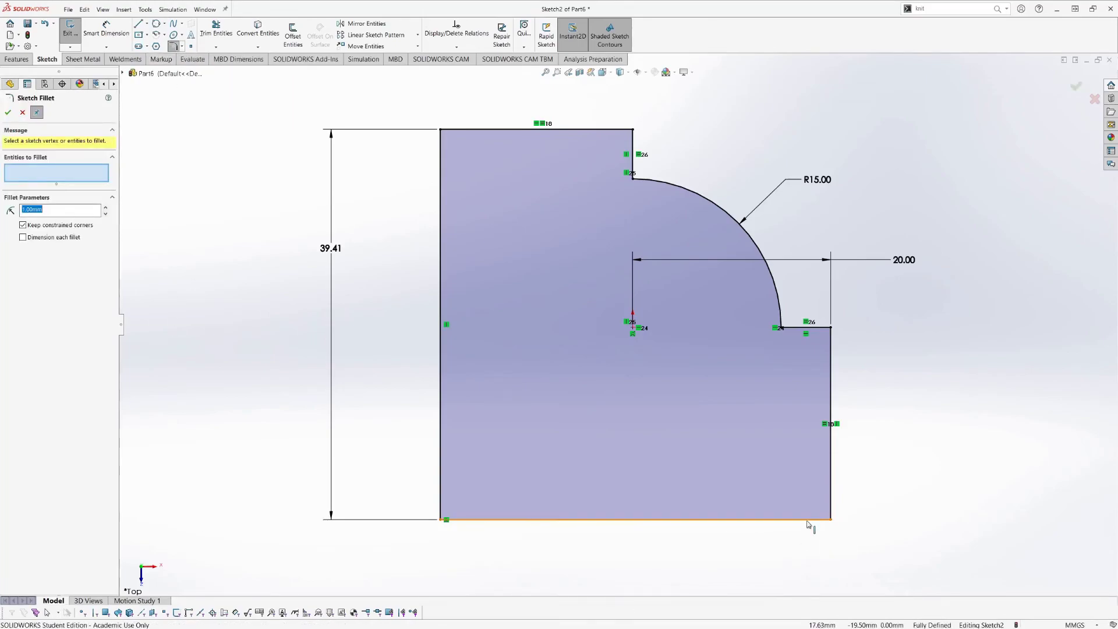
click(830, 518)
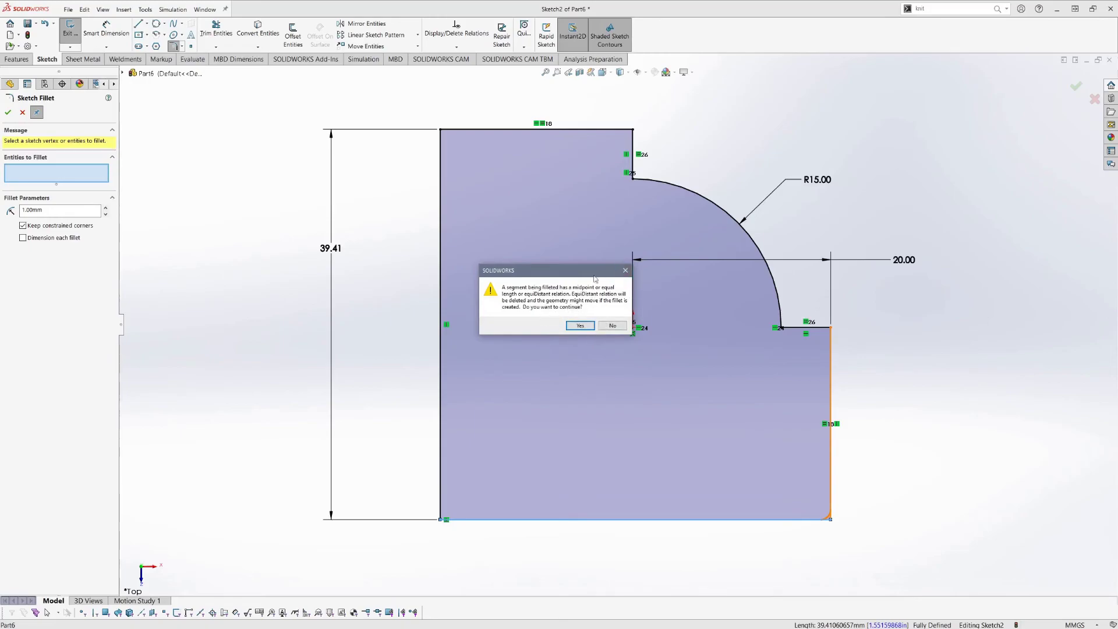
click(579, 327)
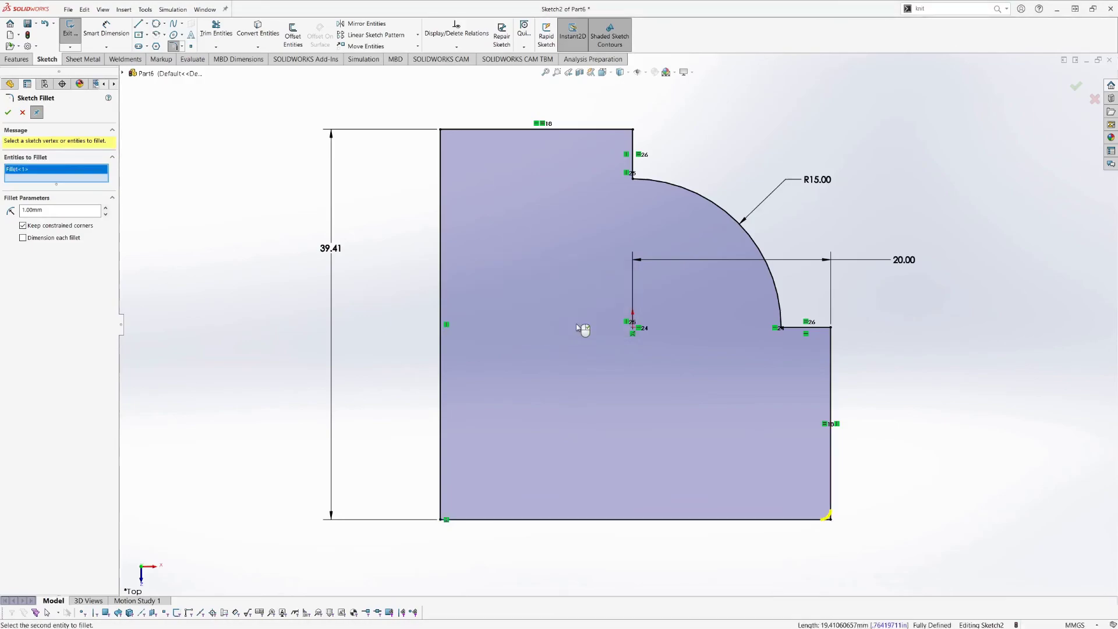
click(8, 112)
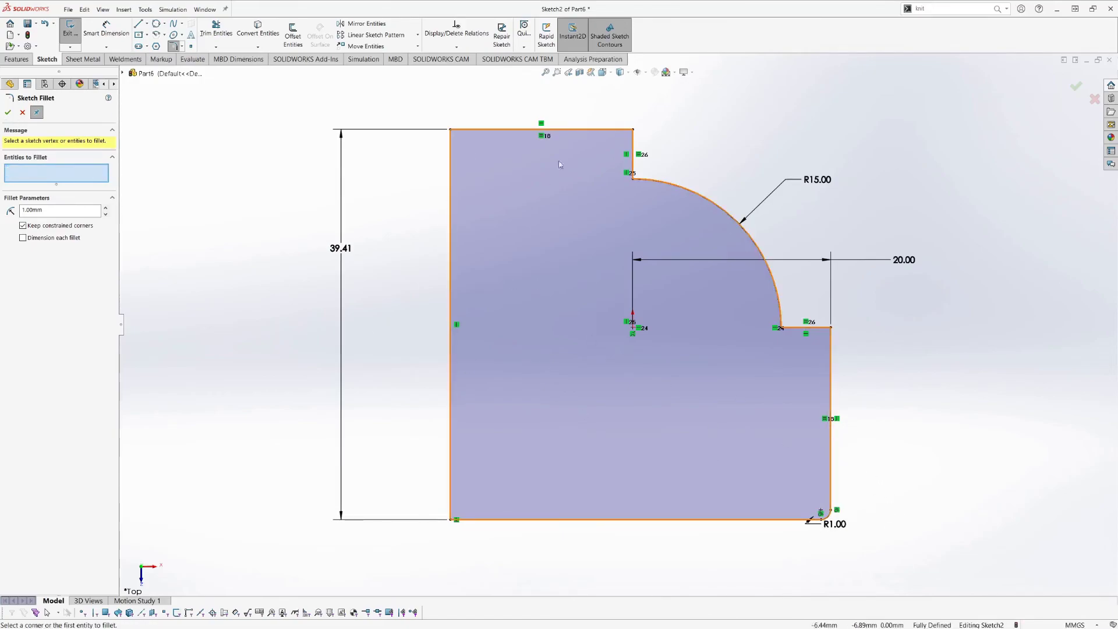
key(Escape)
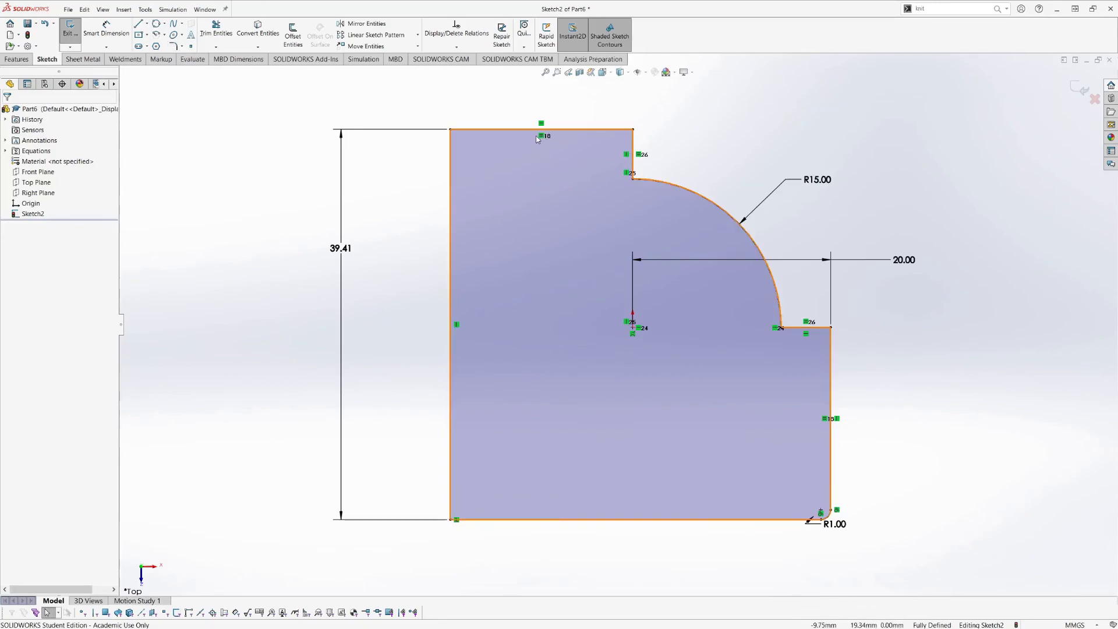
click(538, 138)
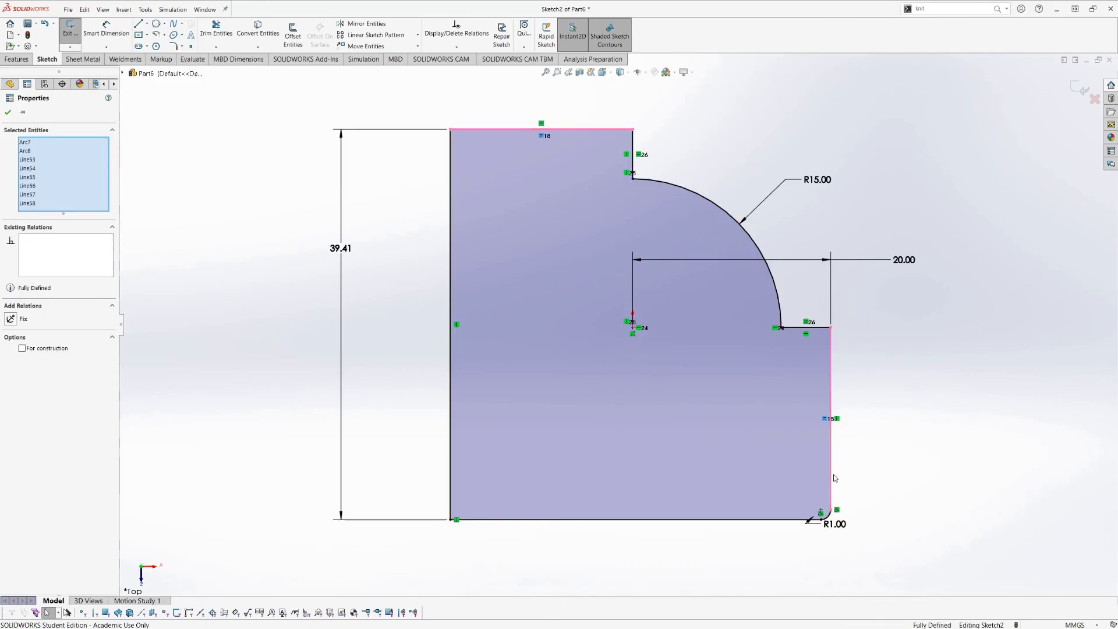
click(879, 490)
click(856, 492)
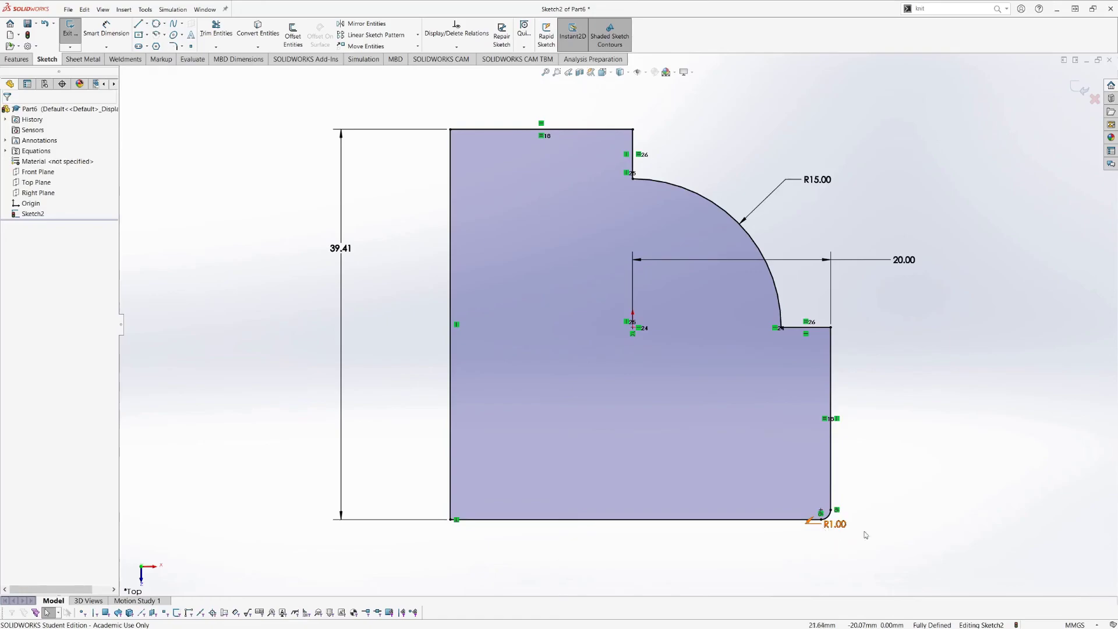
key(ctrl+z)
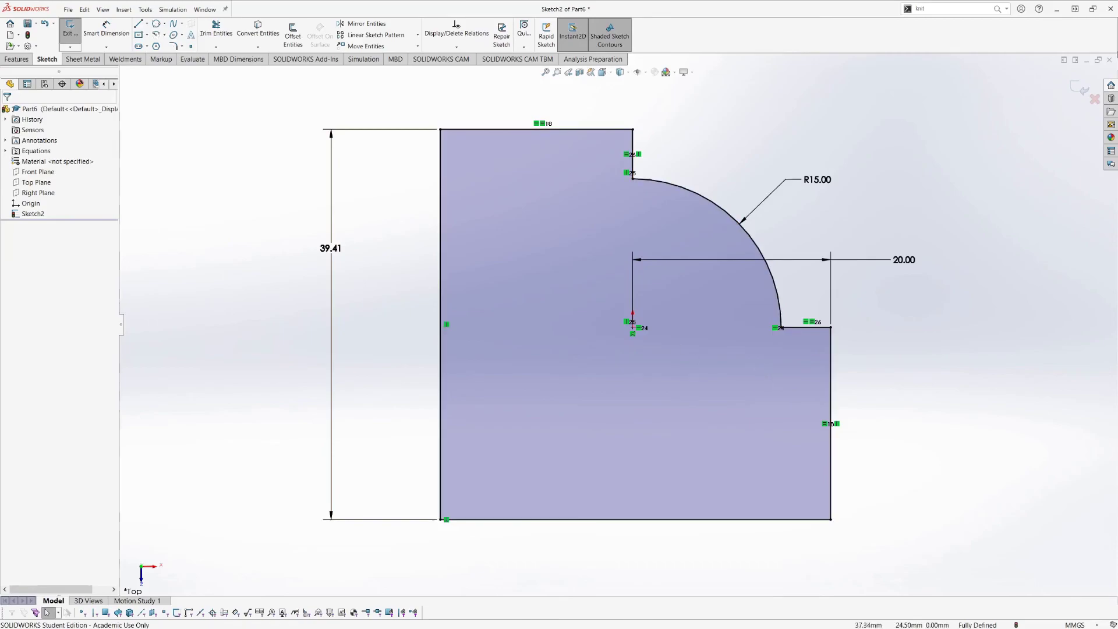
Extrude Sketch2 as a Blind 20 mm boss into a solid block
click(1080, 87)
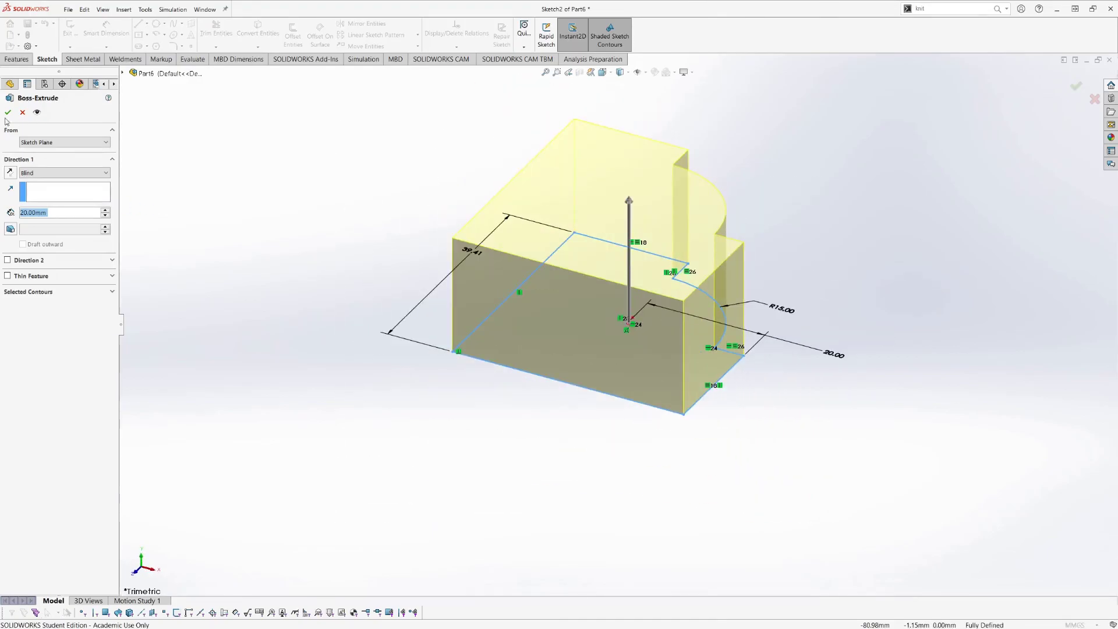
key(Return)
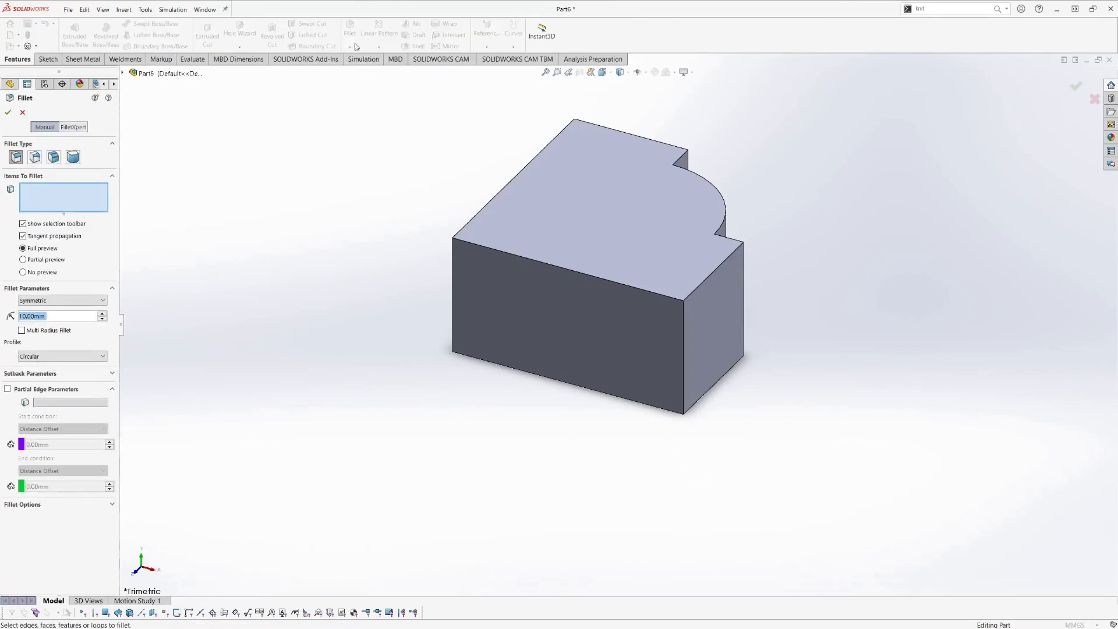
Round the block's front vertical edge with a 1 mm radius fillet
click(683, 356)
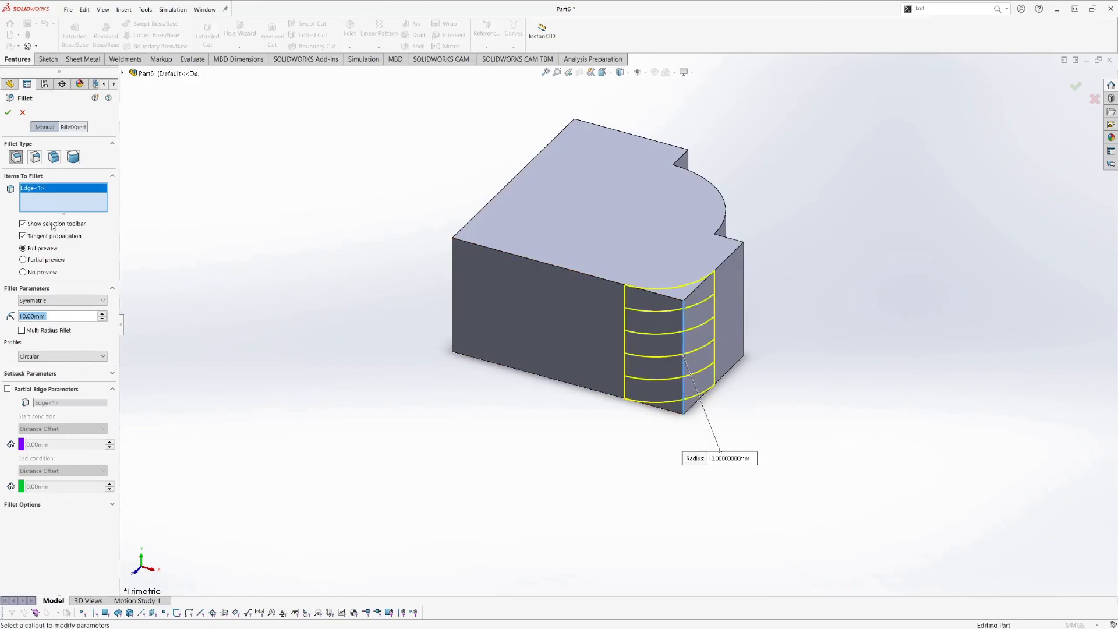
text(1)
key(Return)
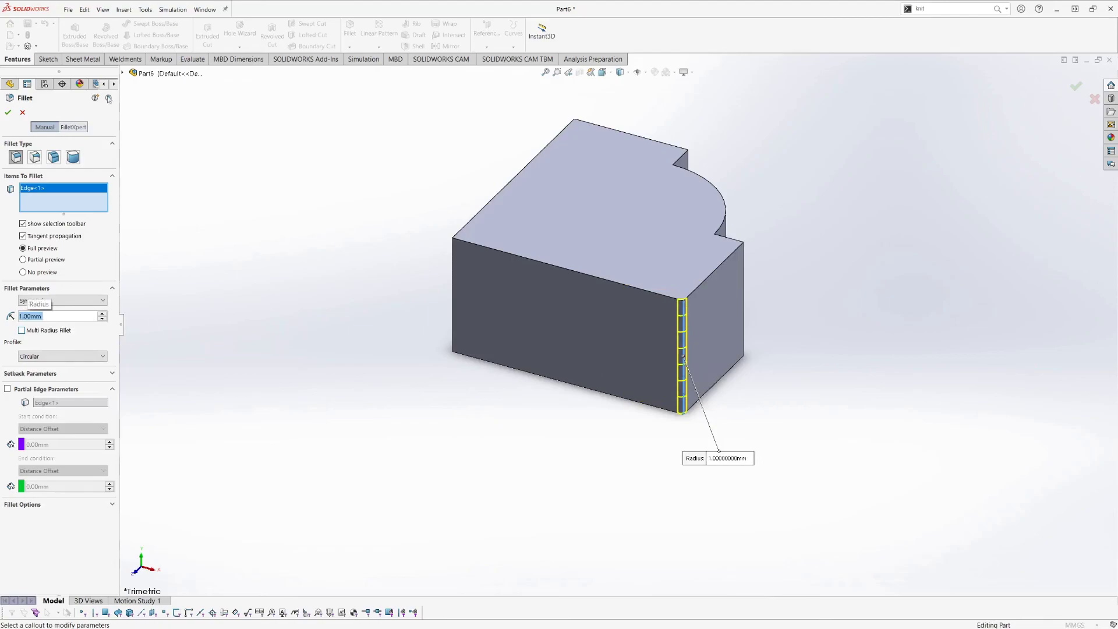
click(7, 113)
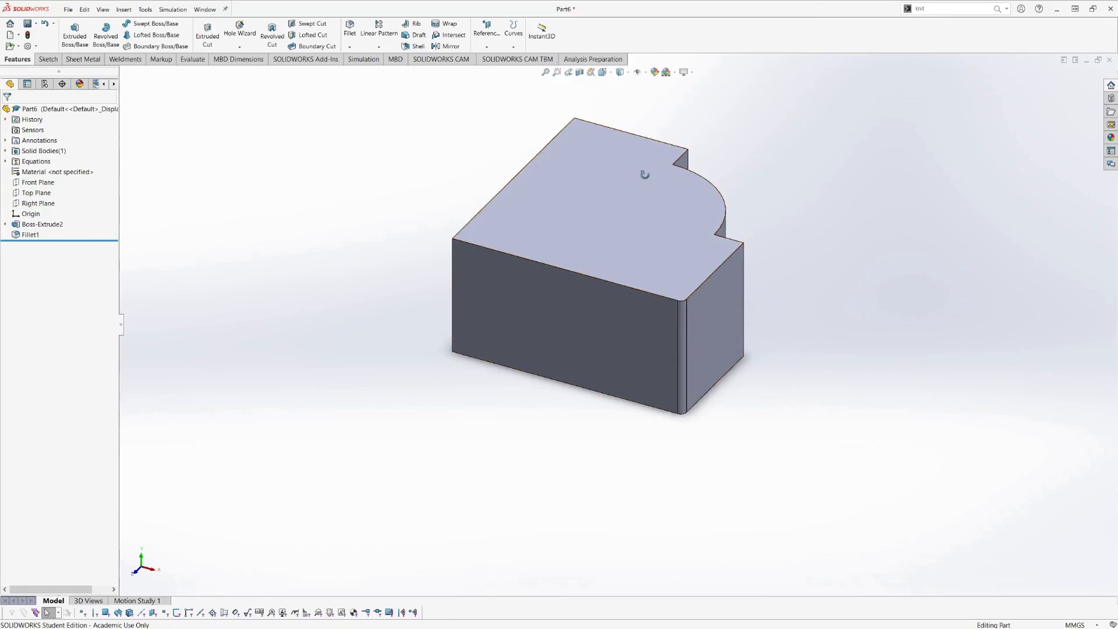
Orbit the filleted block, snap to Isometric view, and bring up the view orientation selector
middle_drag(647, 177, 638, 264)
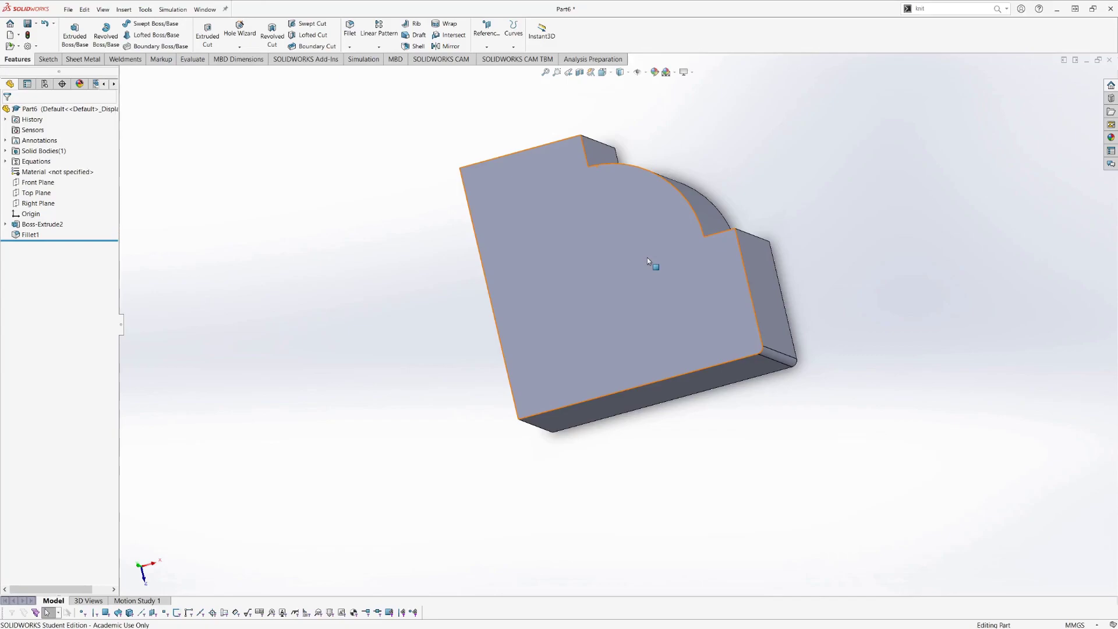
click(604, 72)
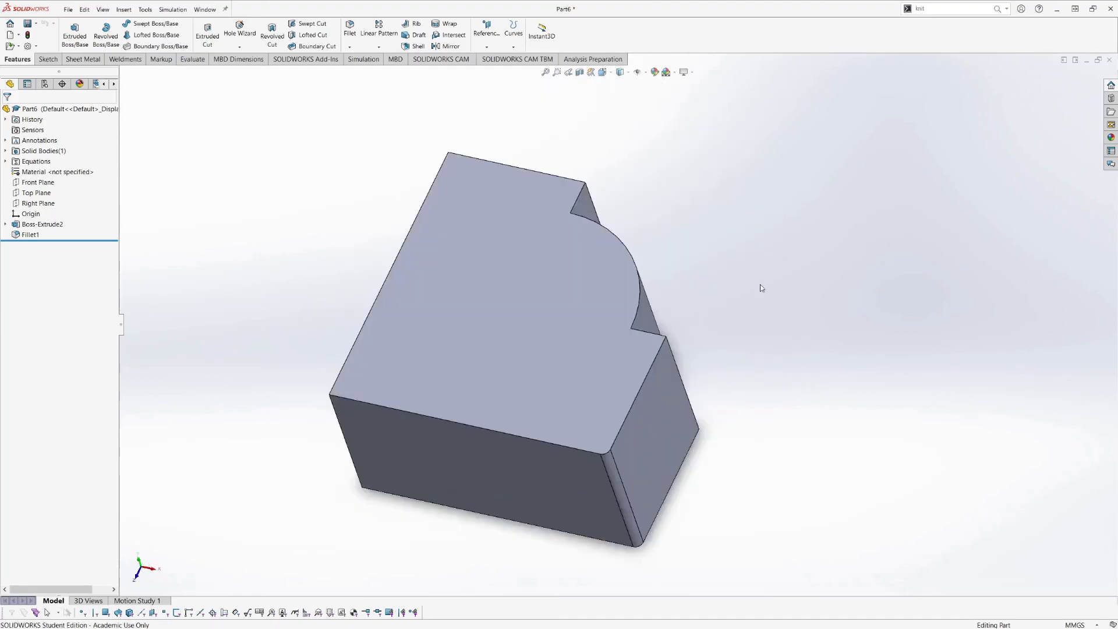
key(ctrl+7)
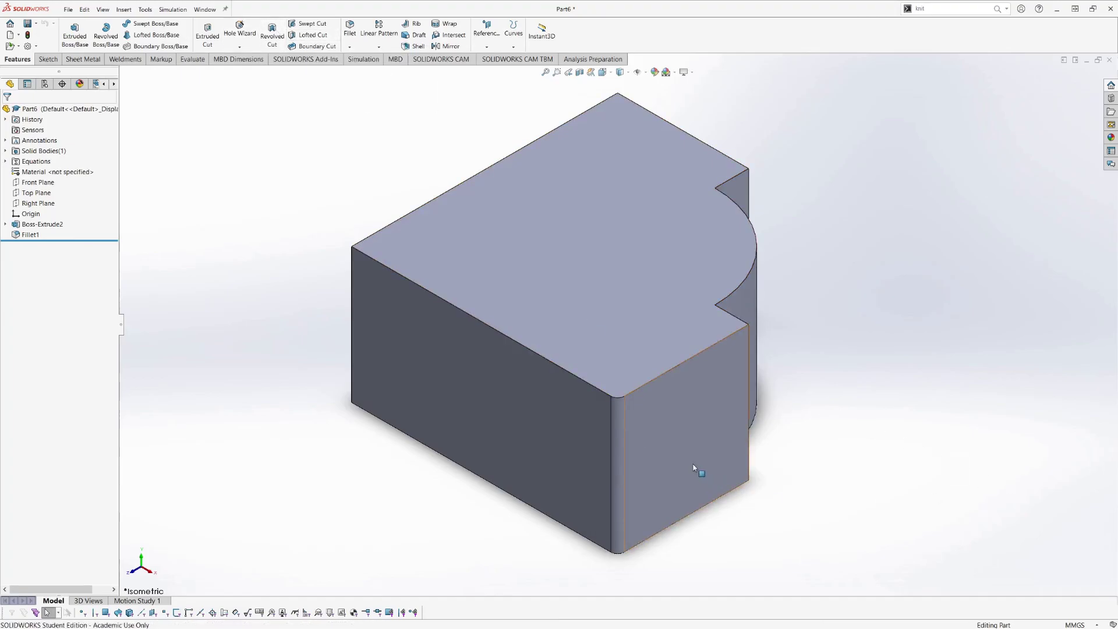
middle_drag(693, 464, 745, 361)
click(602, 72)
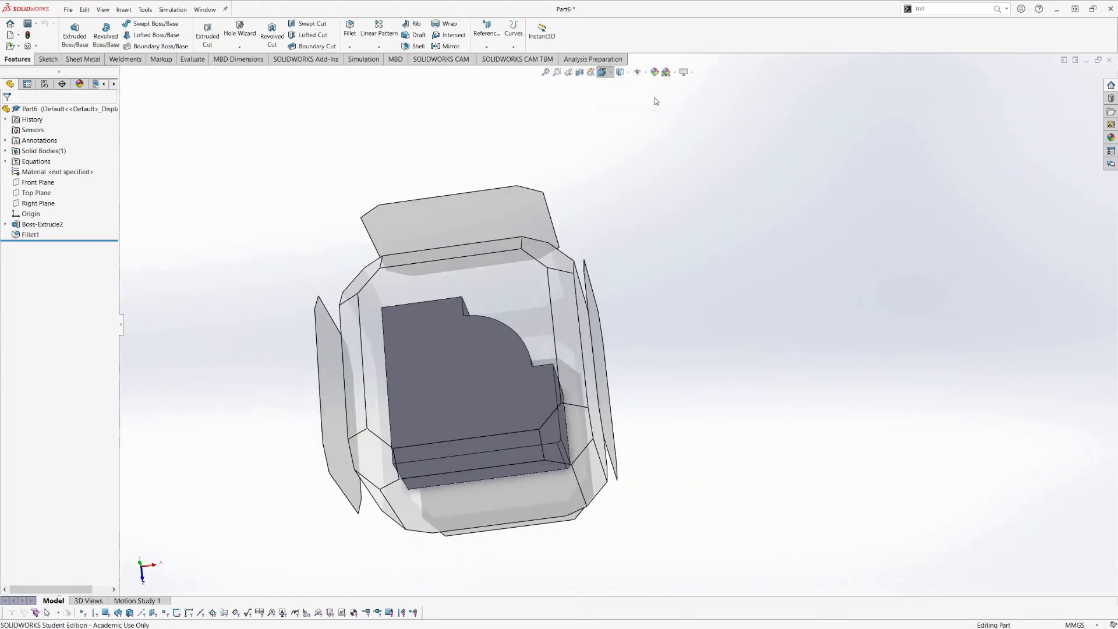